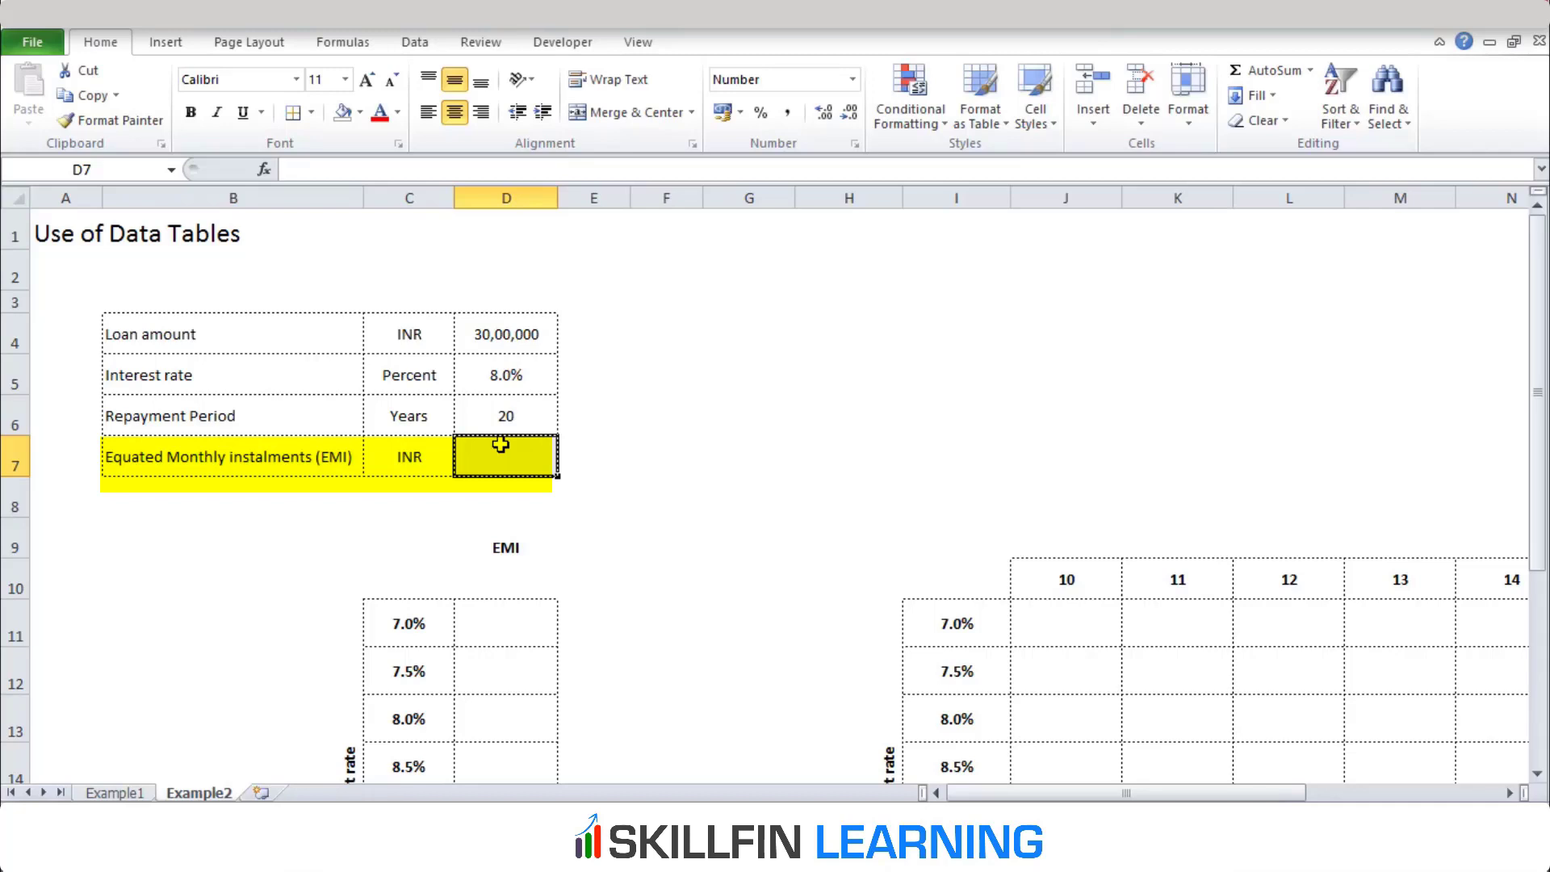
Start a PMT formula in D7 with the monthly interest rate D5/12 as its first argument
type("=")
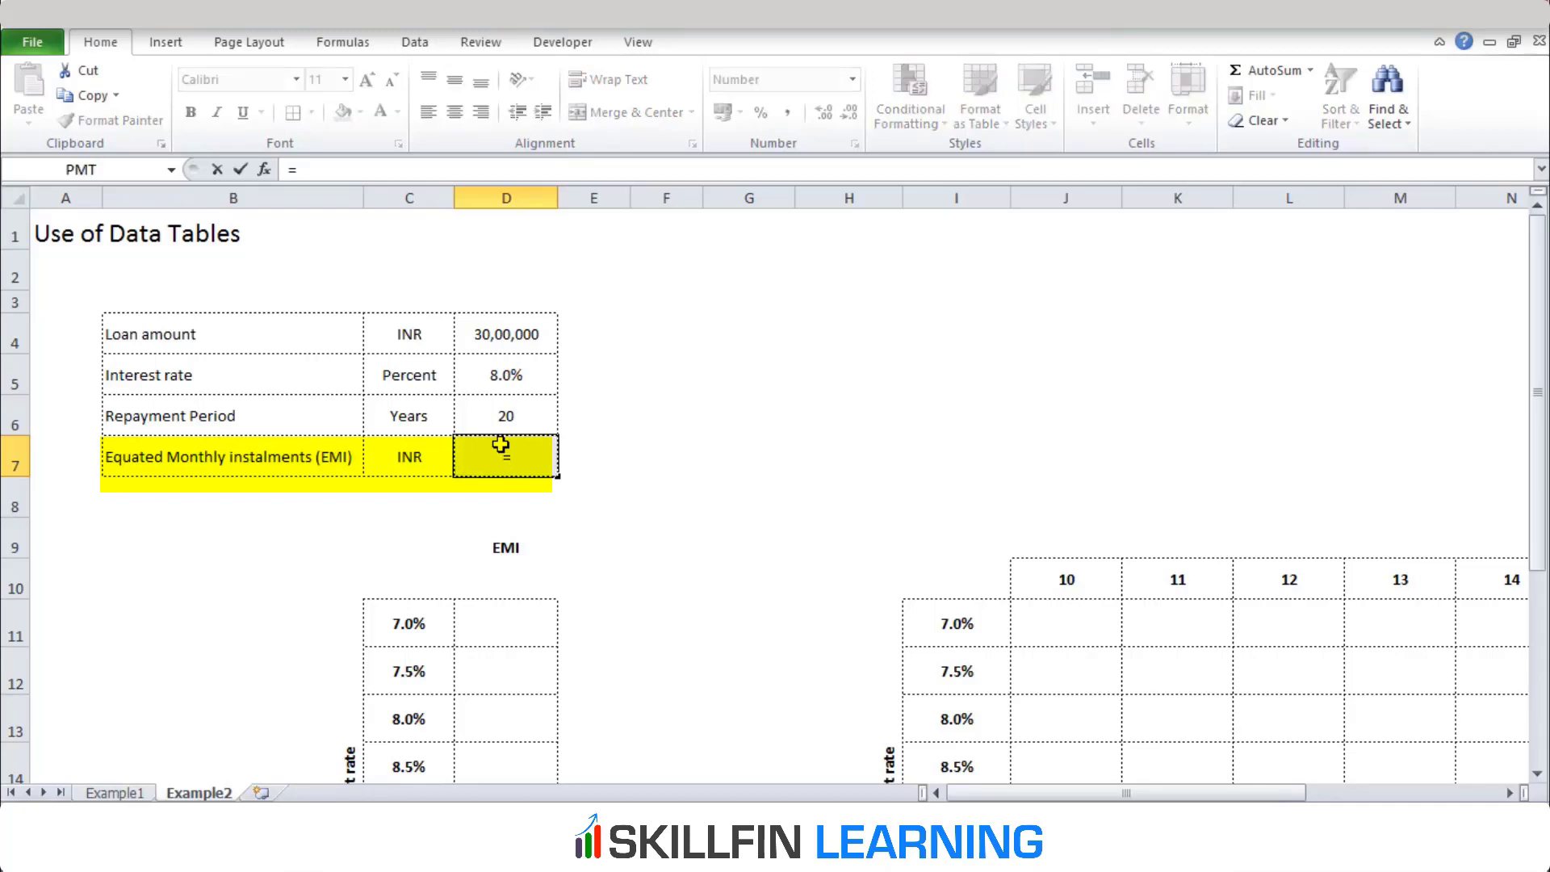
type("pmt")
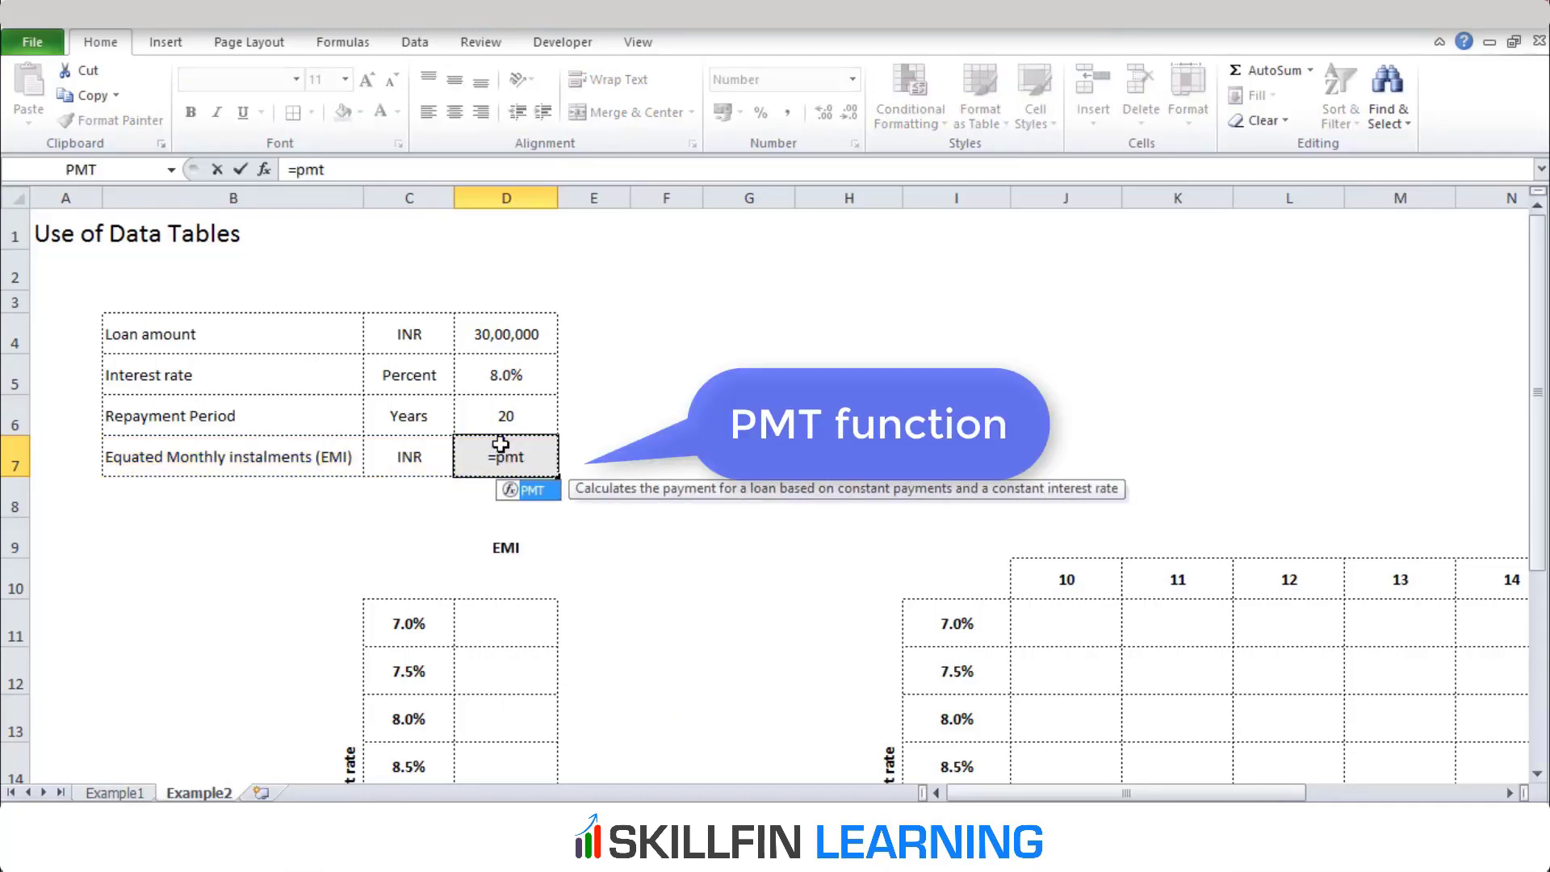
type("(")
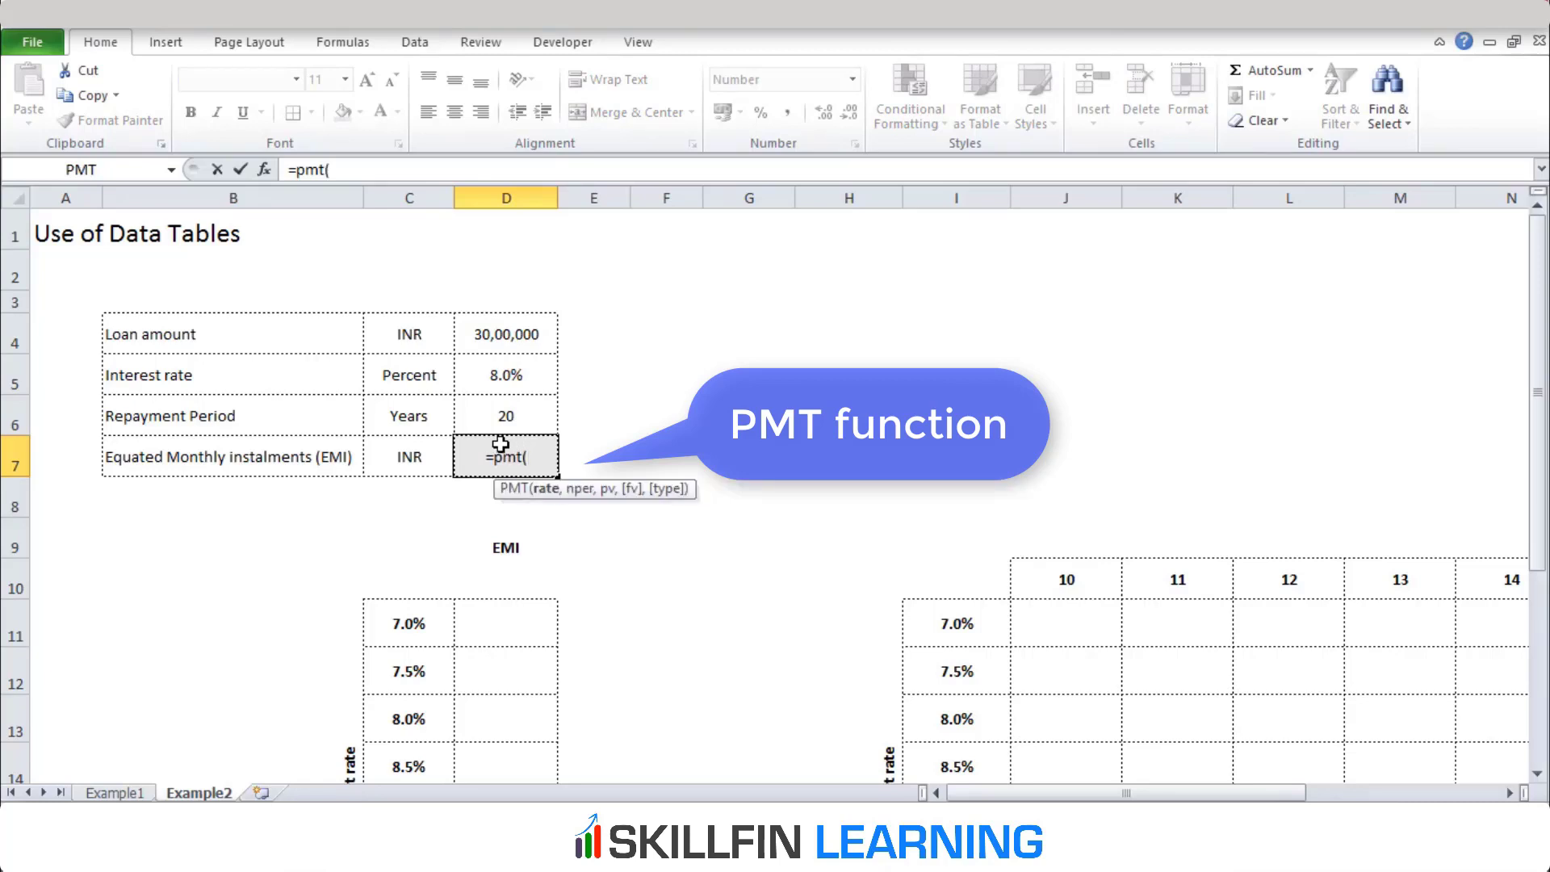
key("Up")
key("Up")
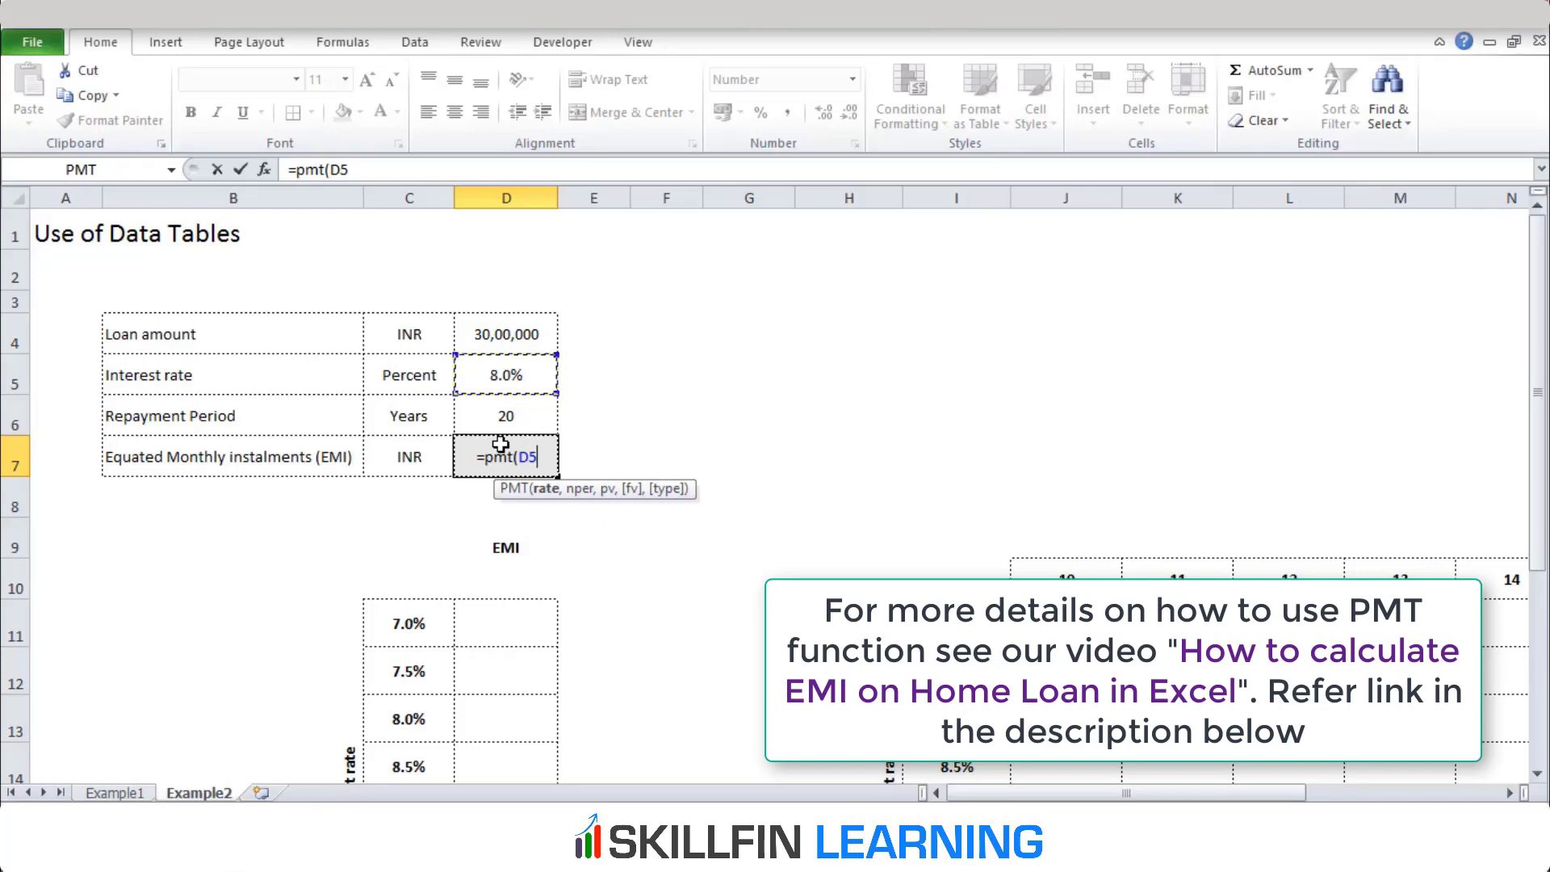
type("/12")
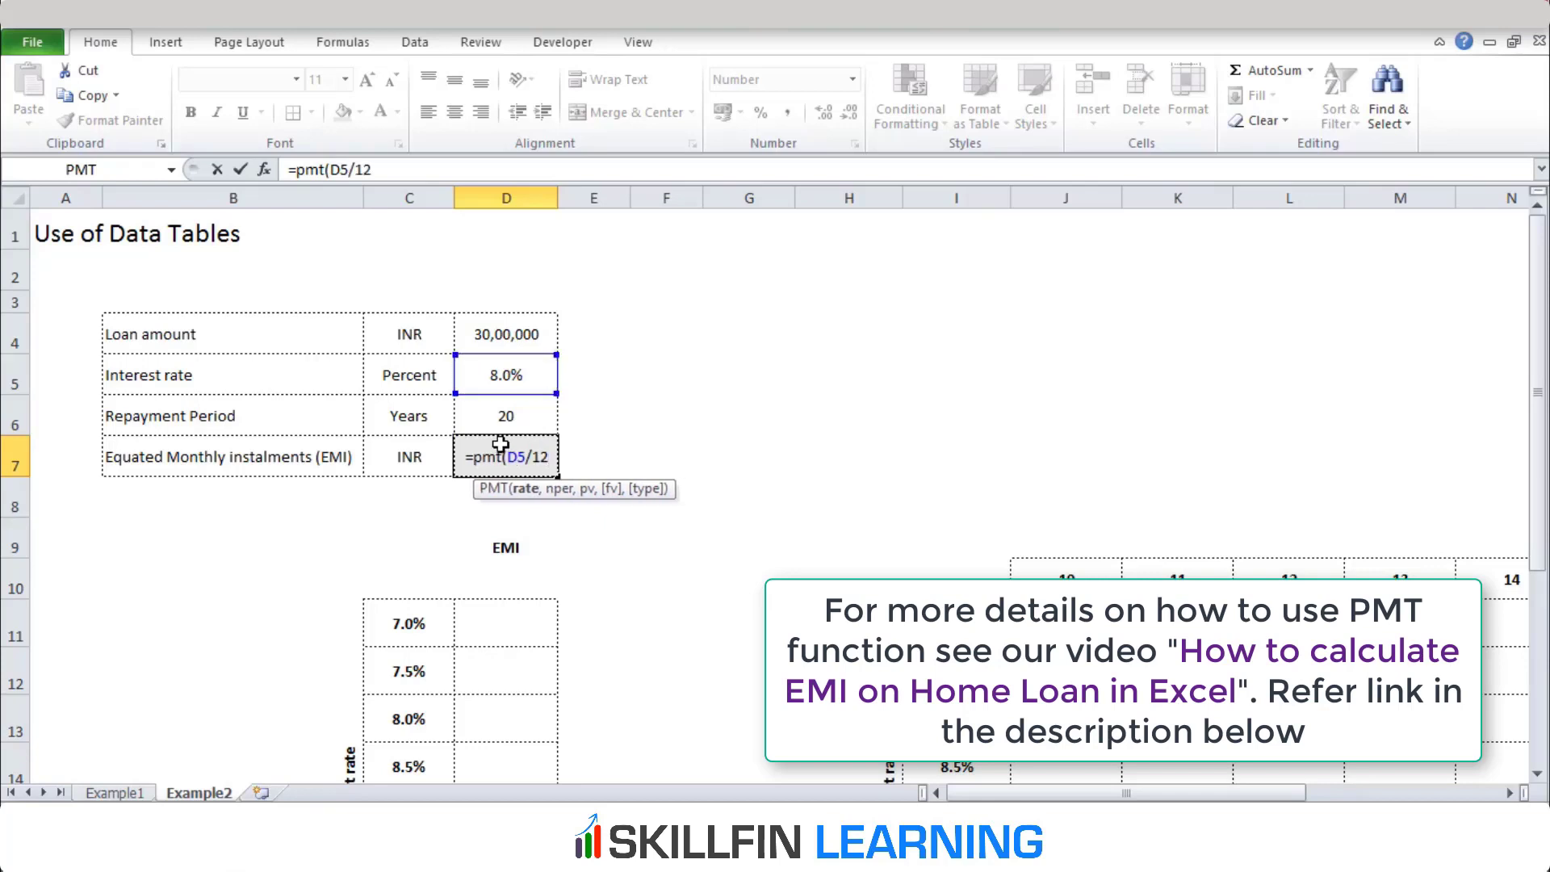
type(",")
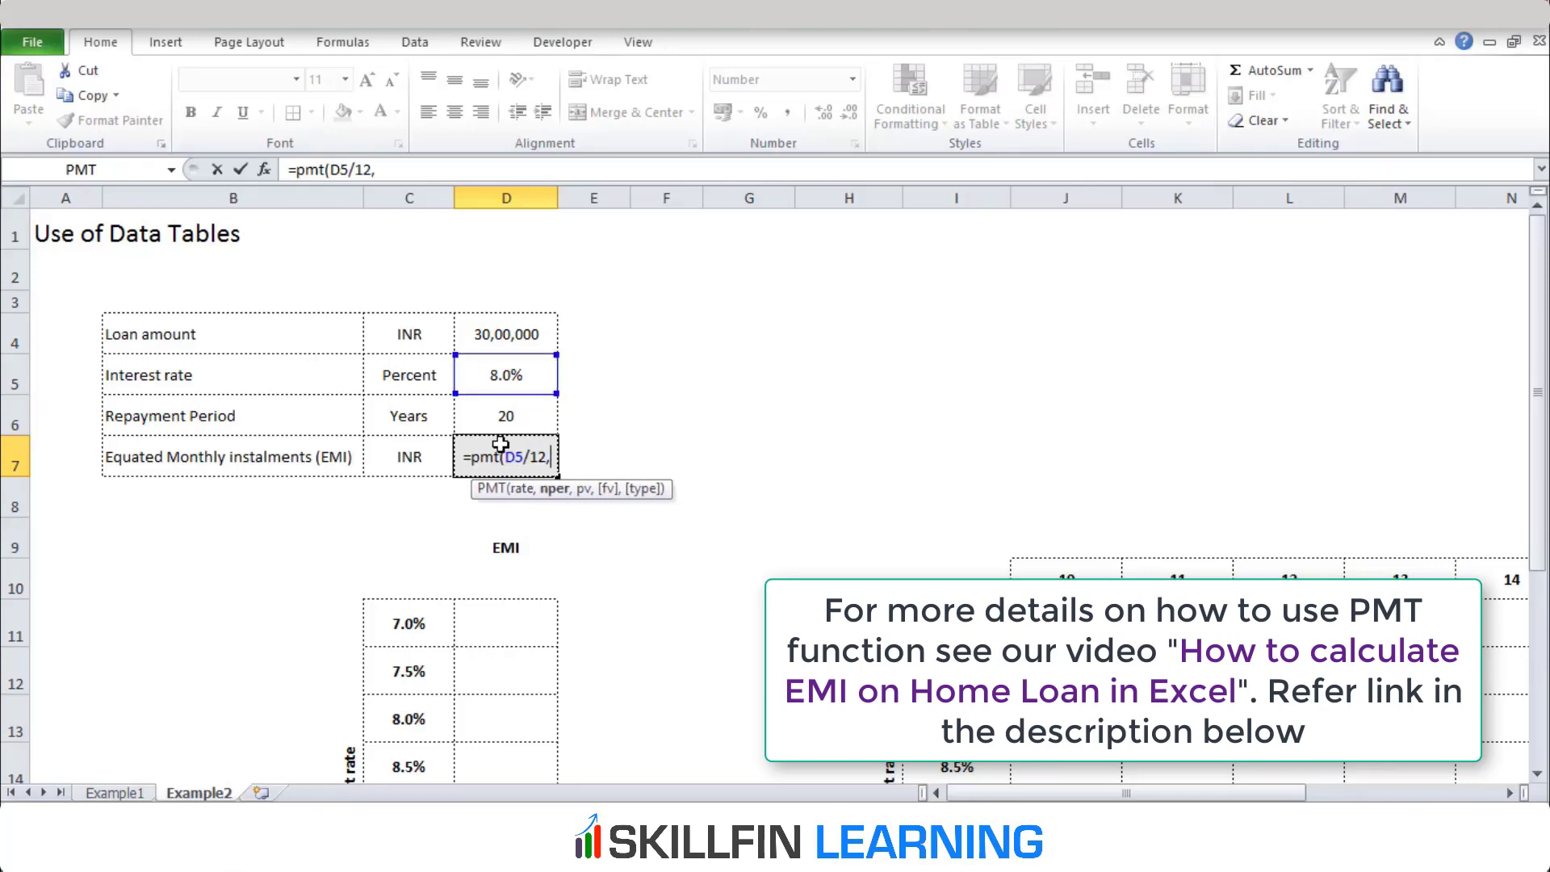
Add D6*12 as the number of periods and the loan amount D4 as the present value in the PMT formula
key("Up")
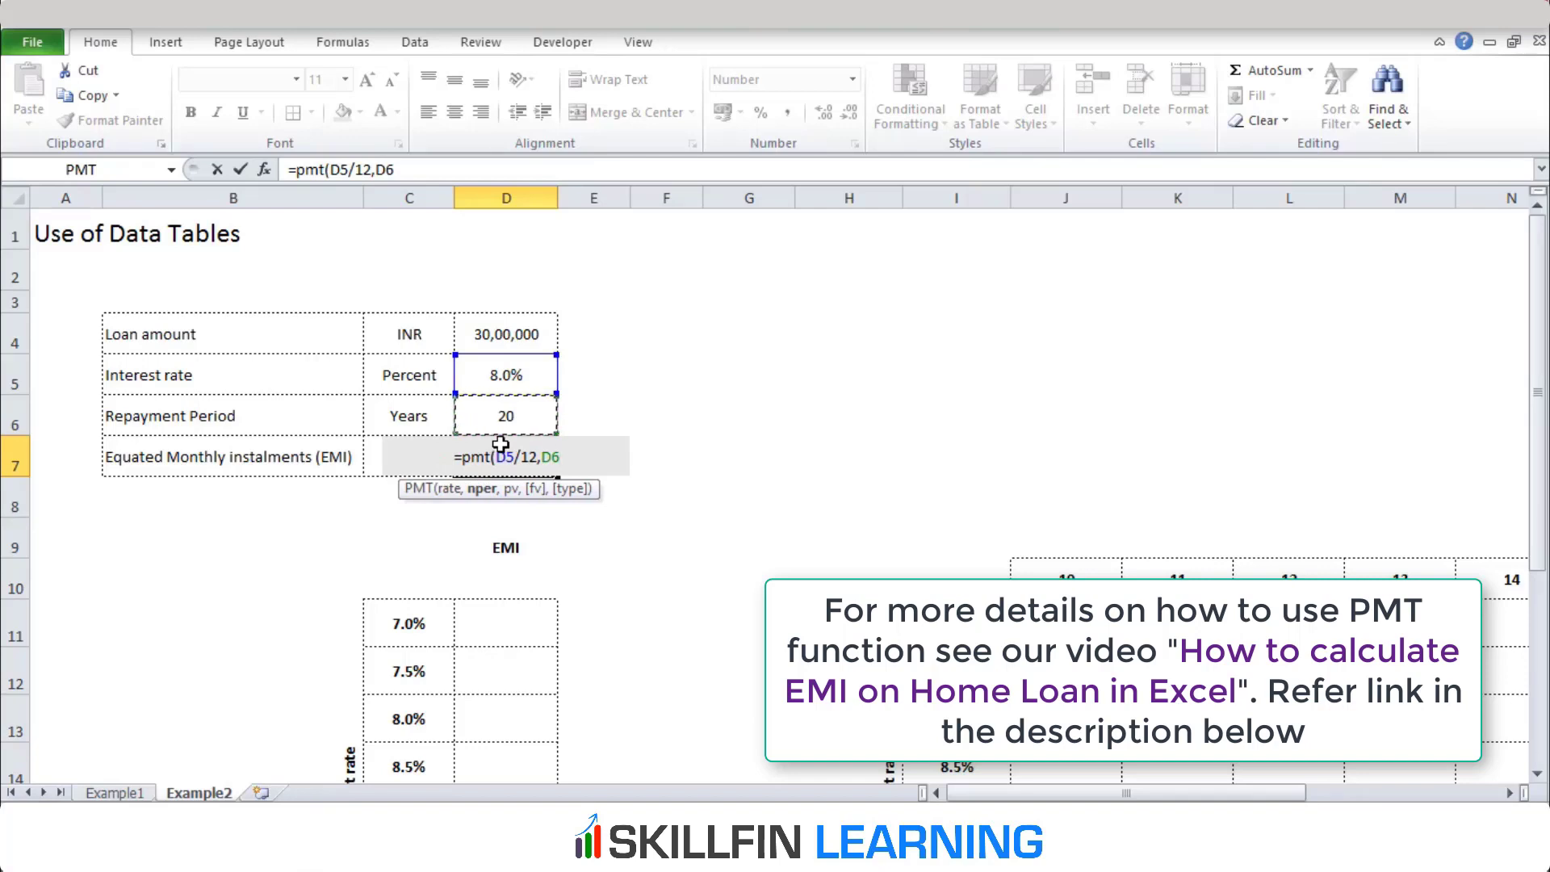
type("*")
type("12,")
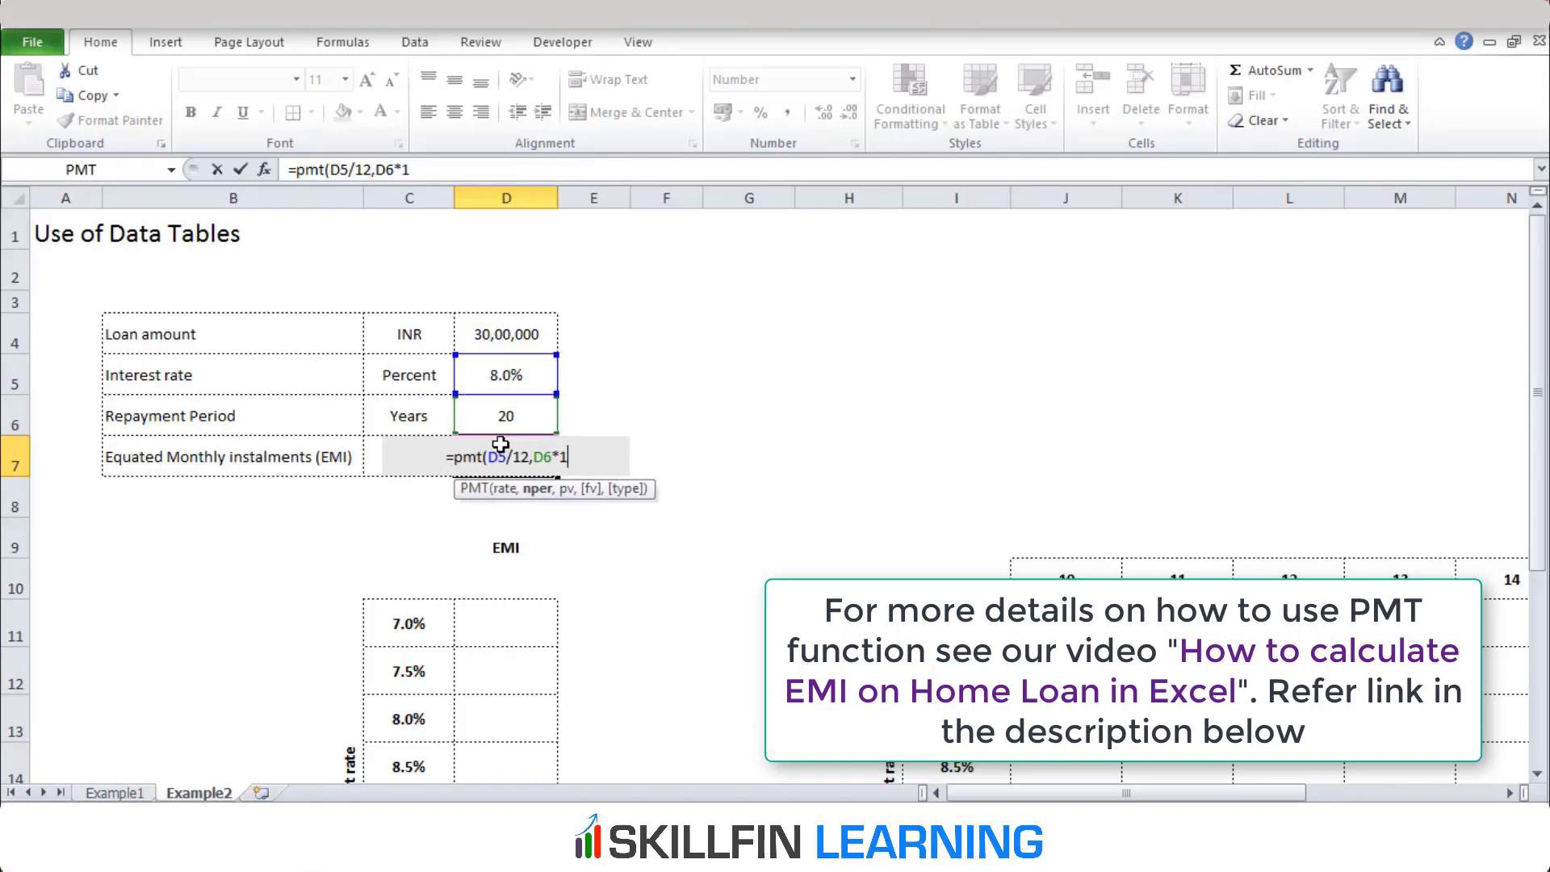
key("Up")
key("Up")
key("Up")
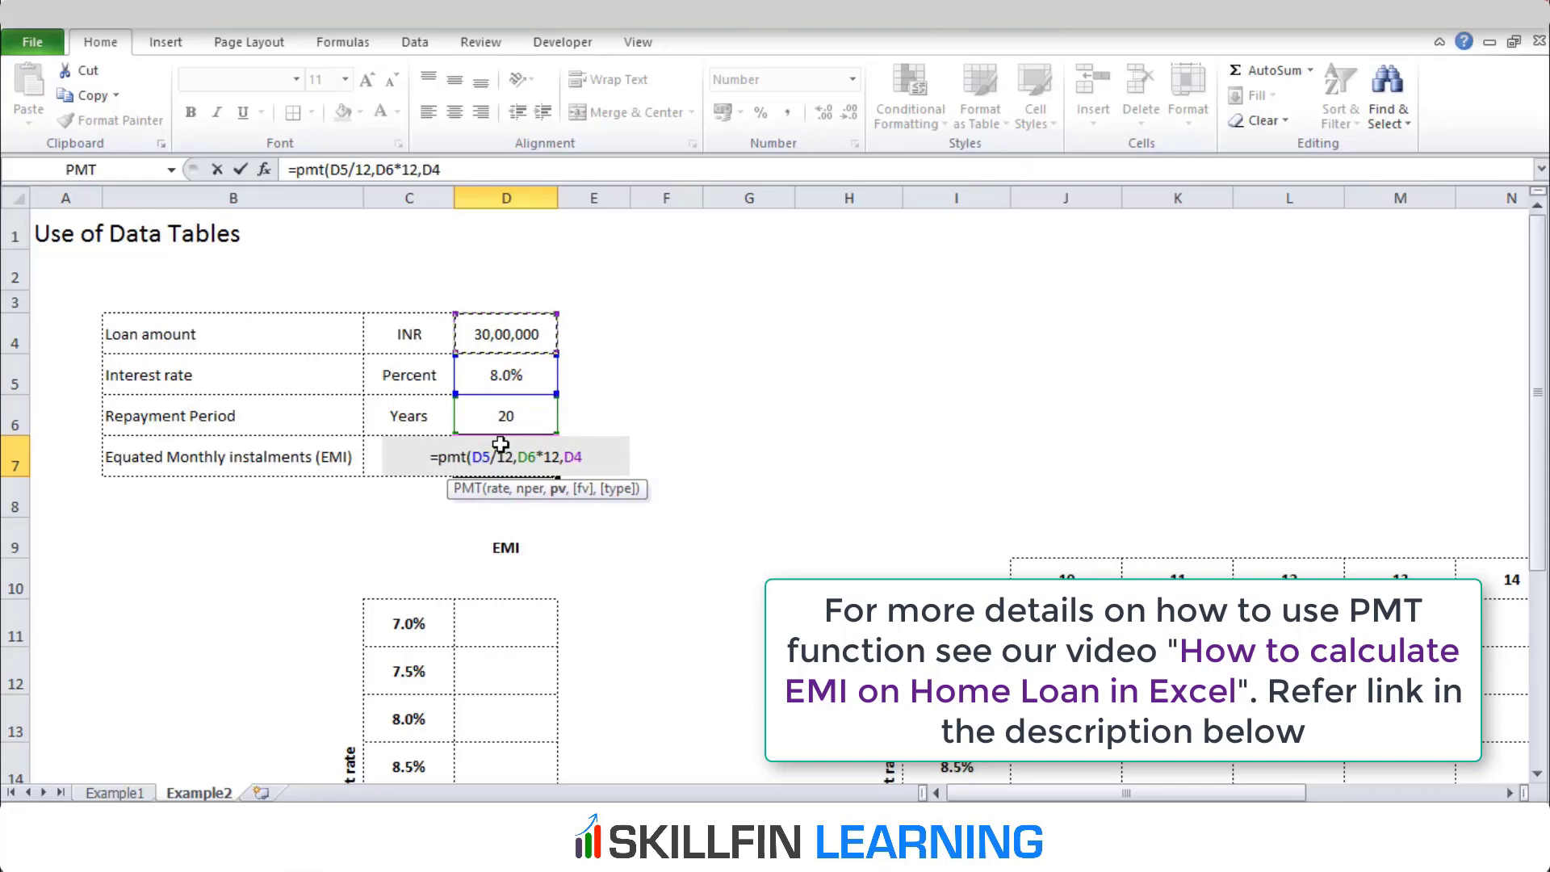
Complete the PMT formula in D7 with future value 0 and payment type 0
type(",")
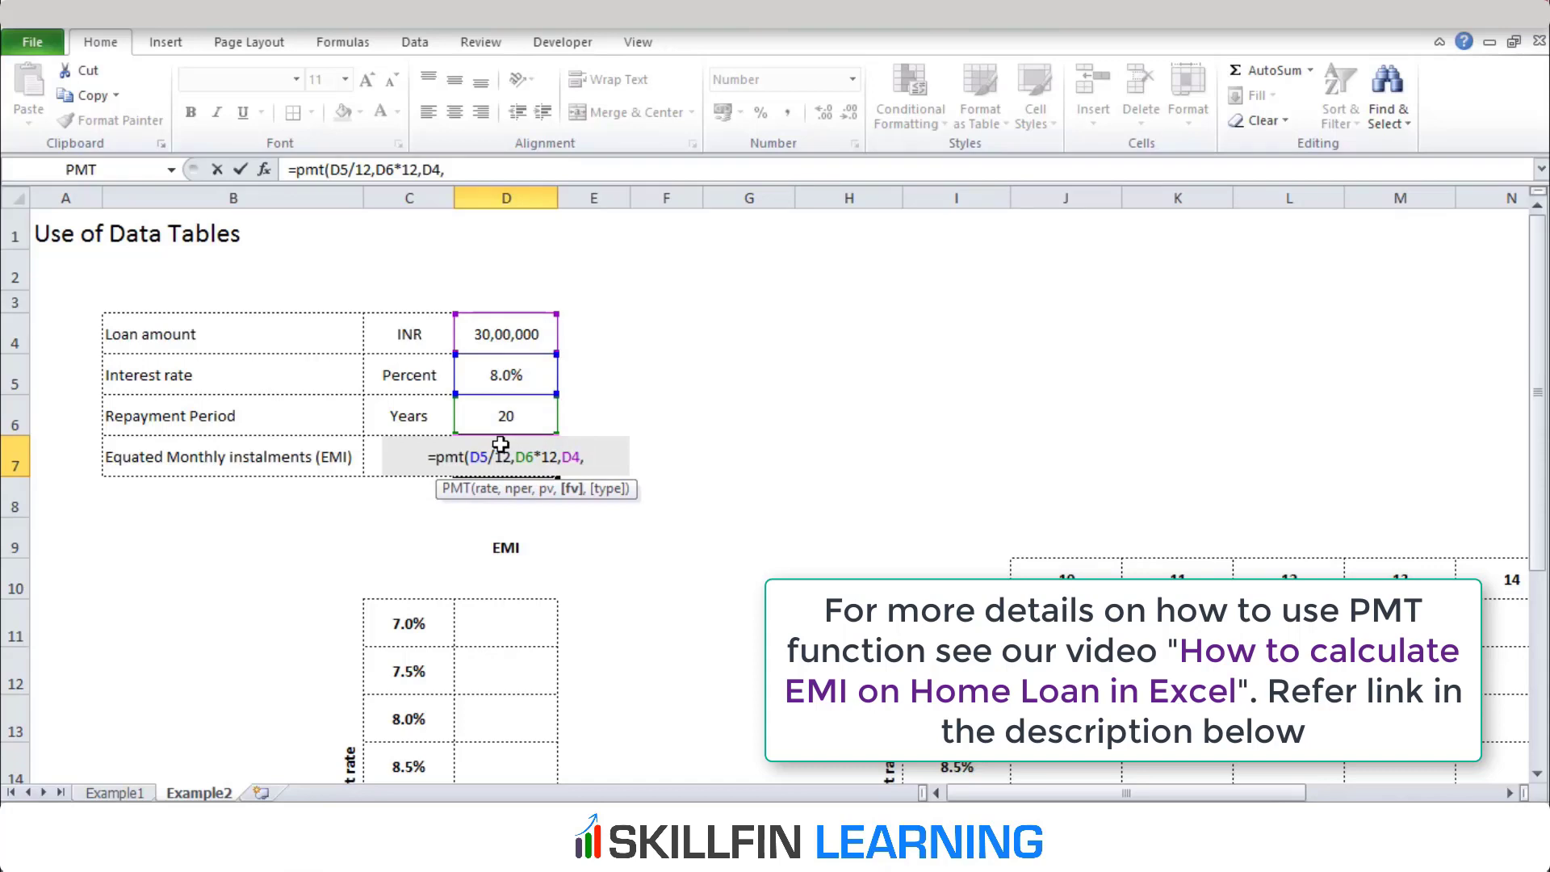
type("0")
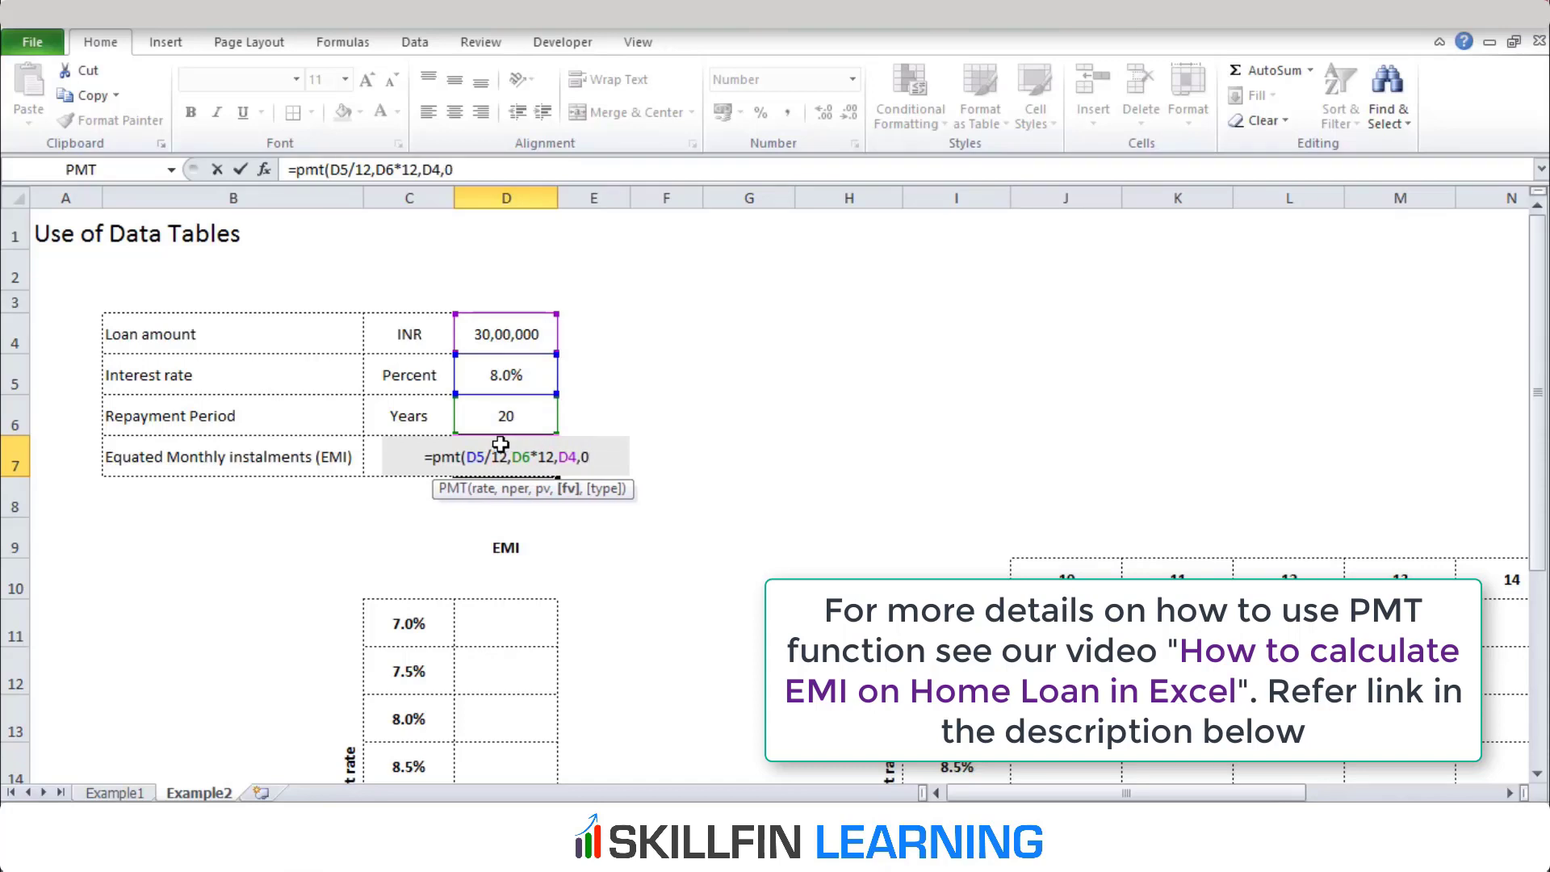
type(",")
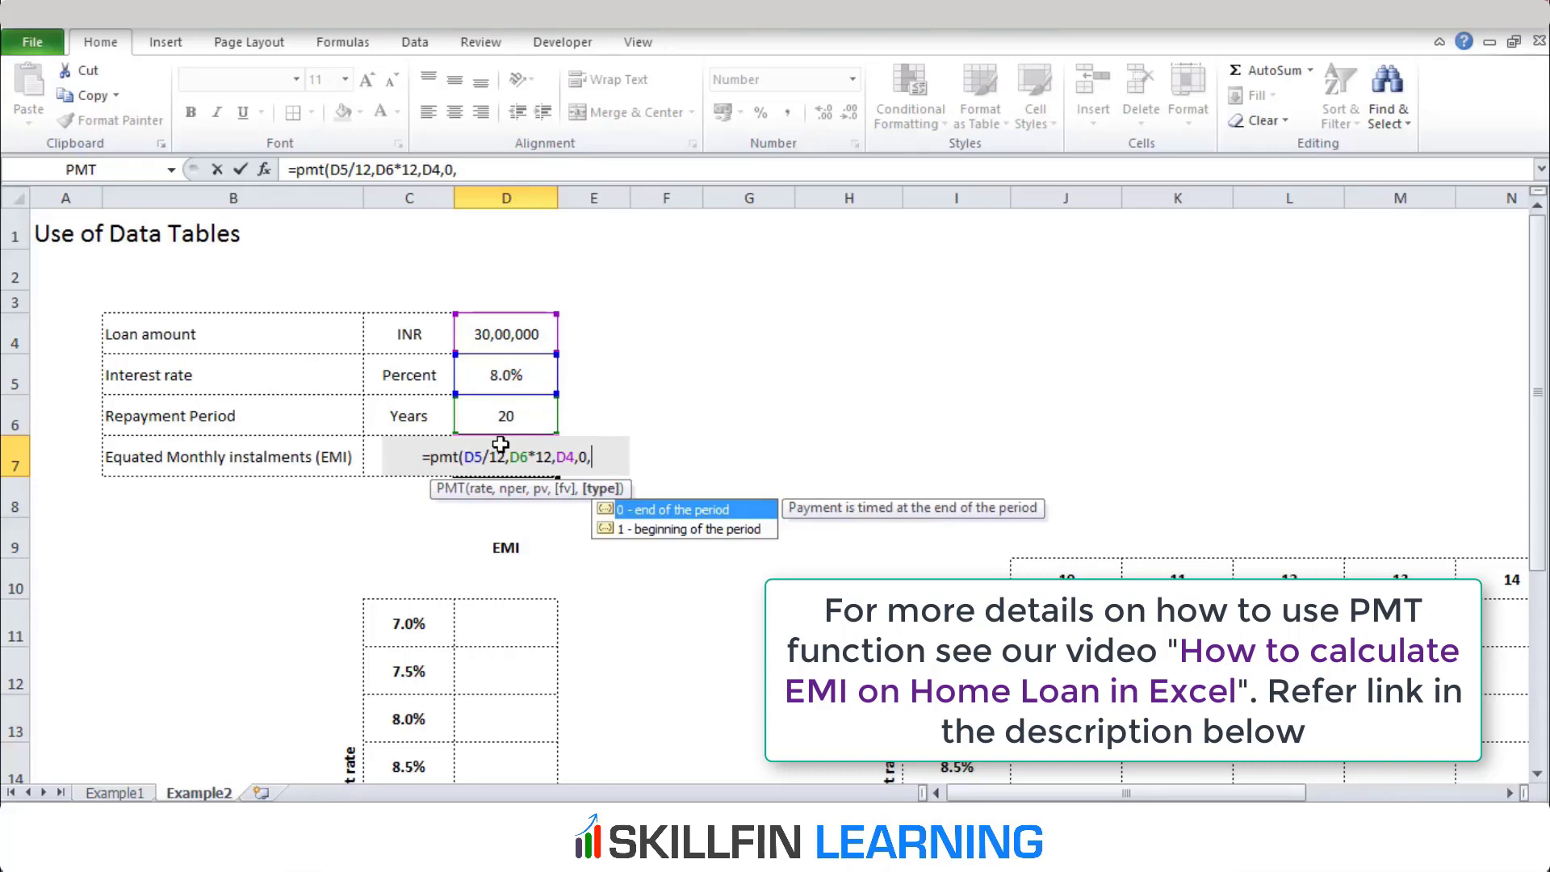
type("0")
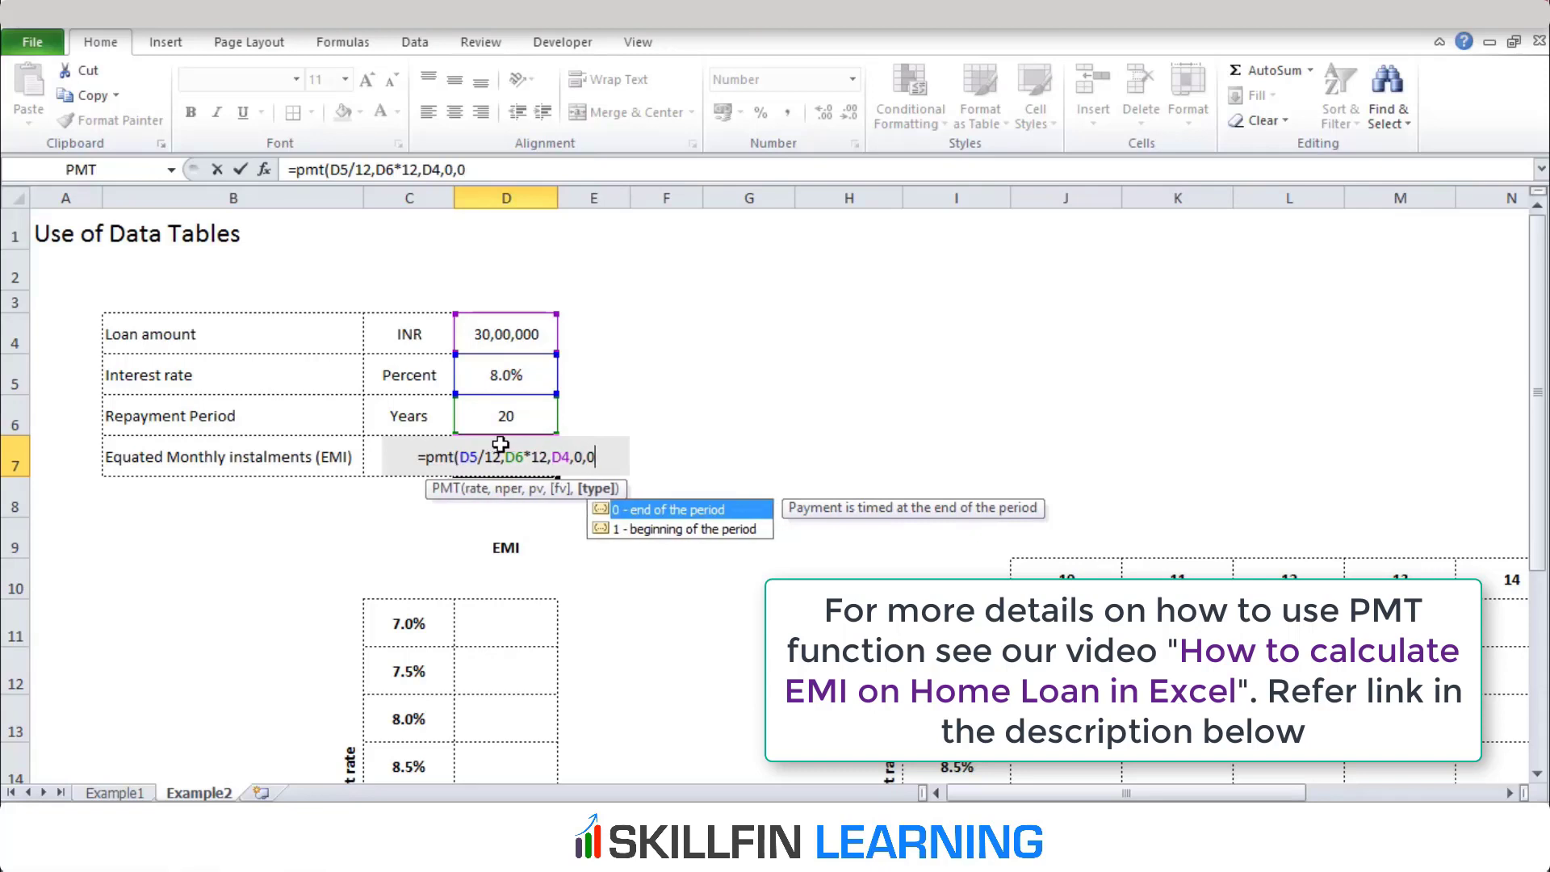
type(")")
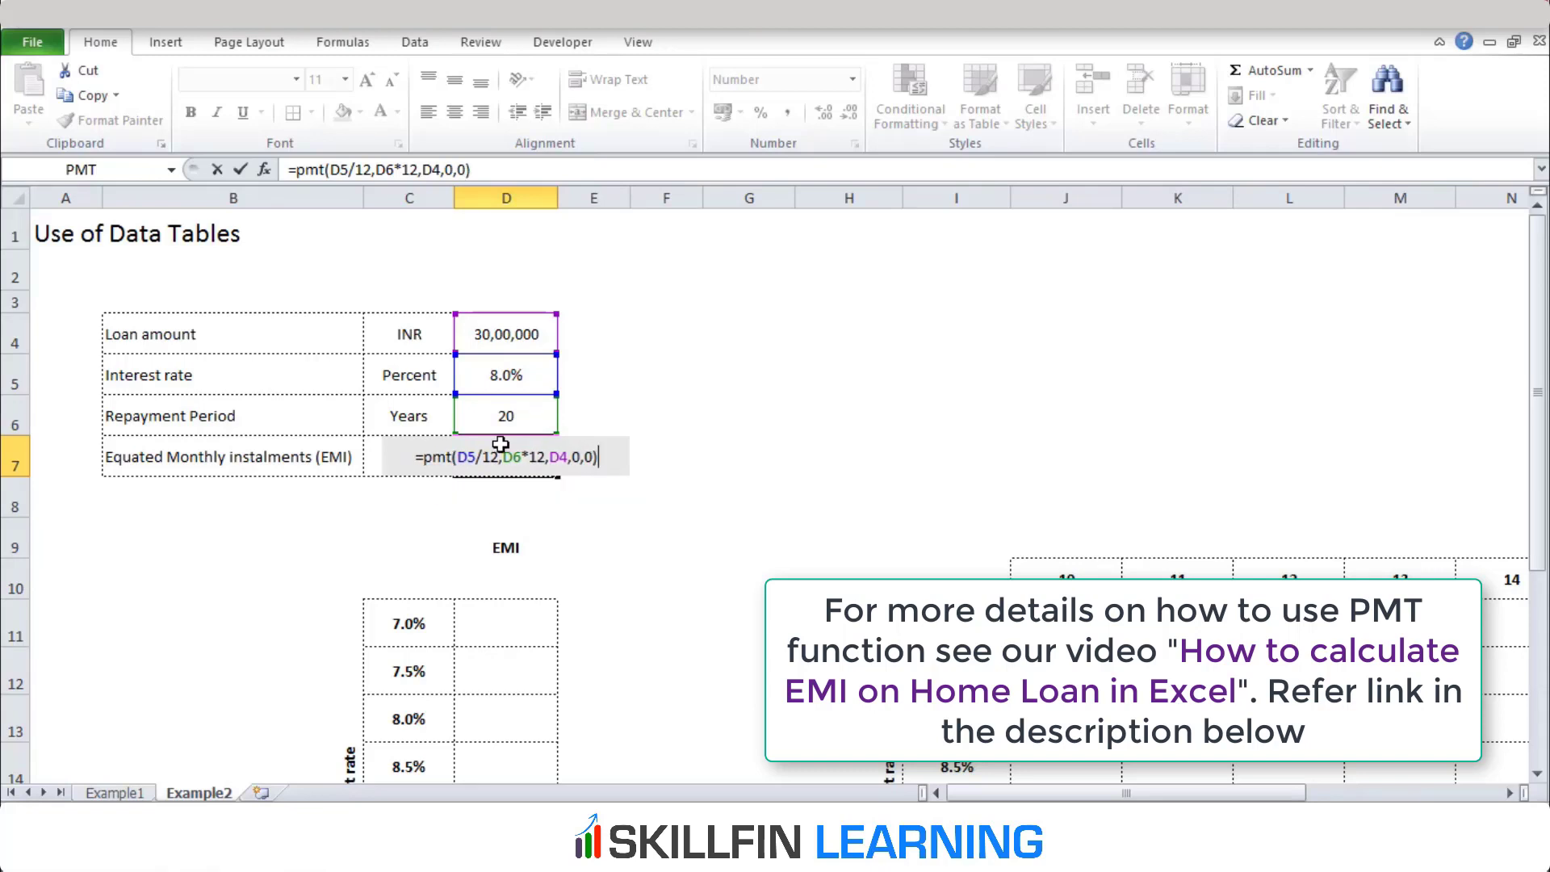
key("Return")
Put a minus sign before PMT in D7's formula so it reads =-PMT(D5/12,D6*12,D4,0,0)
left_click(500, 445)
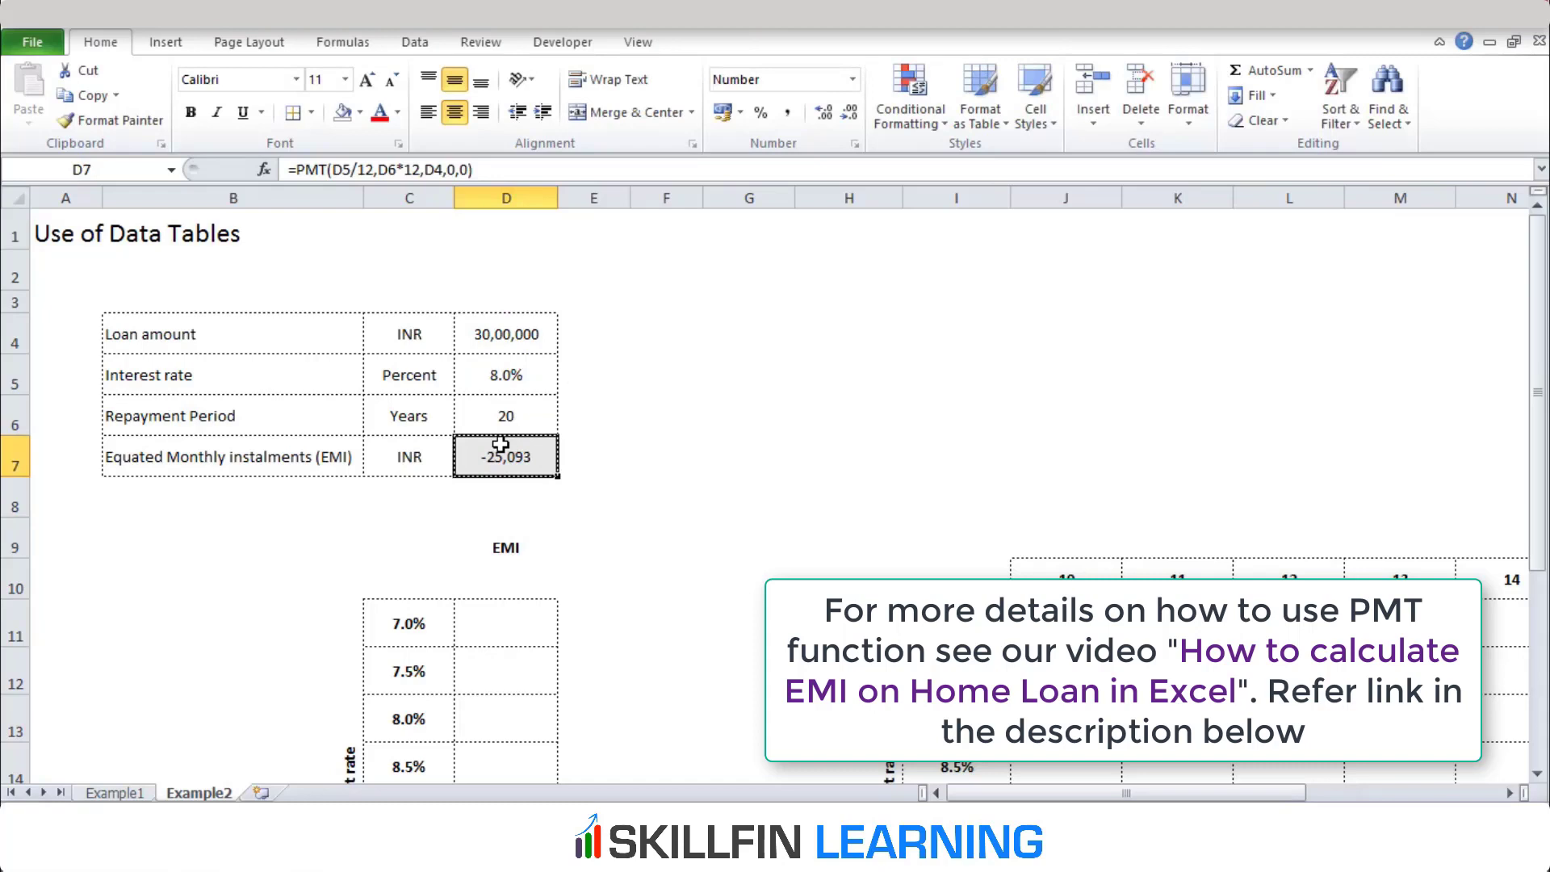
double_click(500, 445)
key("Home")
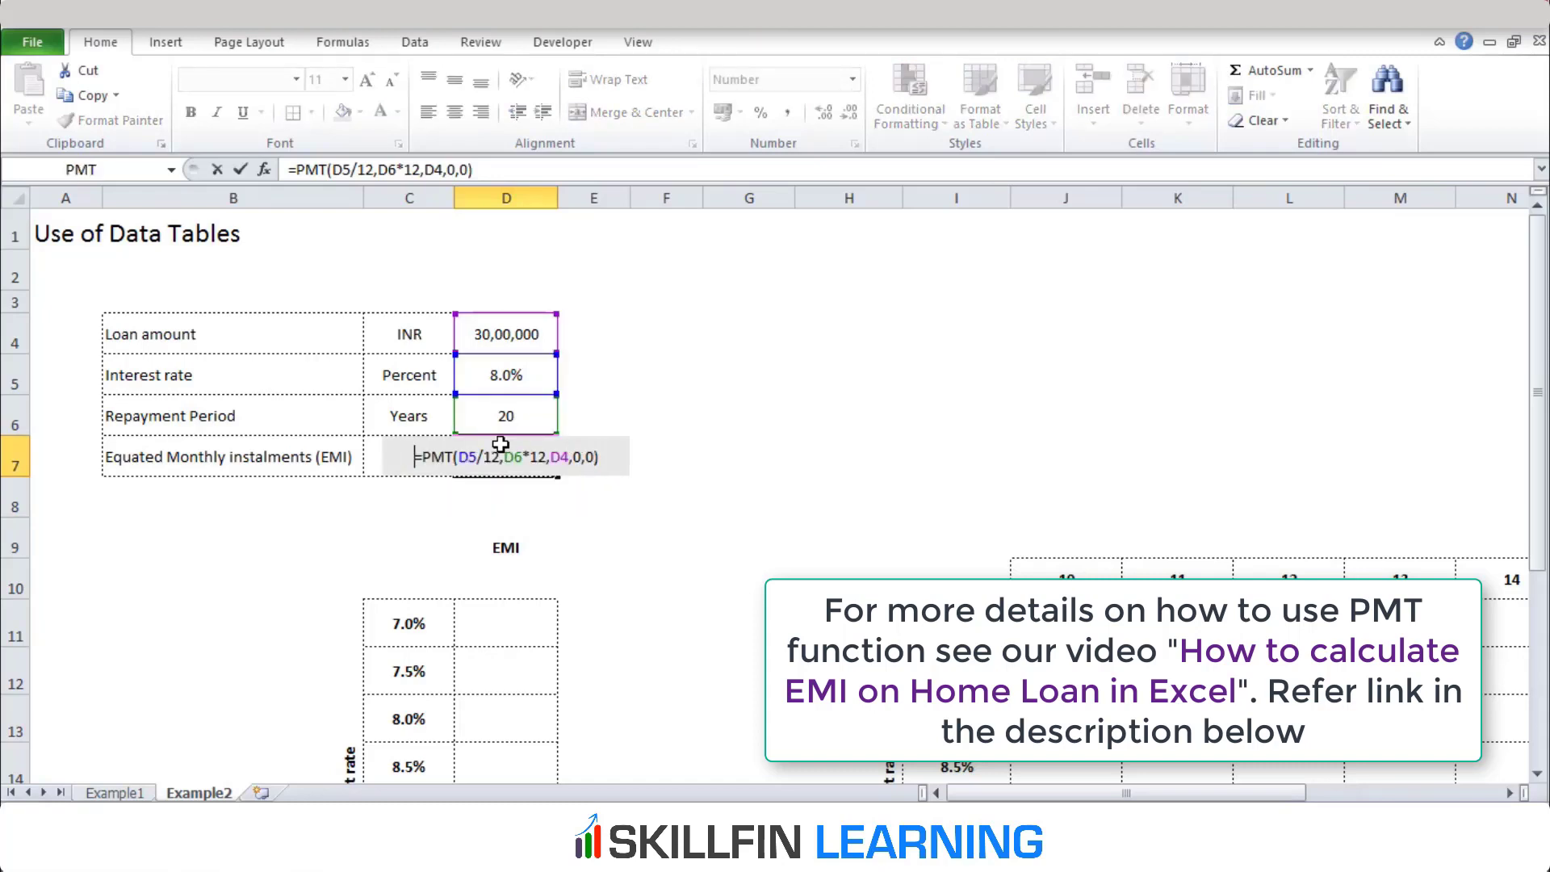
type("-")
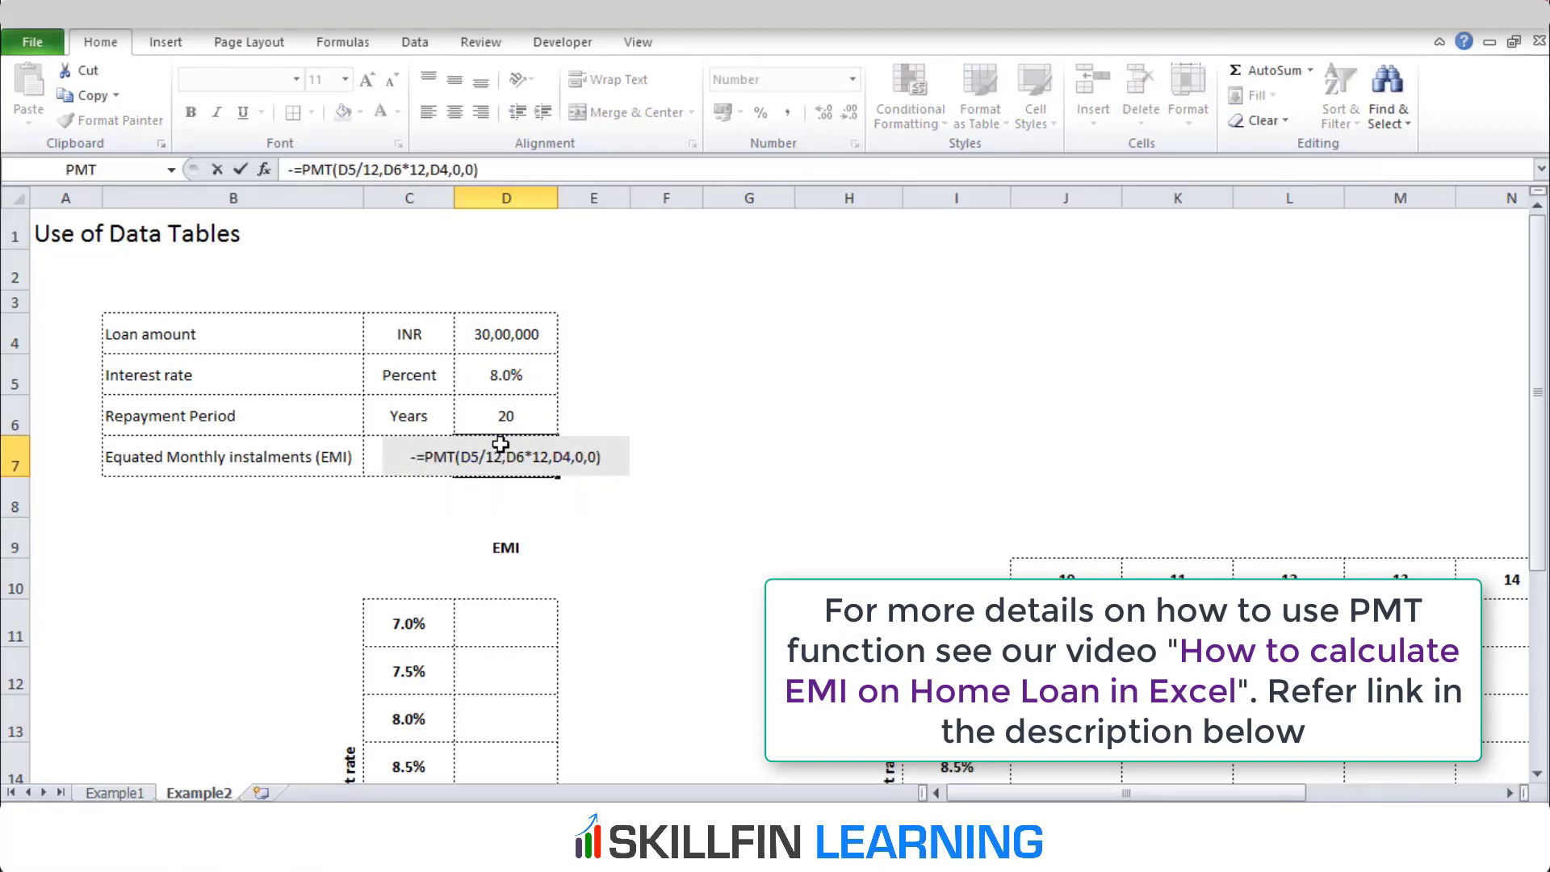
key("Return")
key("Return")
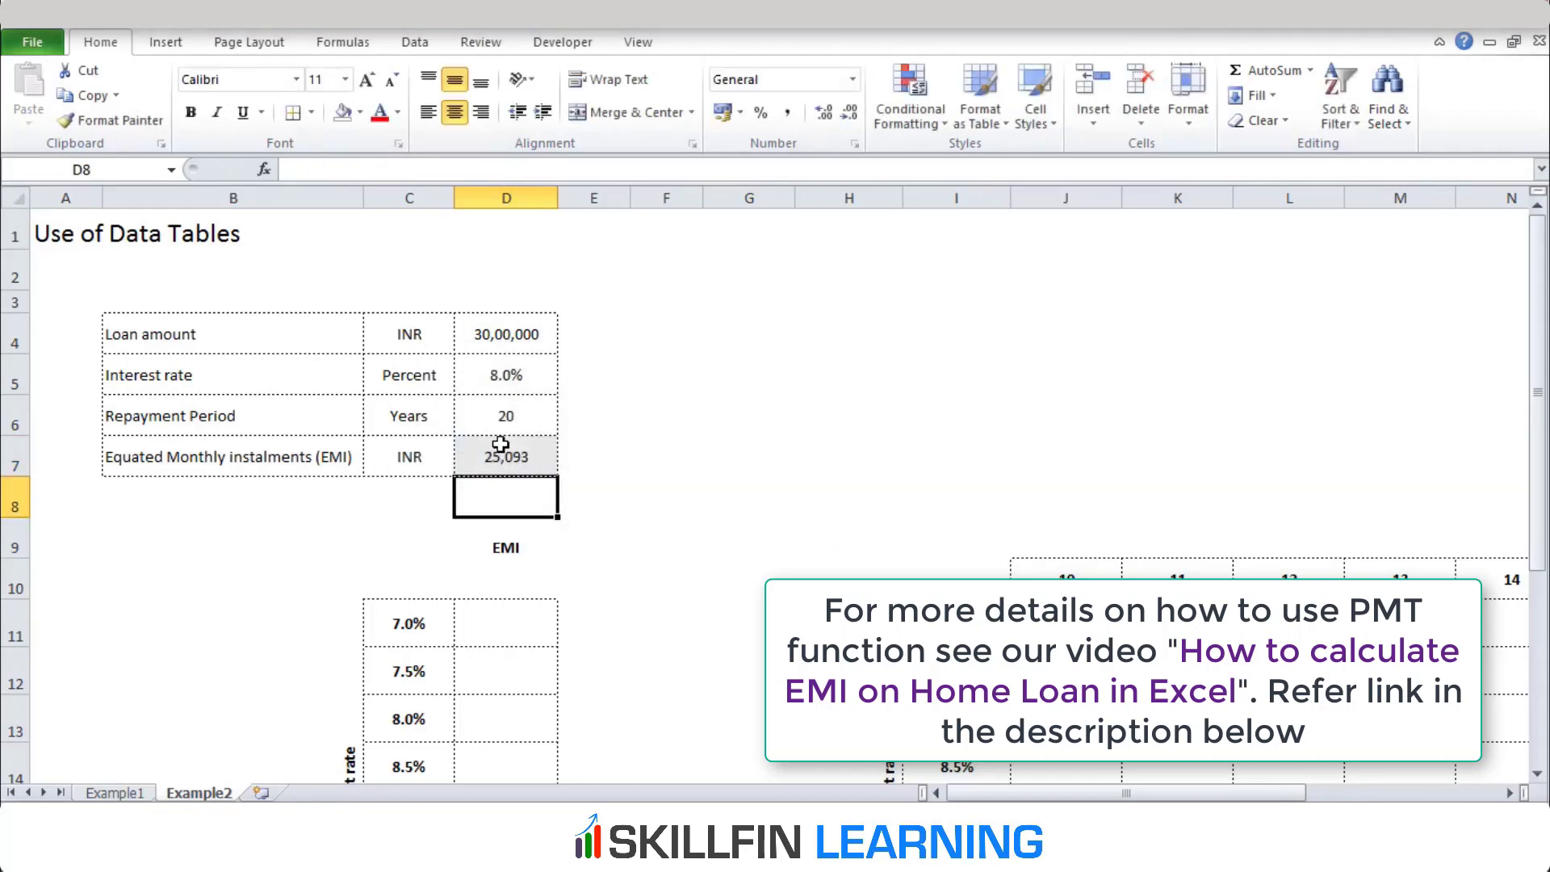
Review the EMI cell D7 and the empty EMI column of the interest-rate table below it
left_click(500, 445)
key("ctrl+c")
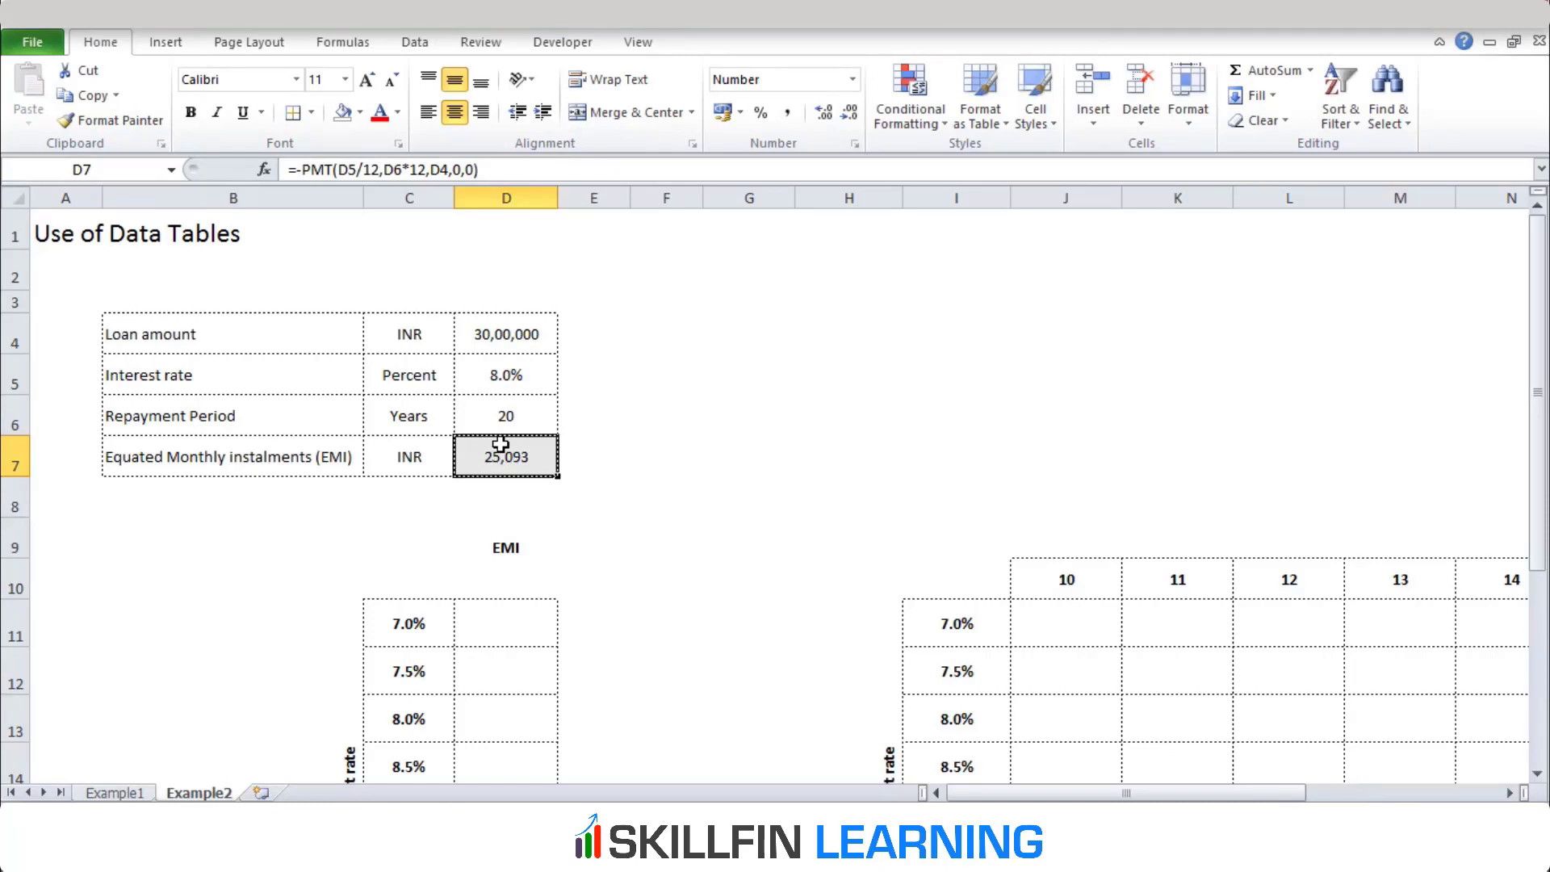
key("Down")
key("Down")
key("Down")
key("Down")
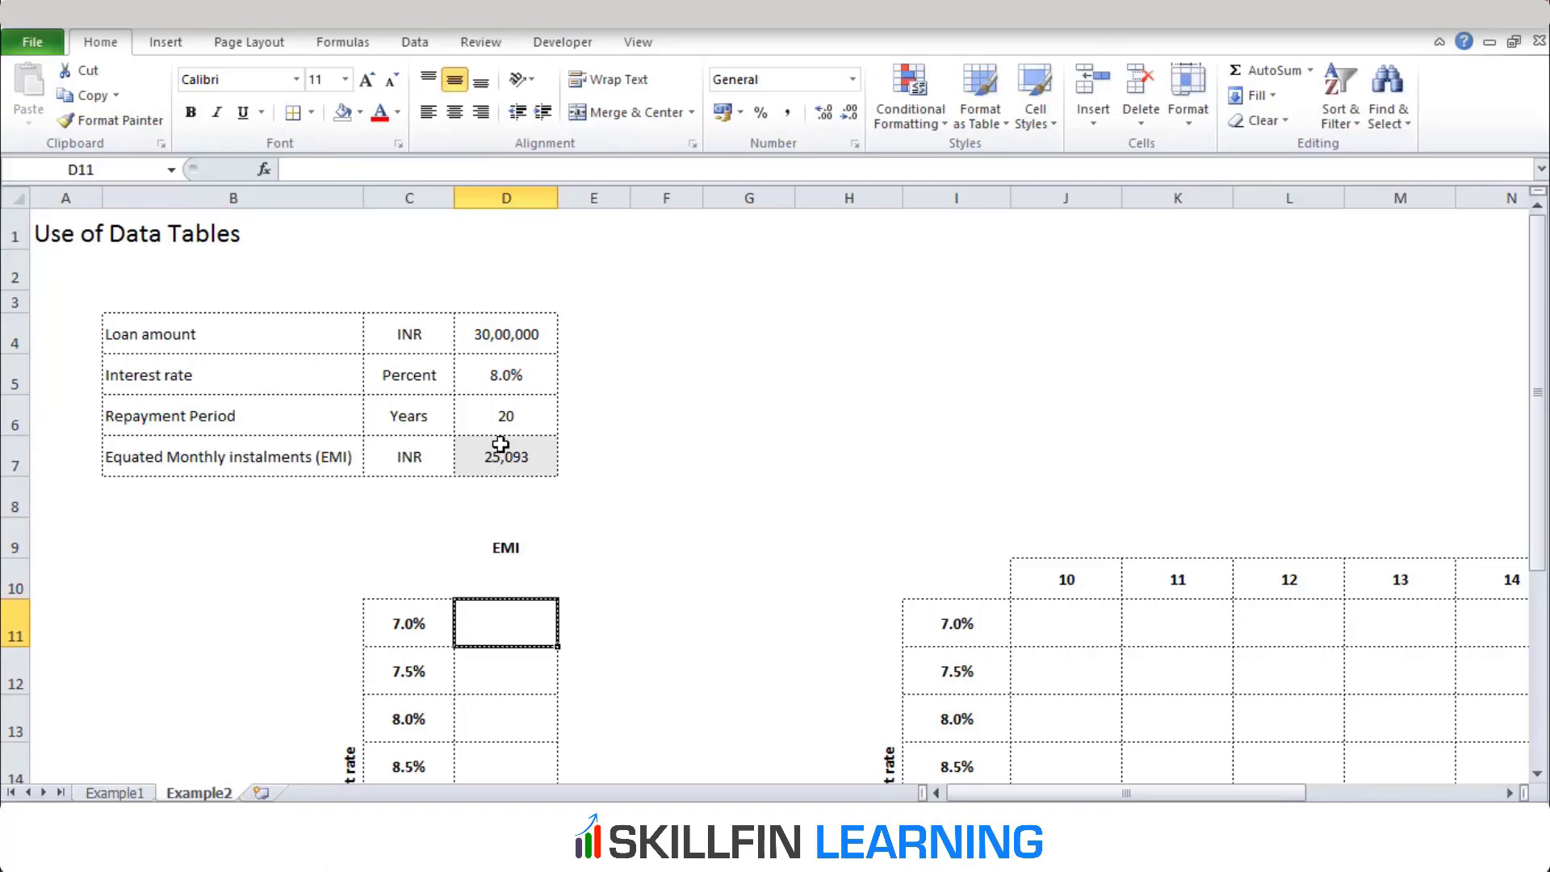
key("Down")
key("Down")
key("Left")
key("Up")
key("Up")
key("Up")
key("Up")
key("Up")
key("Up")
key("Up")
key("Up")
key("Up")
key("Up")
key("Up")
key("Up")
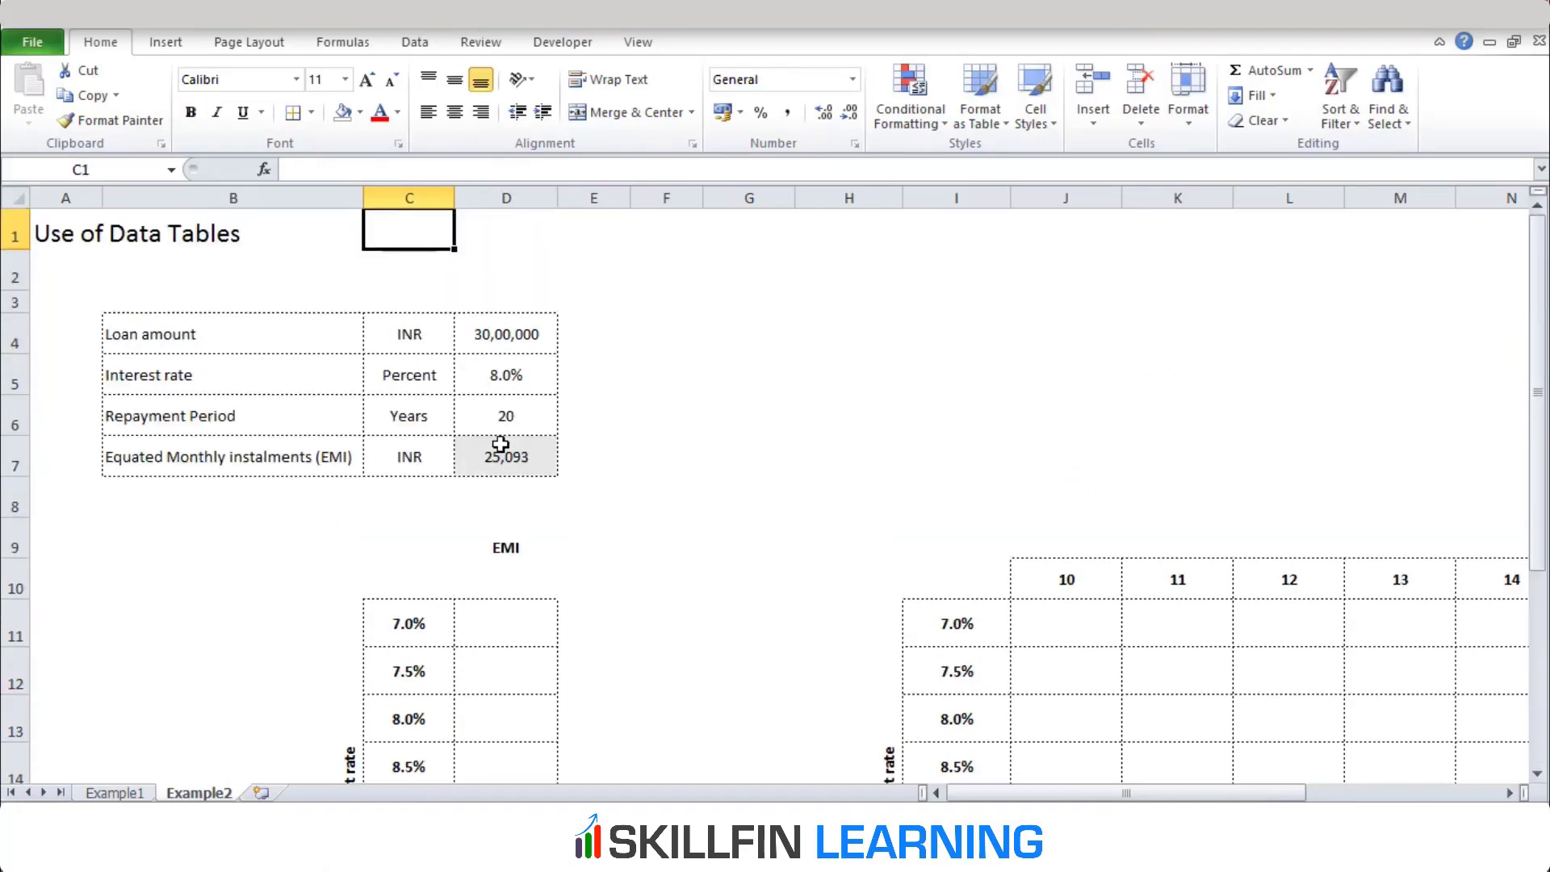
Set the loan's interest rate in D5 to 7%
key("Down")
key("Down")
key("Down")
key("Down")
key("Down")
key("Right")
key("Up")
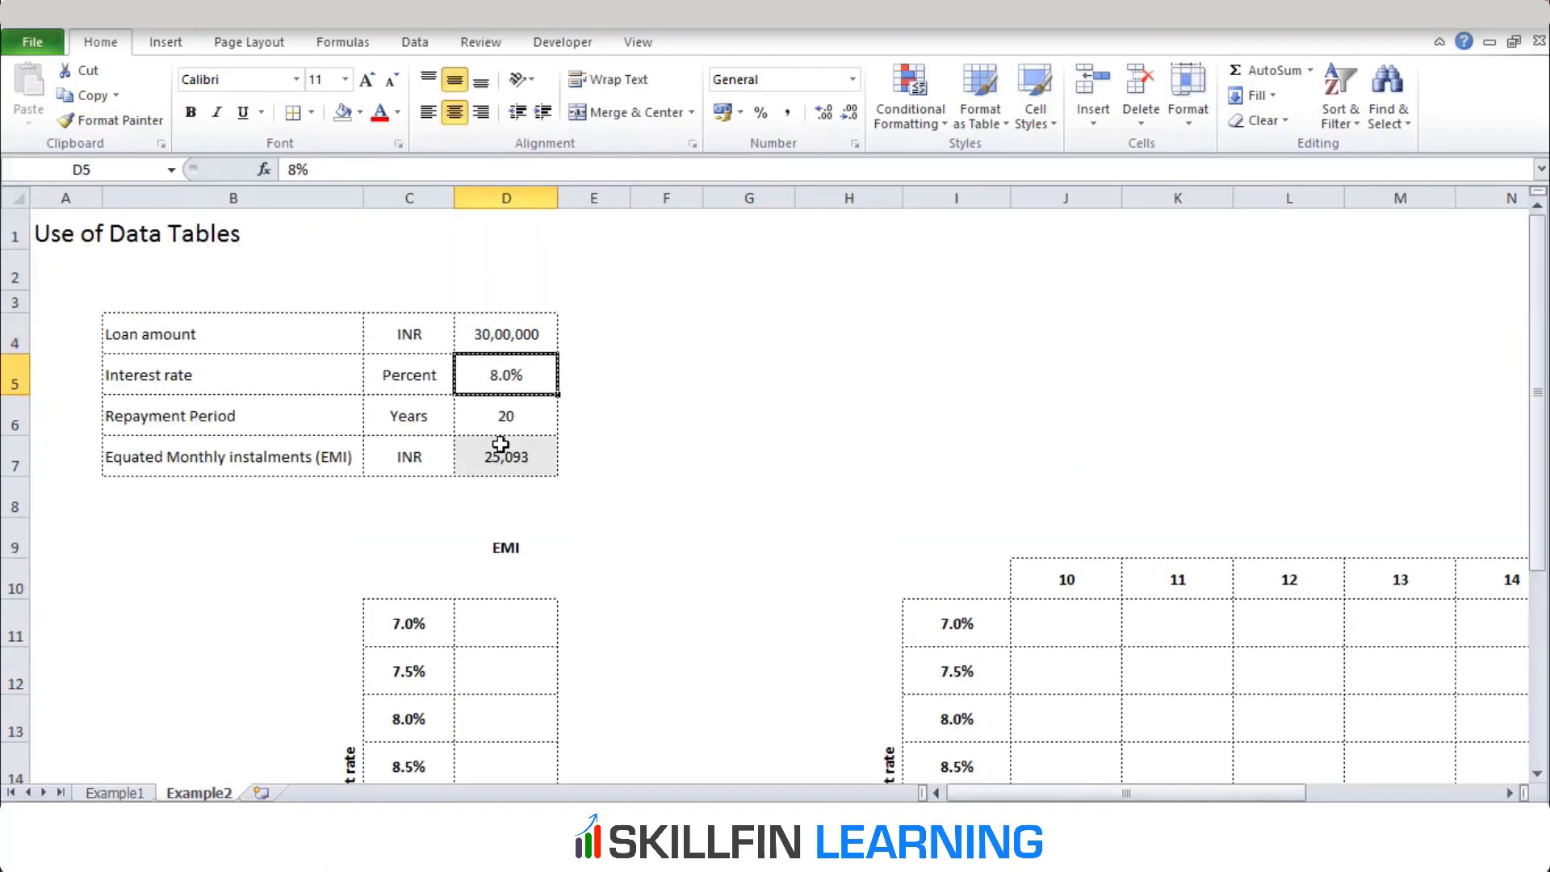
type("7%")
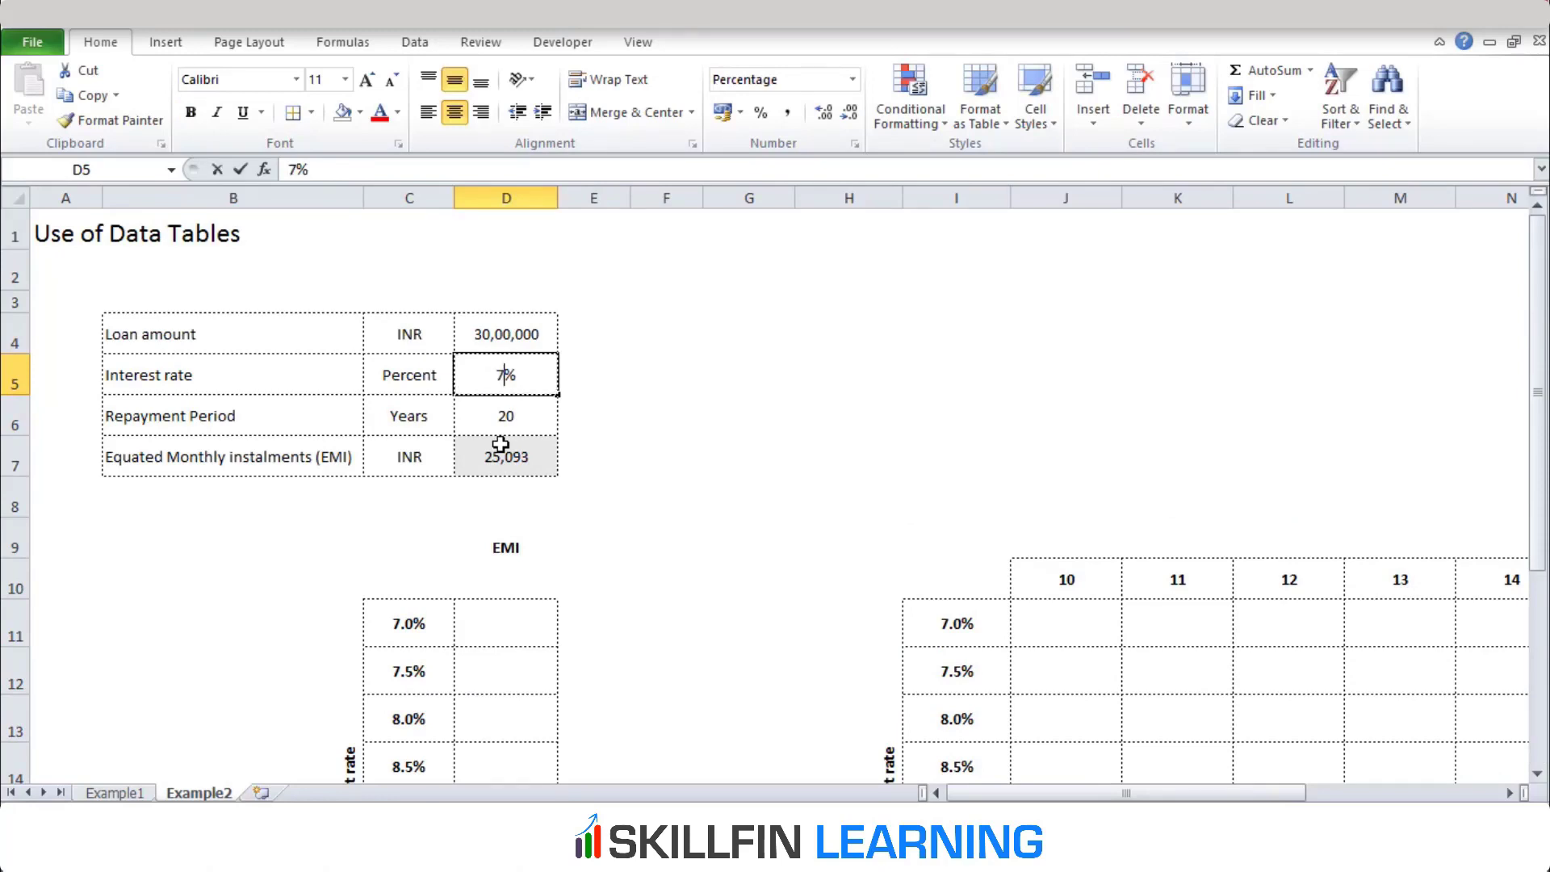
key("ctrl+Return")
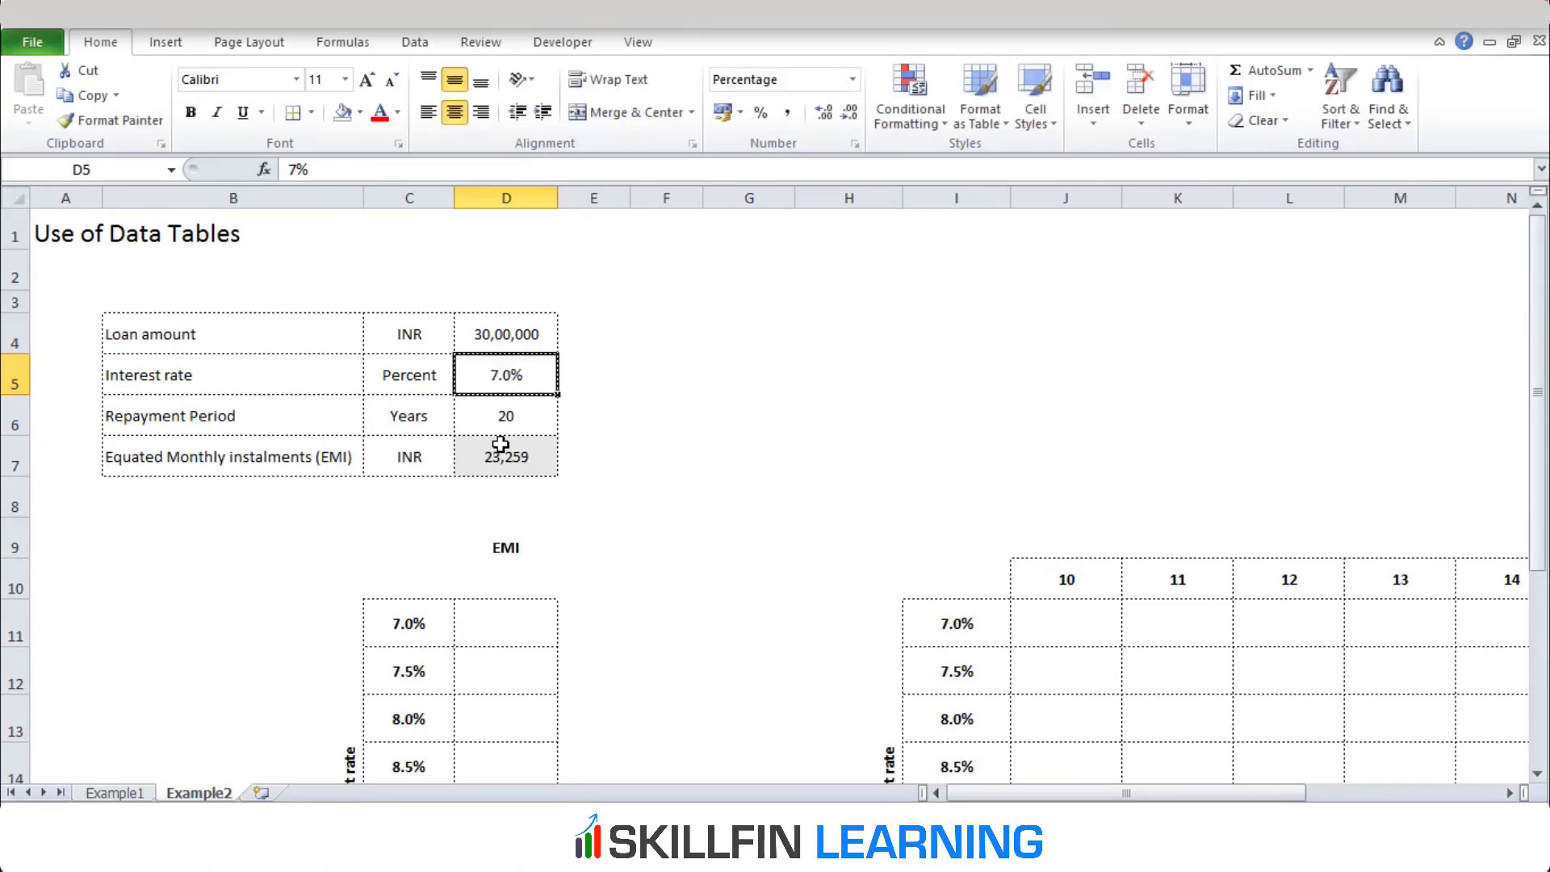
Examine the list of interest rates in C11:C17 of the one-variable EMI table
key("Down")
key("Down")
key("Down")
key("Down")
key("Down")
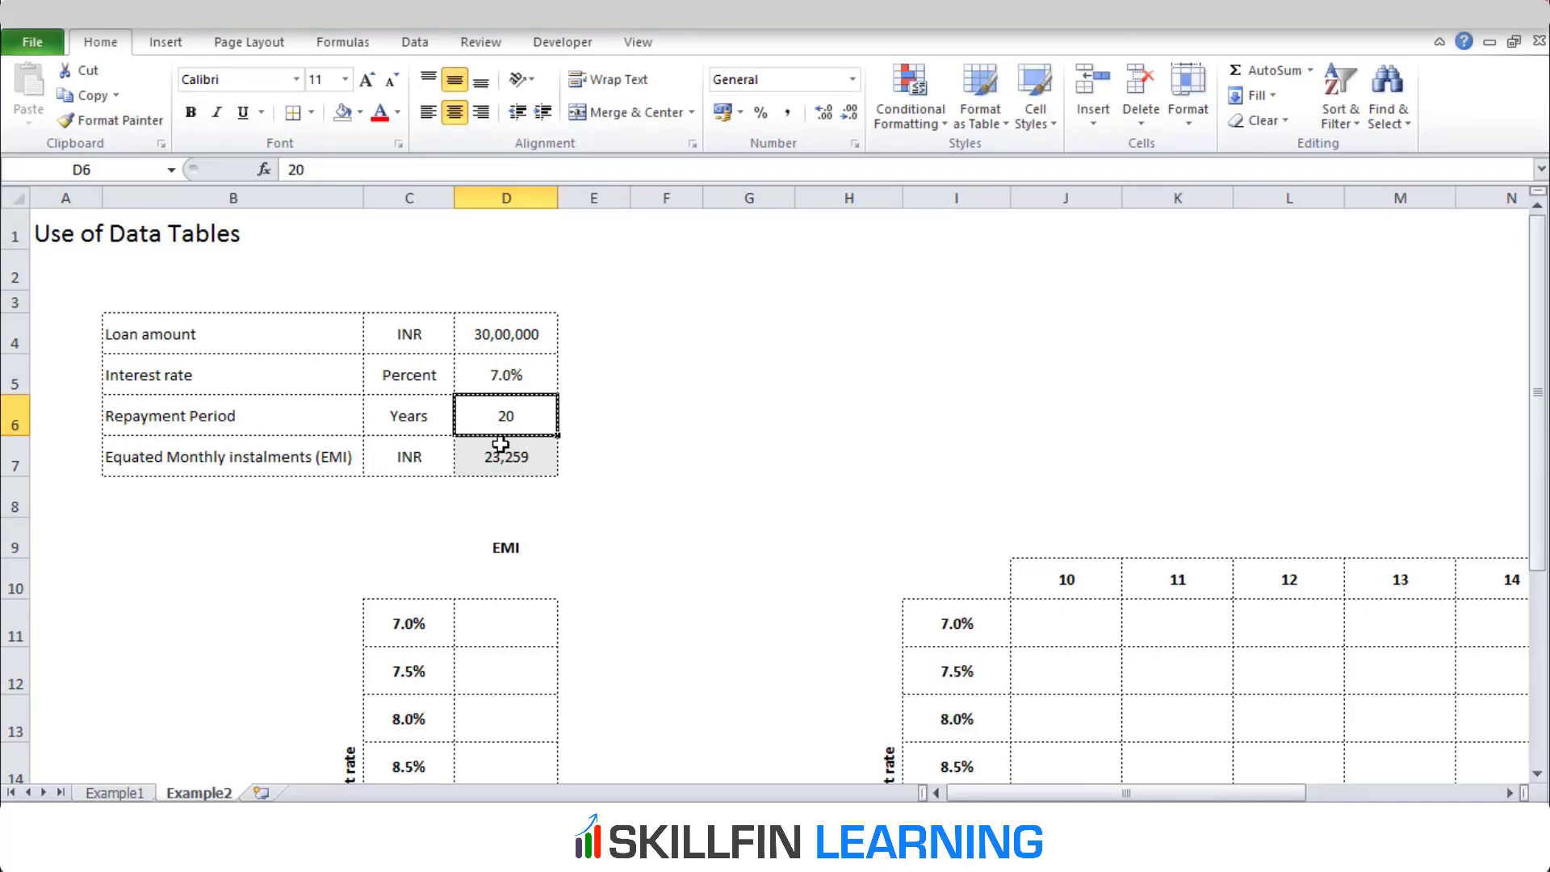
key("Left")
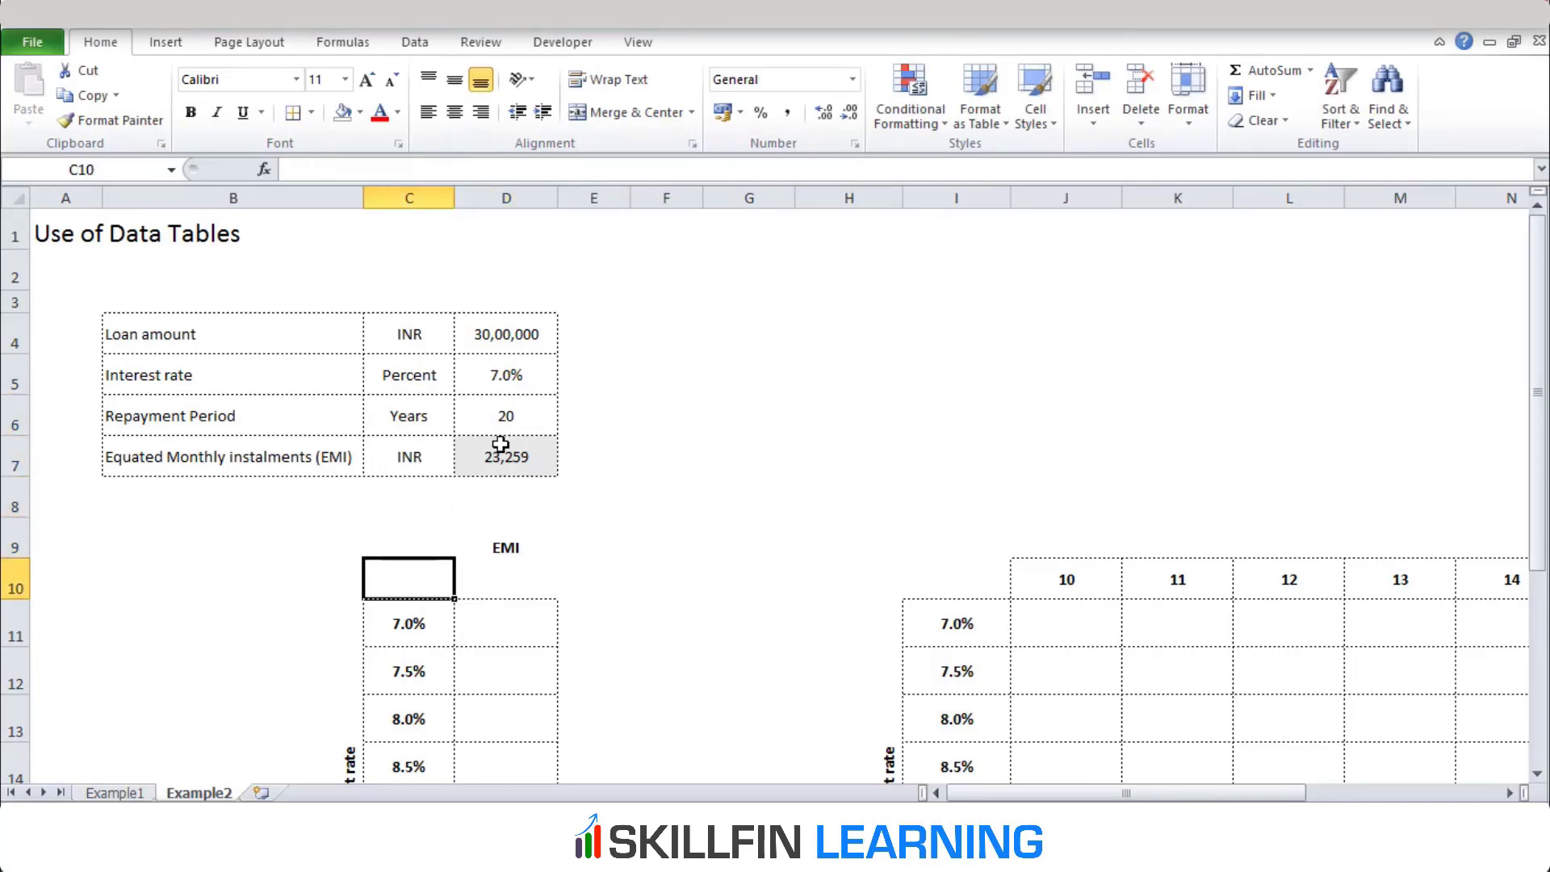
key("Down")
key("shift+Down")
key("shift+Down")
key("shift+Down")
key("shift+Down")
key("shift+Down")
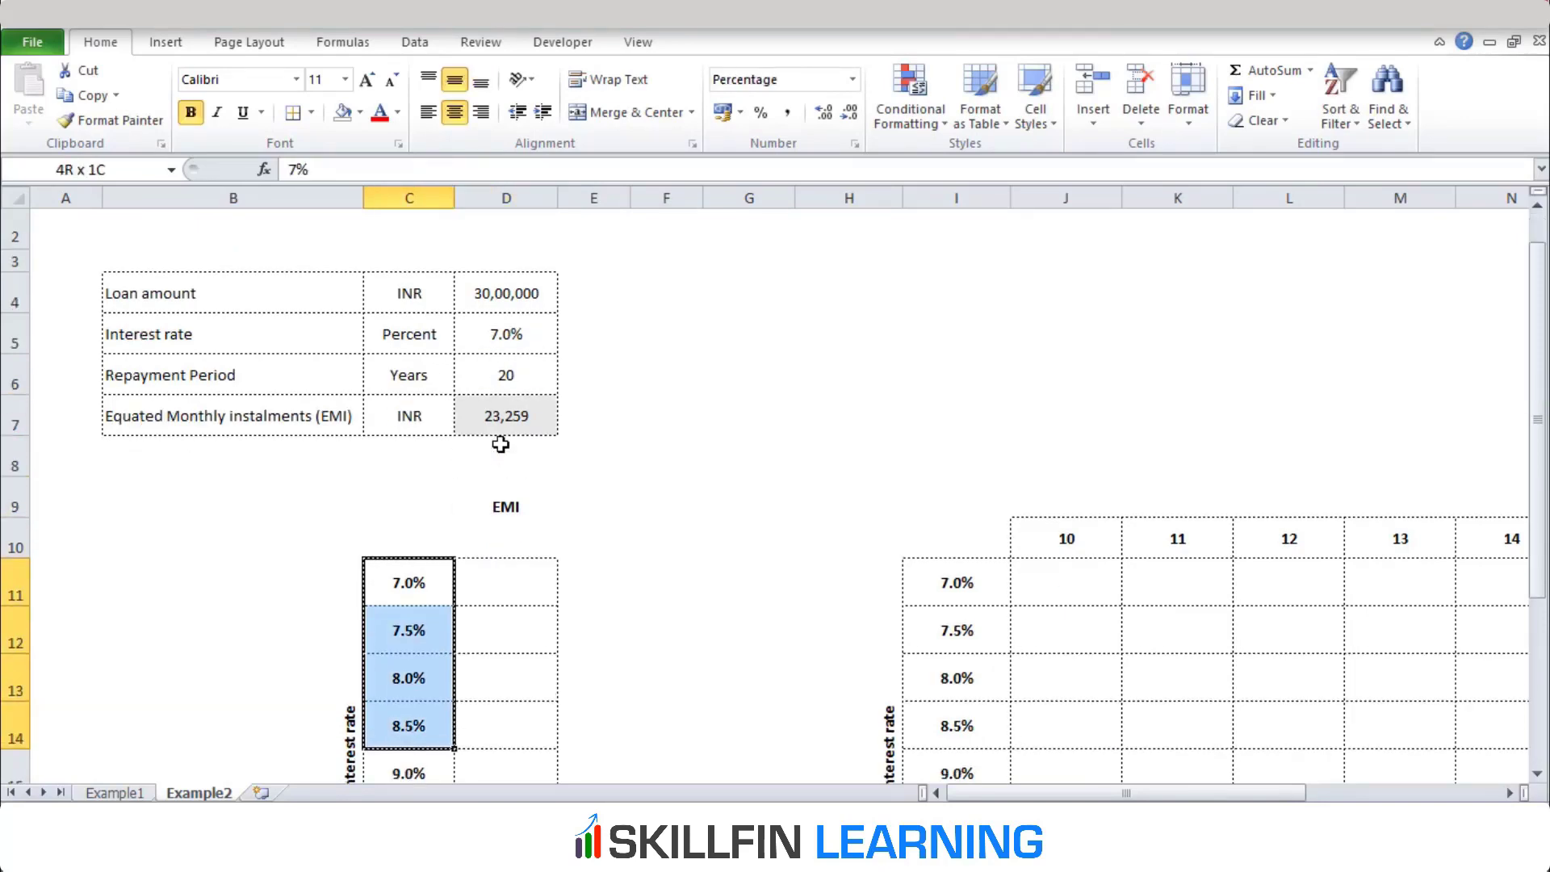
key("shift+Down")
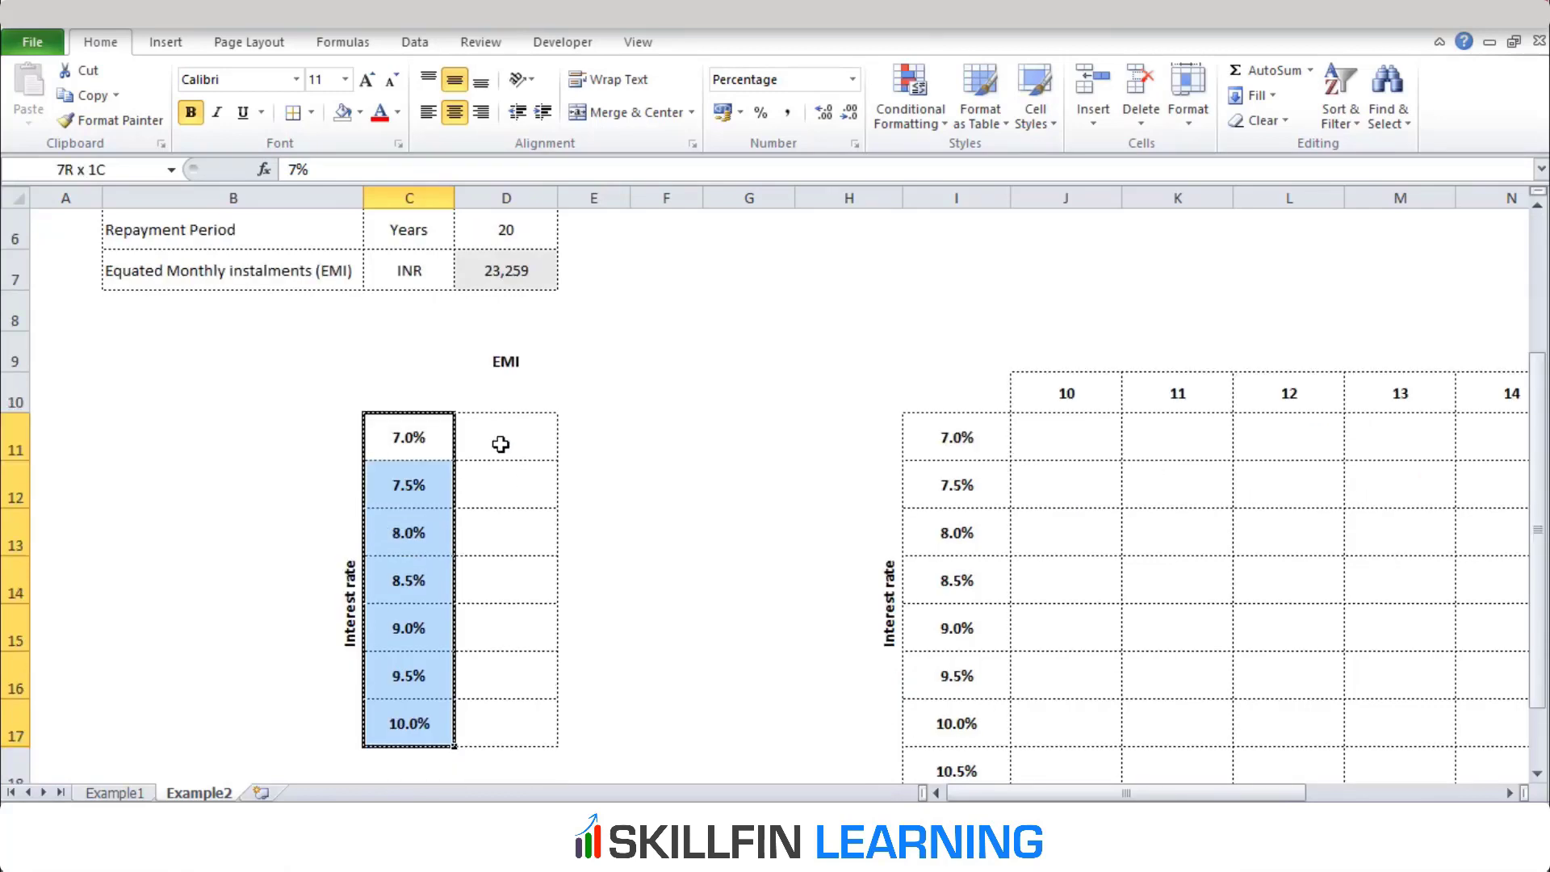
key("Left")
key("Right")
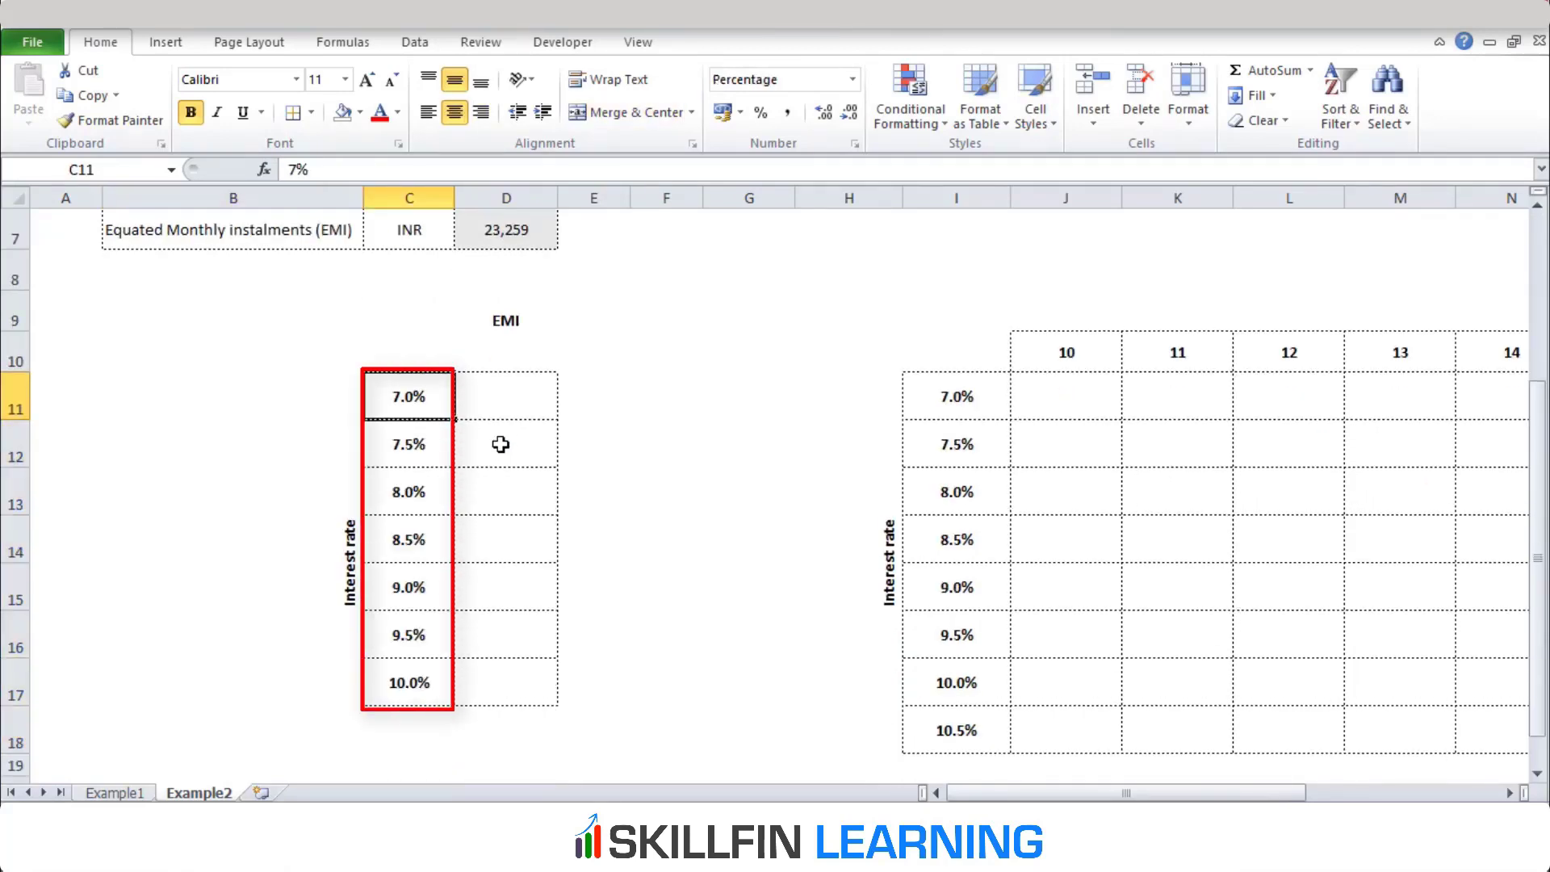
key("Down")
key("Down")
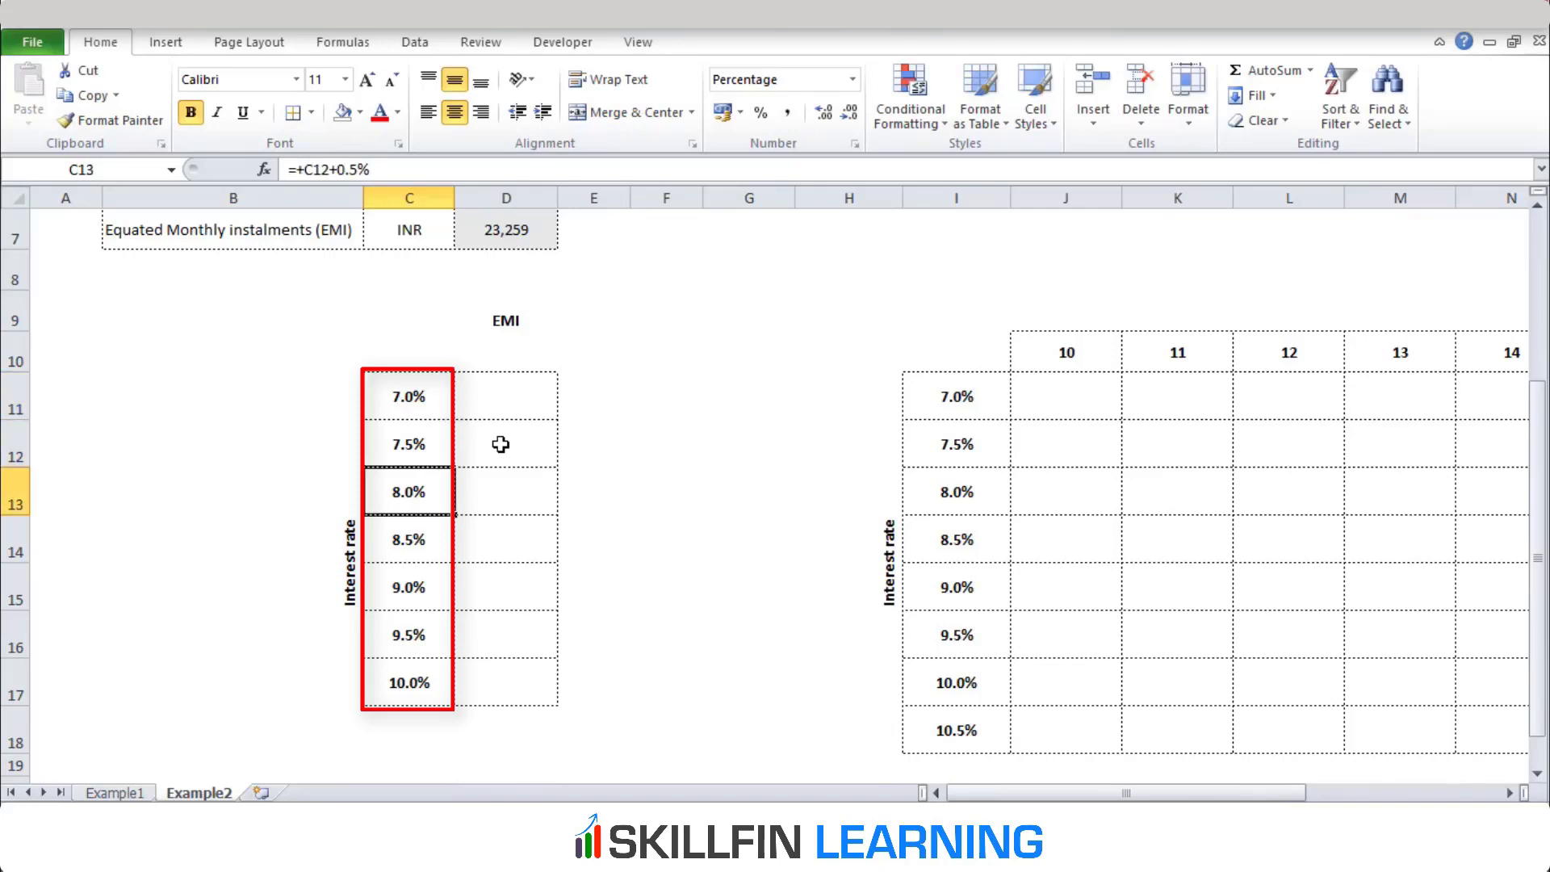
key("Up")
key("Up")
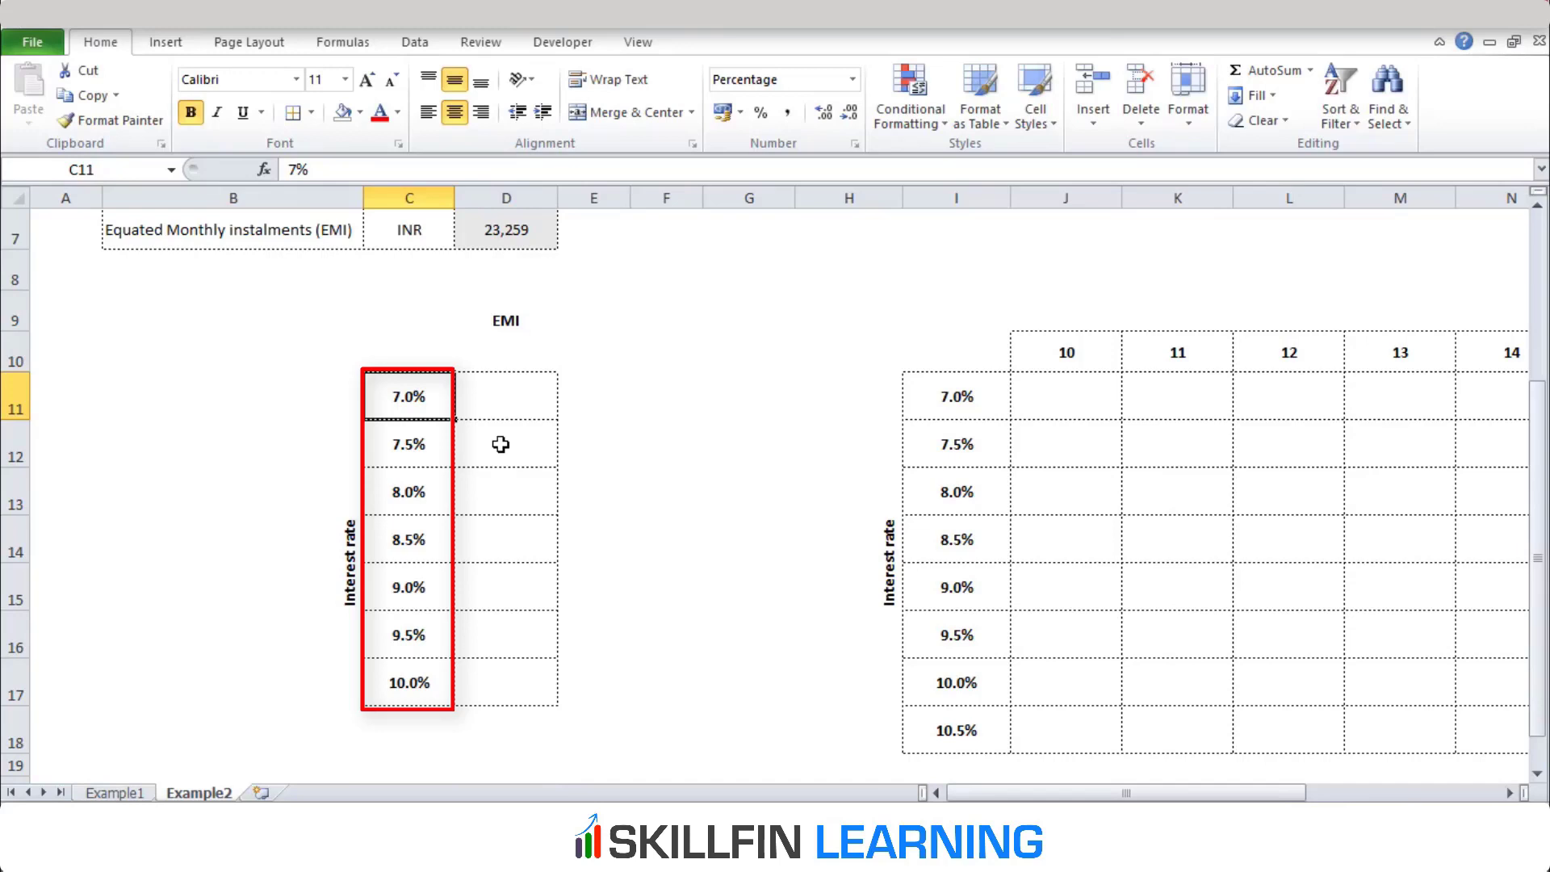
Link cell D10, above the empty EMI column, to the calculated EMI with the formula =D7
key("Right")
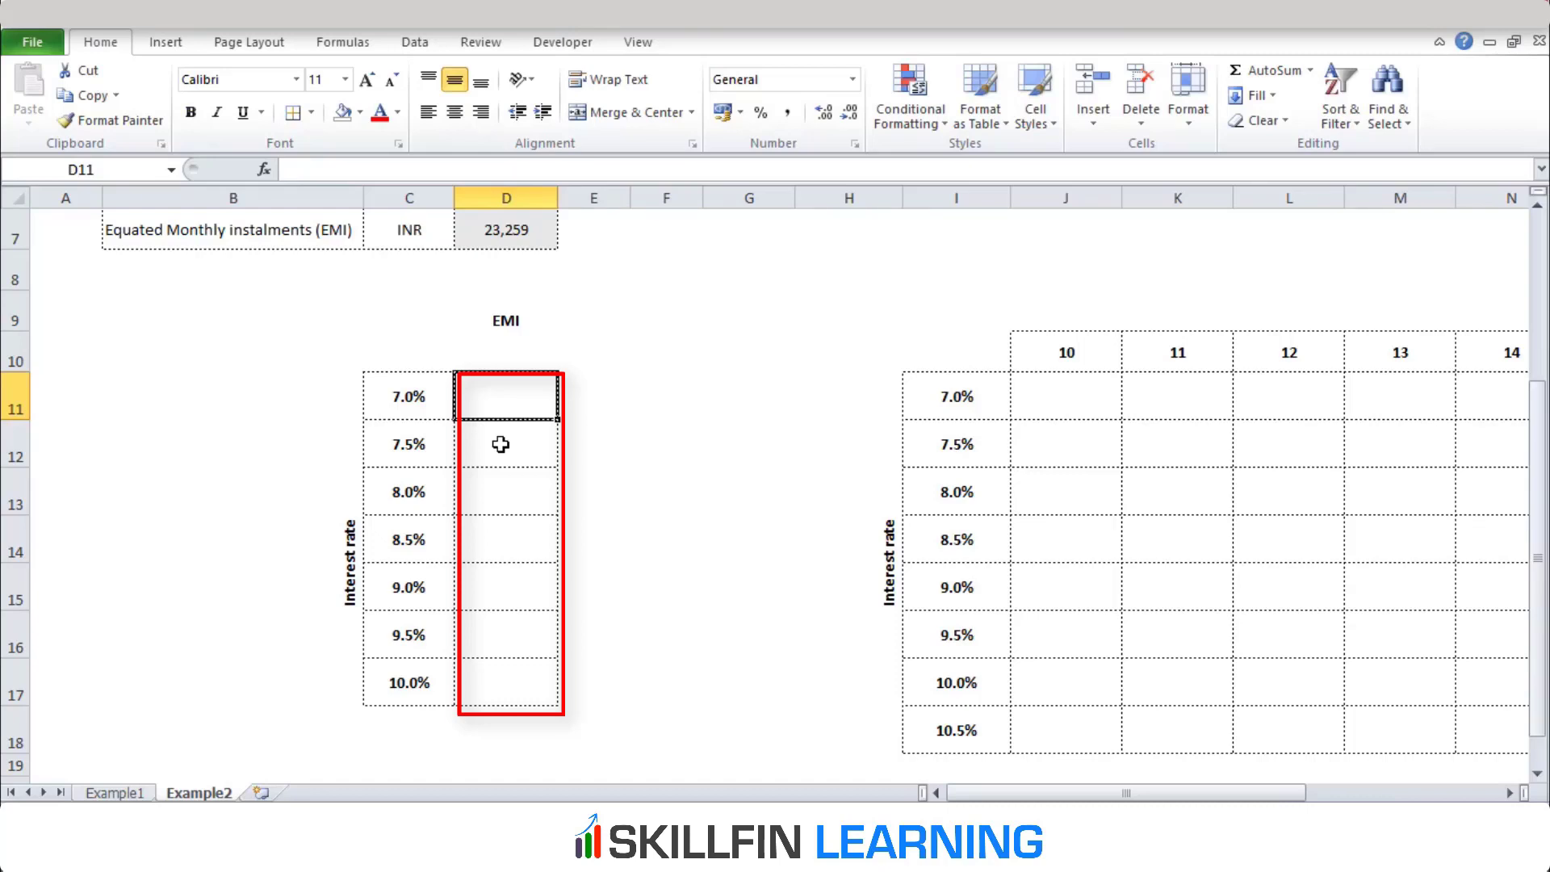
key("Up")
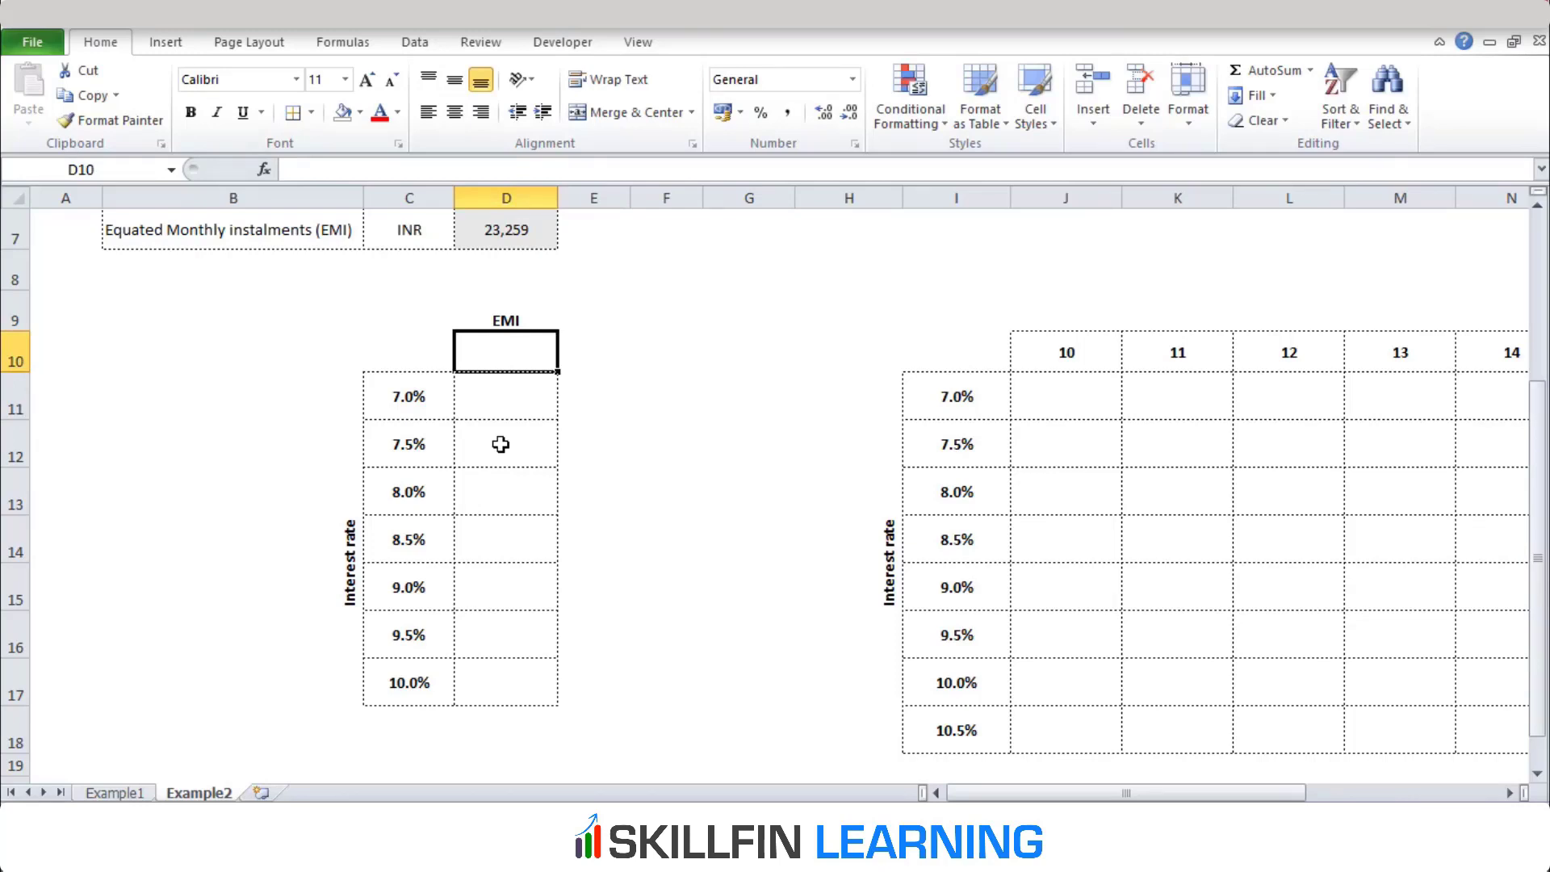
type("=")
key("Up")
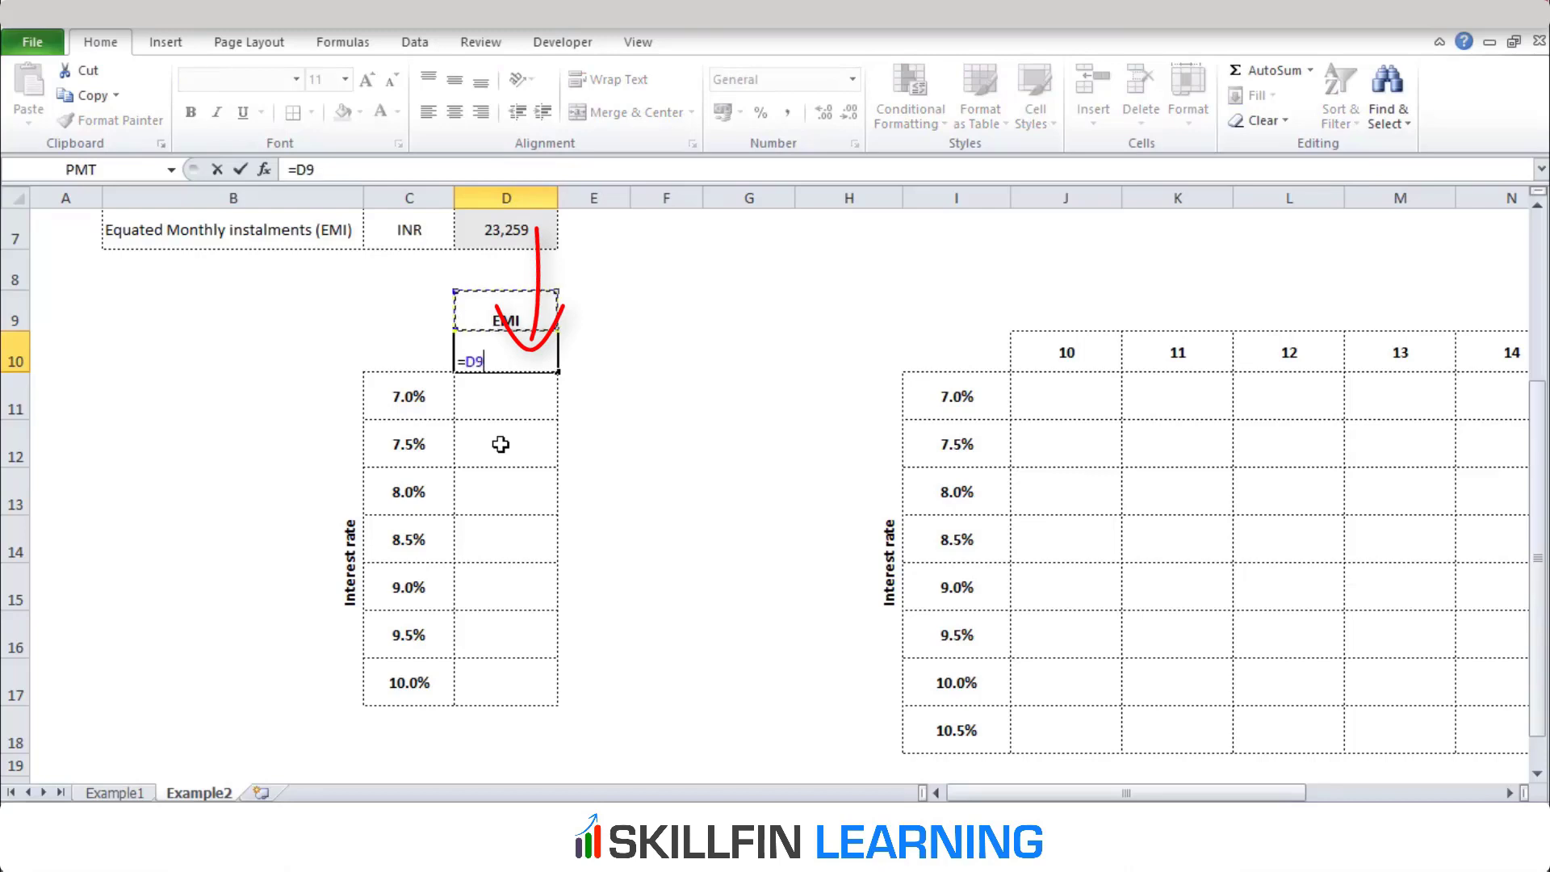
key("Up")
key("Up")
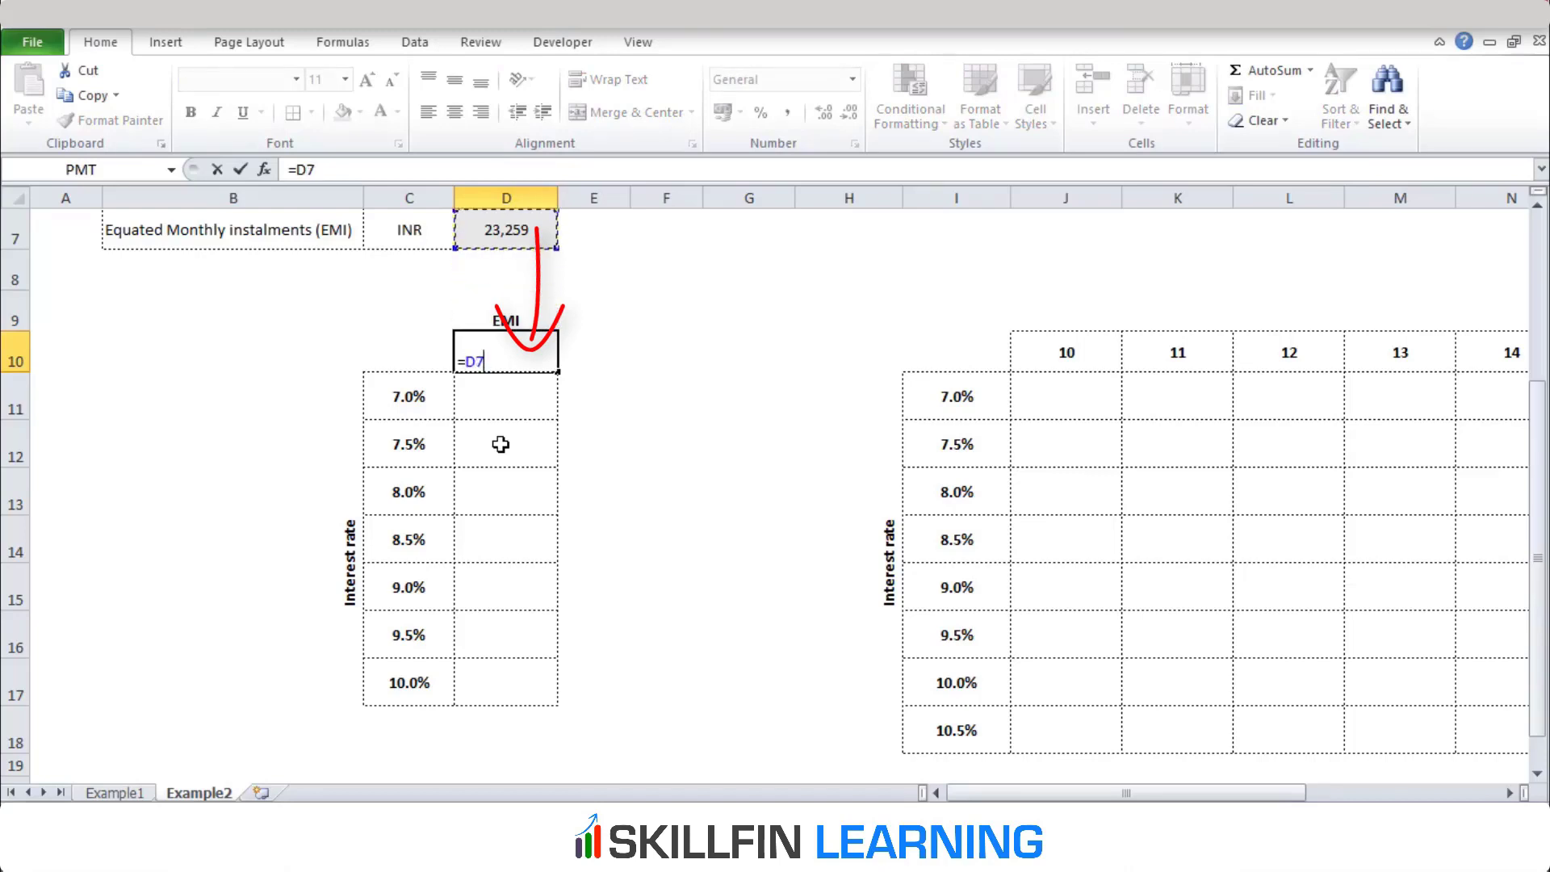
key("Return")
Set the loan's interest rate in D5 to 8% and check the linked EMI in D10
key("Up")
key("Up")
key("Up")
key("Up")
key("Up")
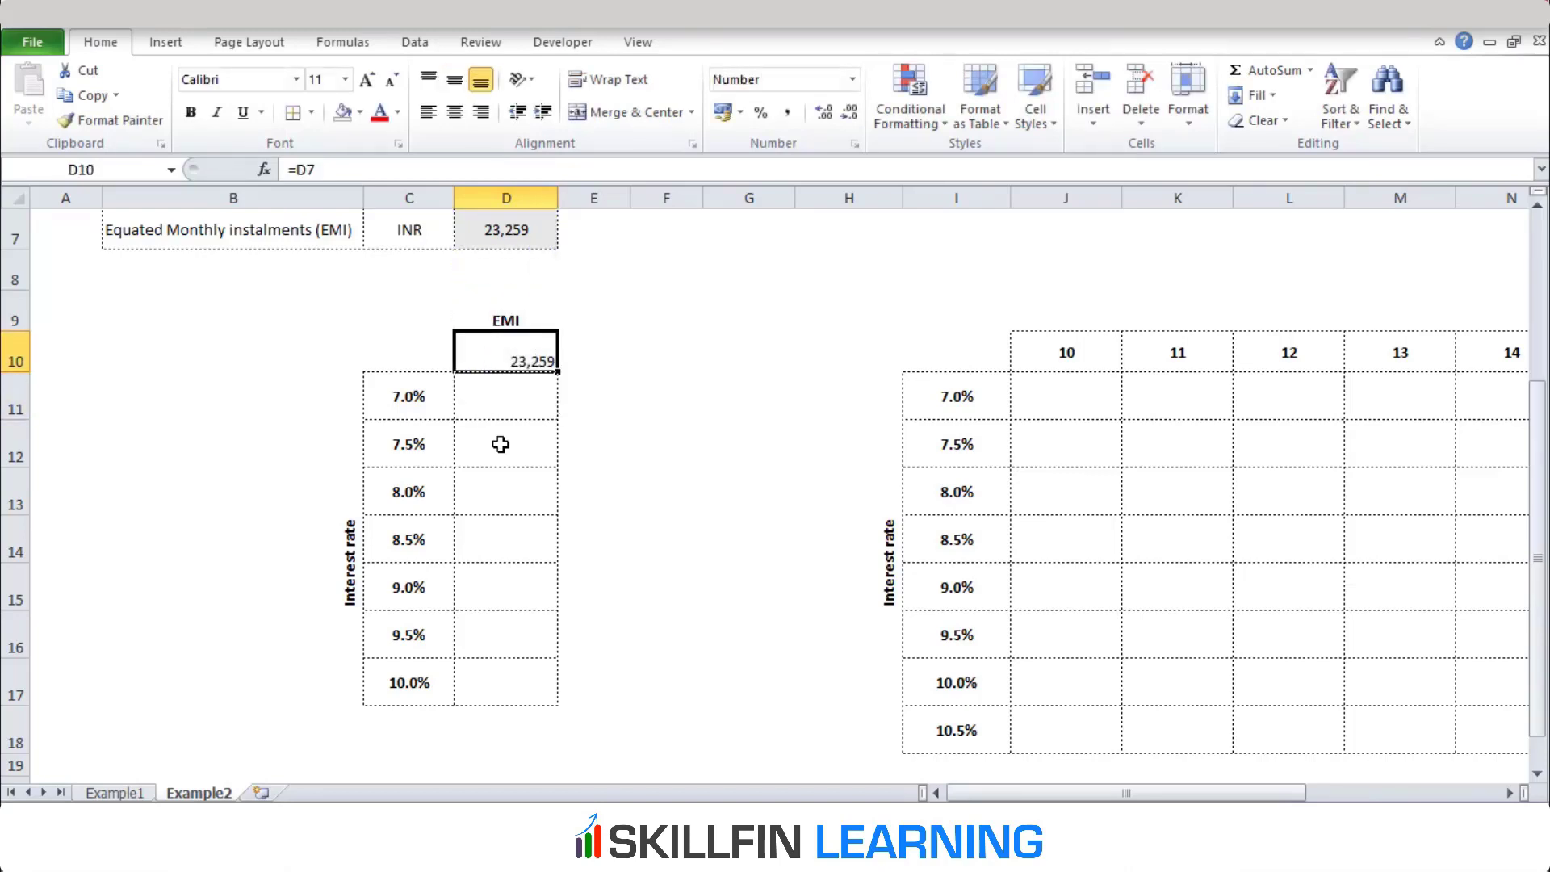
key("Up")
key("Up")
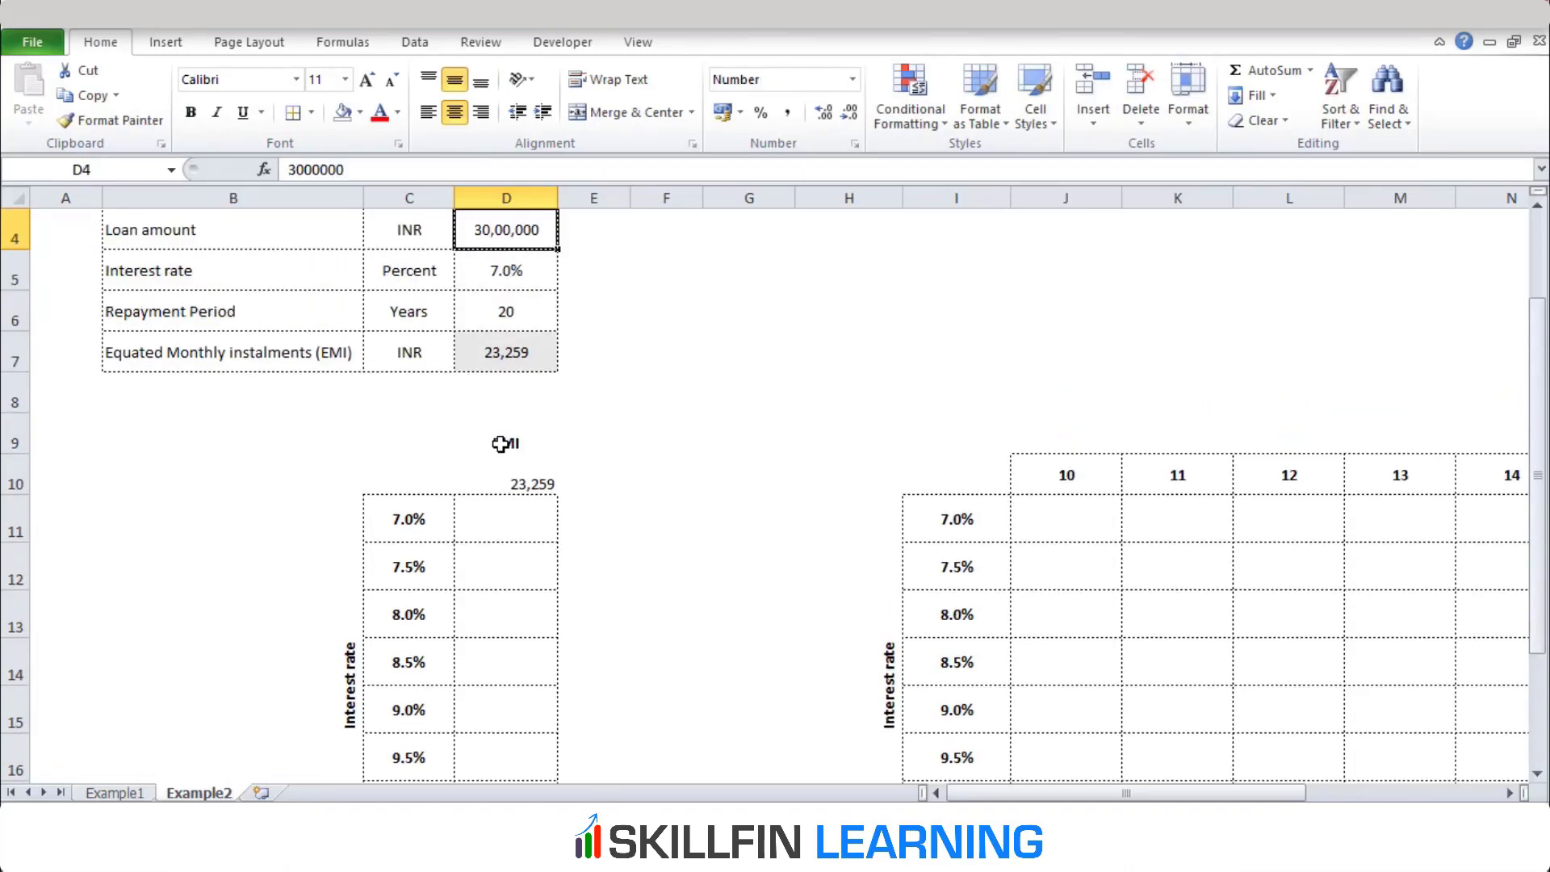
key("Down")
key("Down")
key("Down")
key("Down")
key("Down")
key("Down")
key("Up")
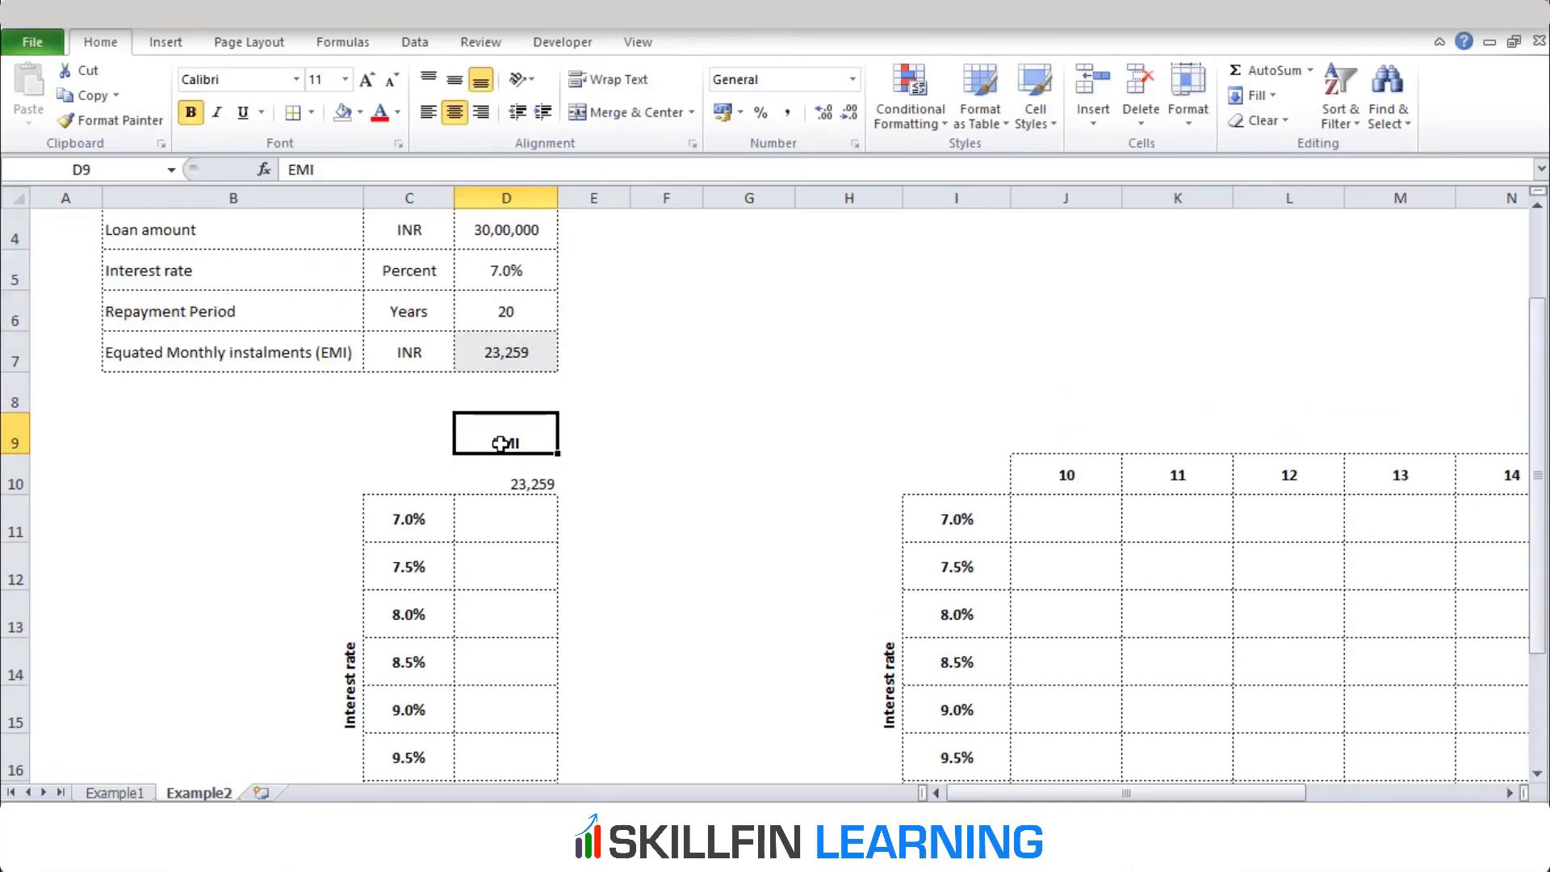
key("Up")
key("Up")
key("Up")
key("Up")
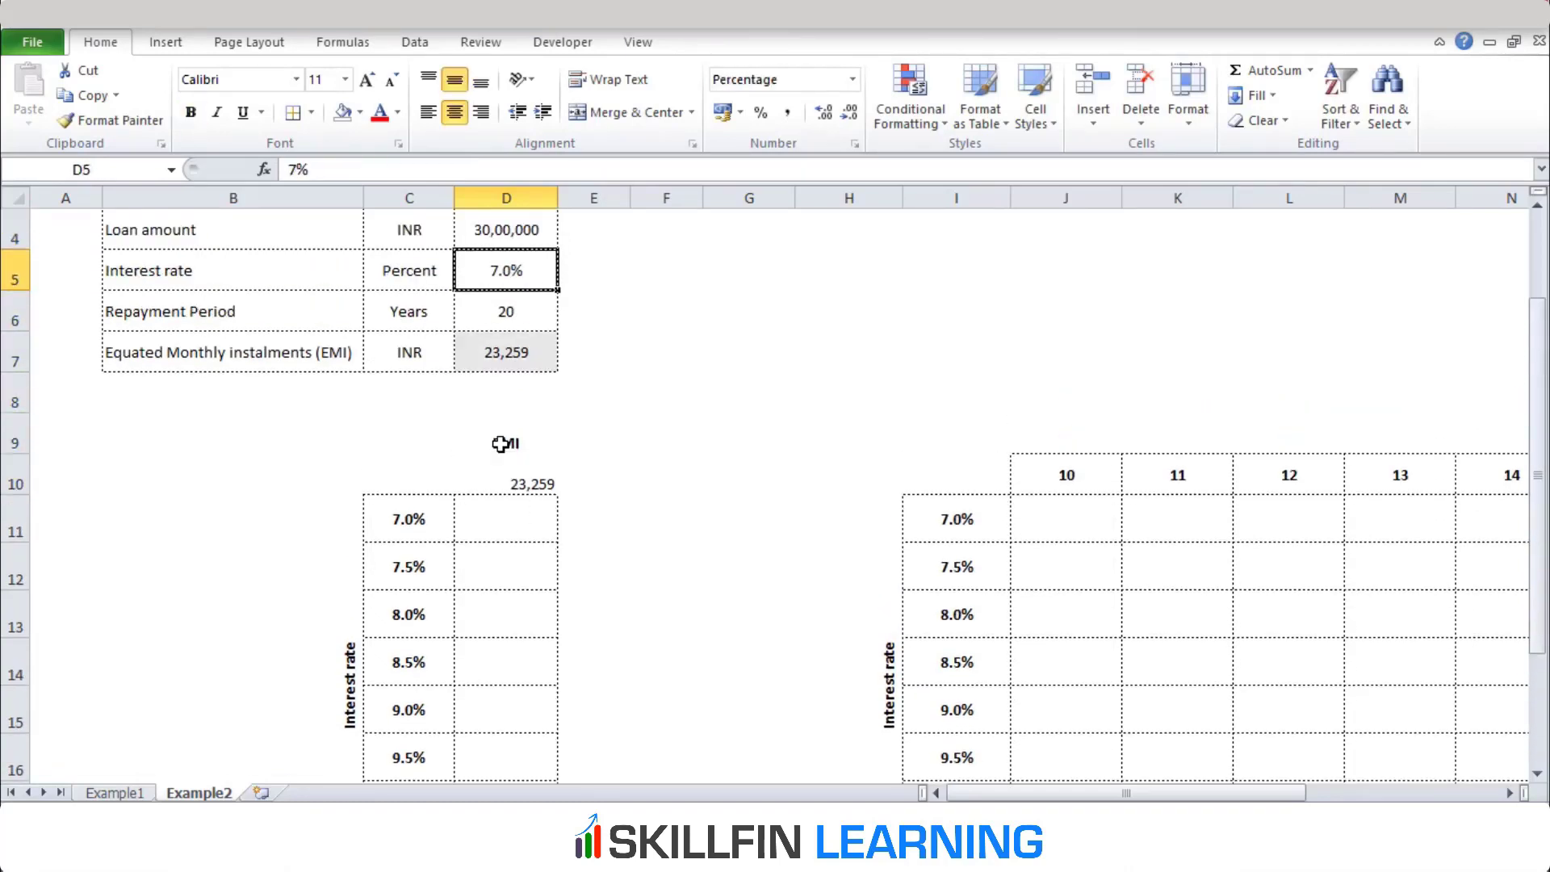
type("8%")
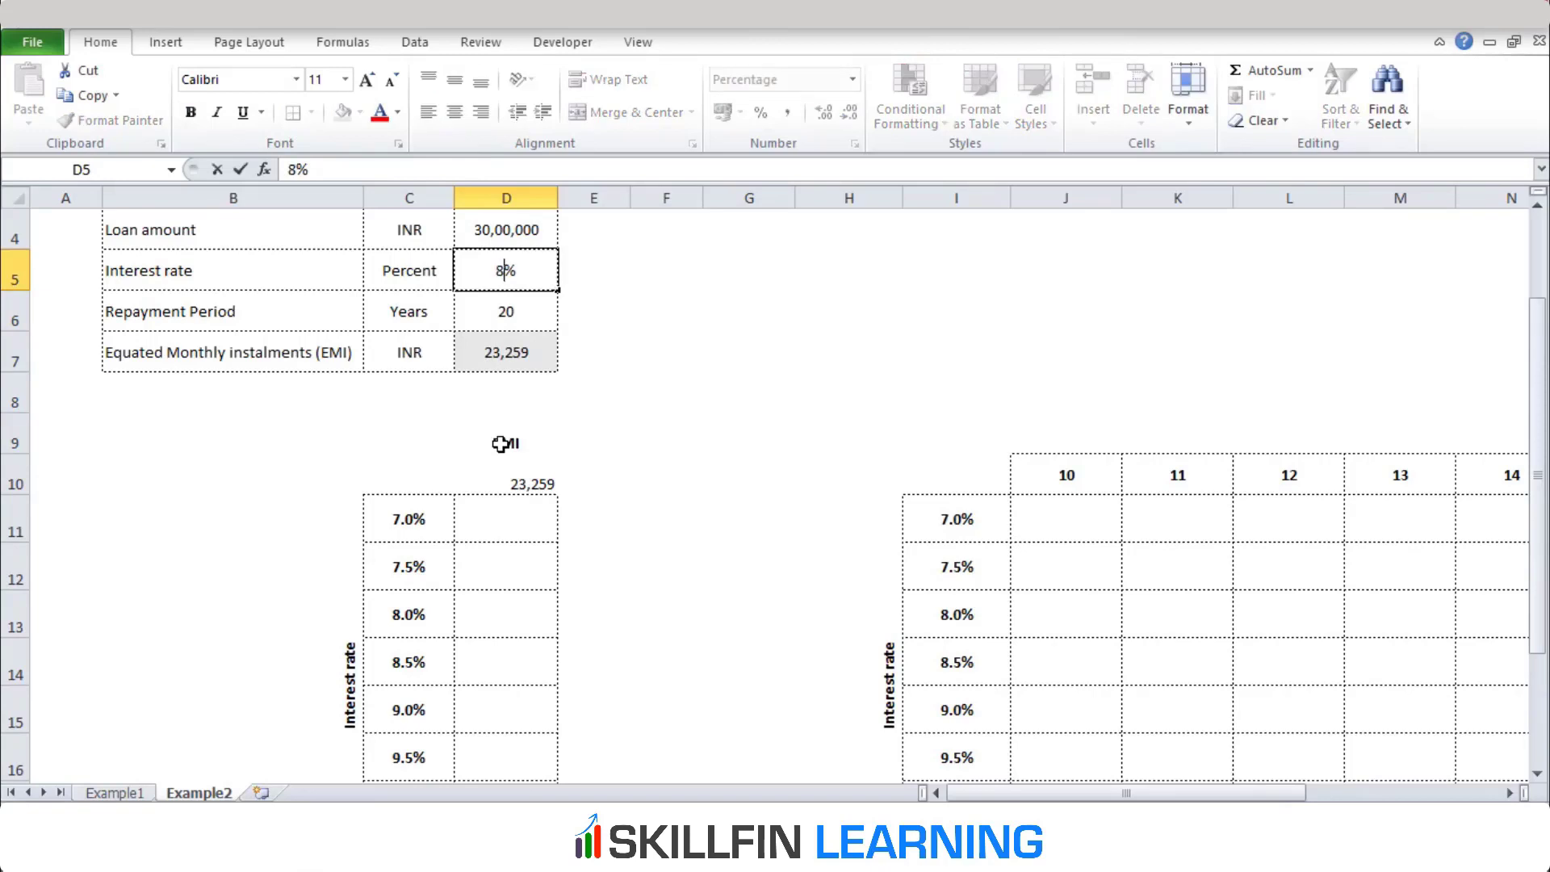
key("Return")
key("Down")
key("Down")
key("Down")
key("Down")
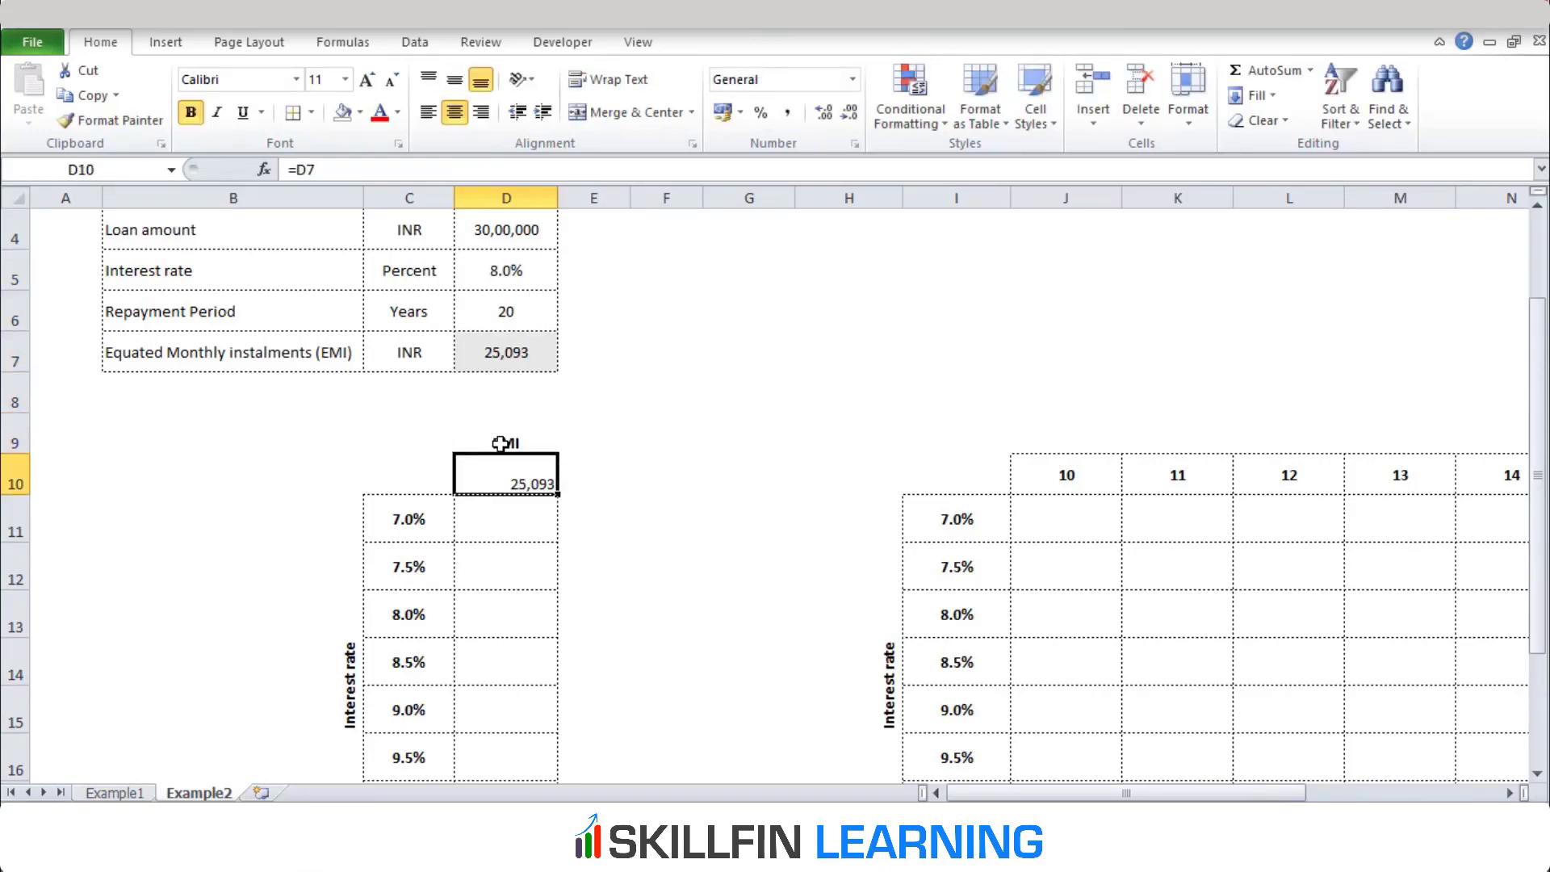
Open the What-If Data Table dialog for the range C10:D17 and move it clear of the table
key("Left")
key("ctrl+shift+Right")
key("ctrl+shift+Down")
key("ctrl+shift+Down")
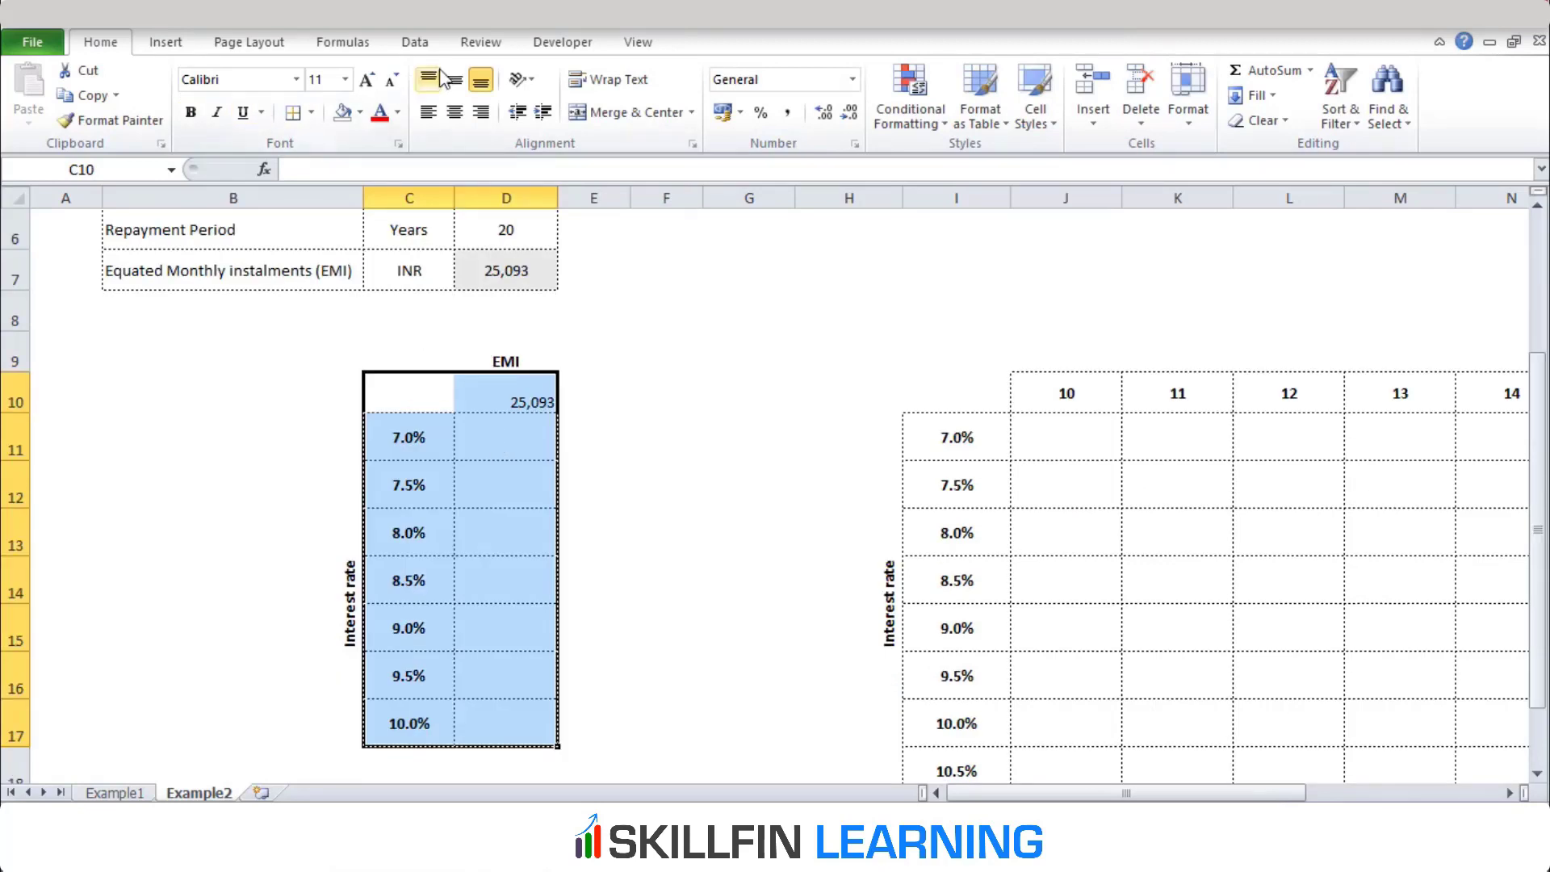
left_click(430, 47)
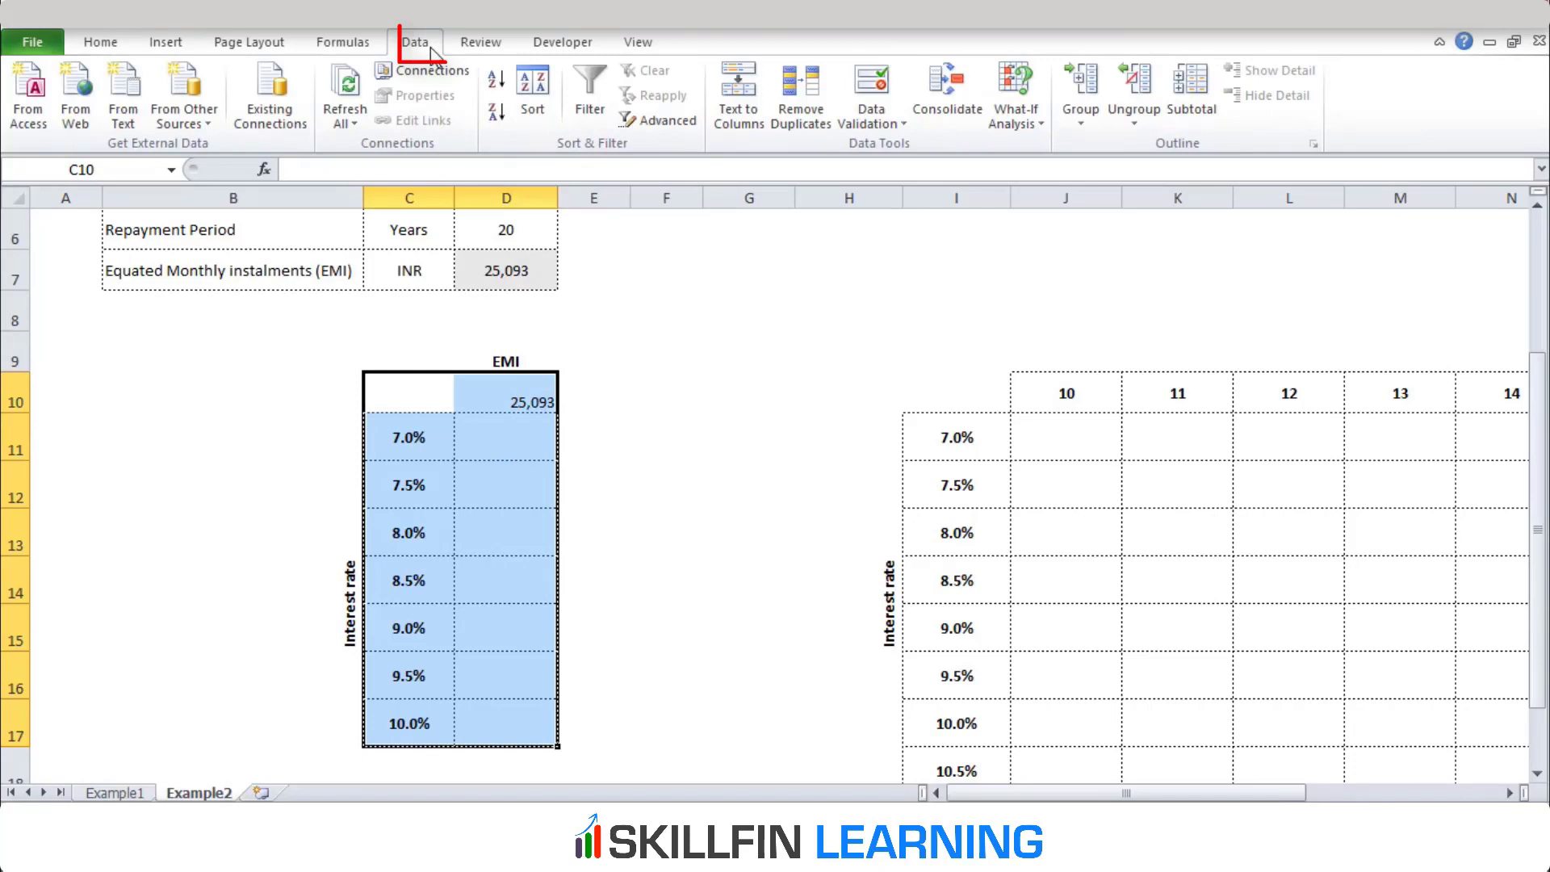
left_click(1036, 123)
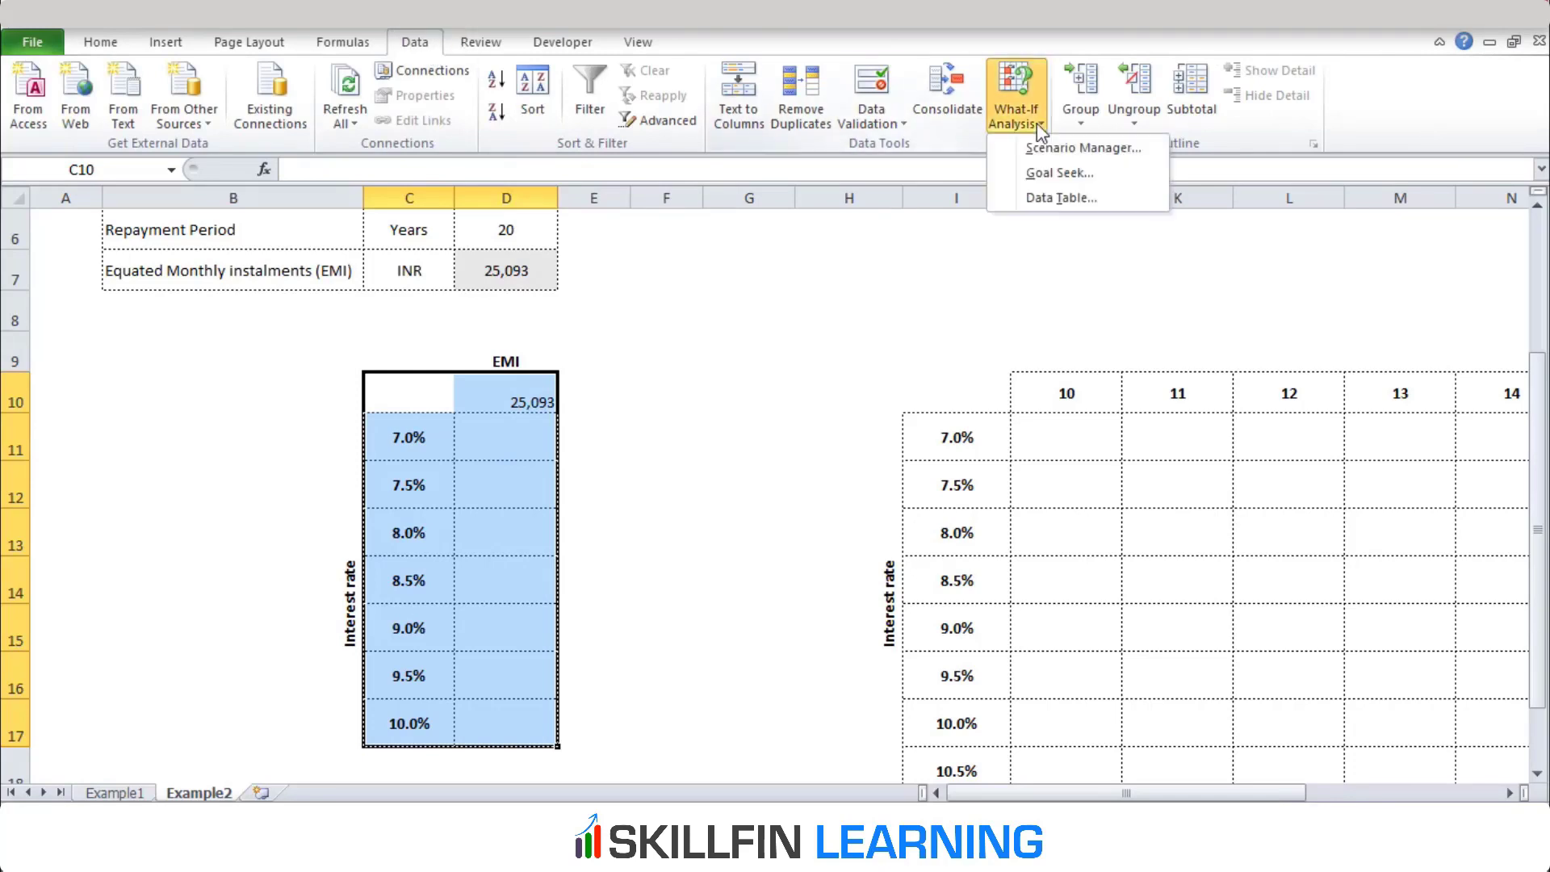
left_click(1053, 199)
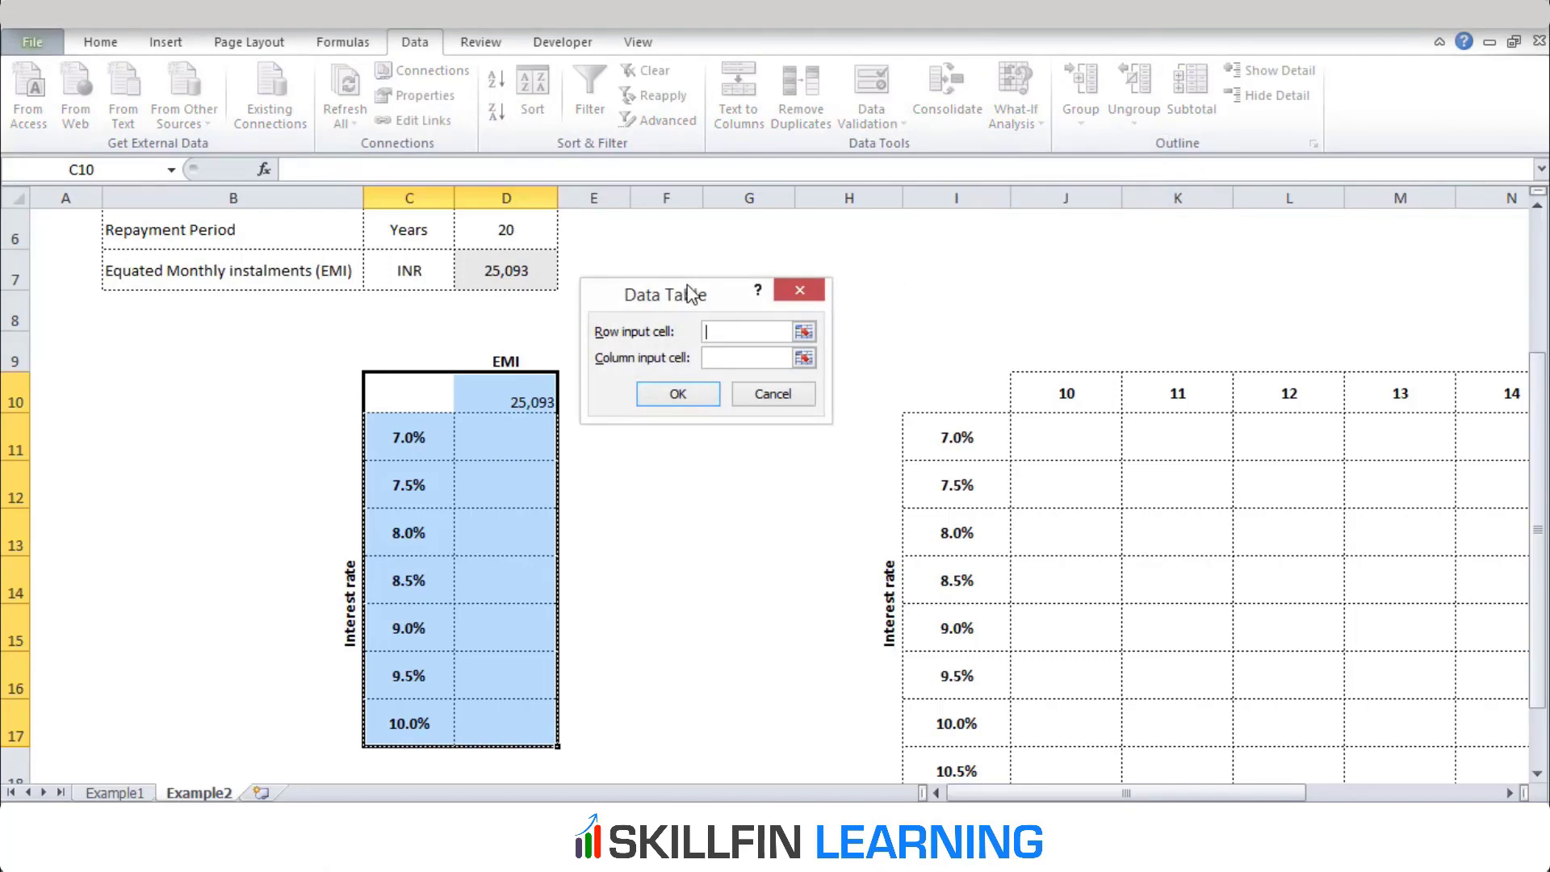
left_click_drag(689, 292, 779, 263)
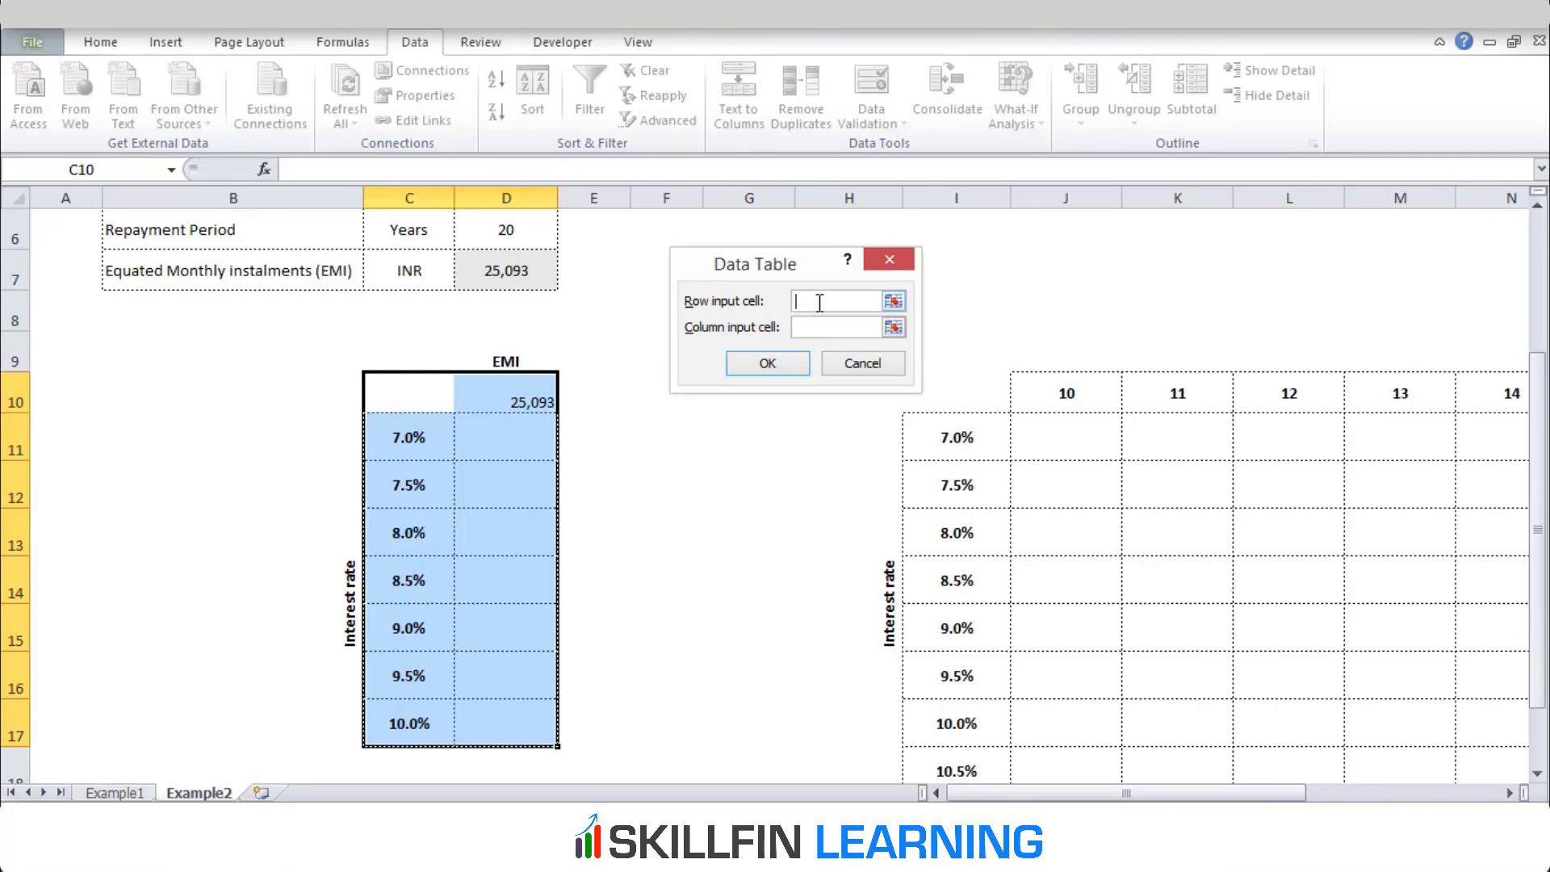
Create the one-variable data table with $D$5 as the column input cell and the row input cell empty
left_click(845, 326)
scroll(845, 326, "up", 1)
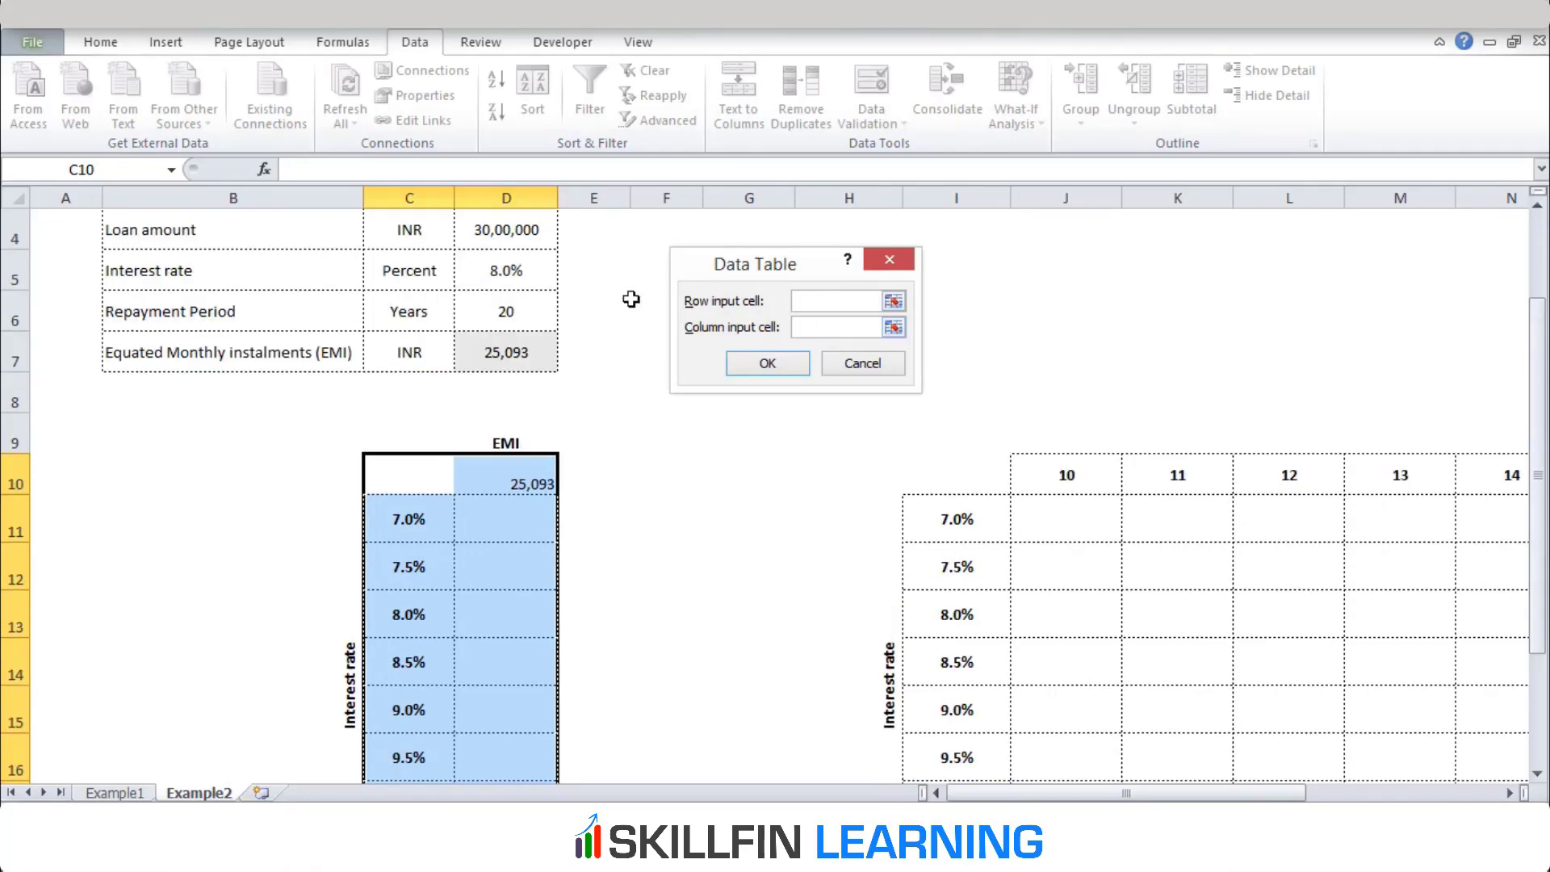
left_click(526, 275)
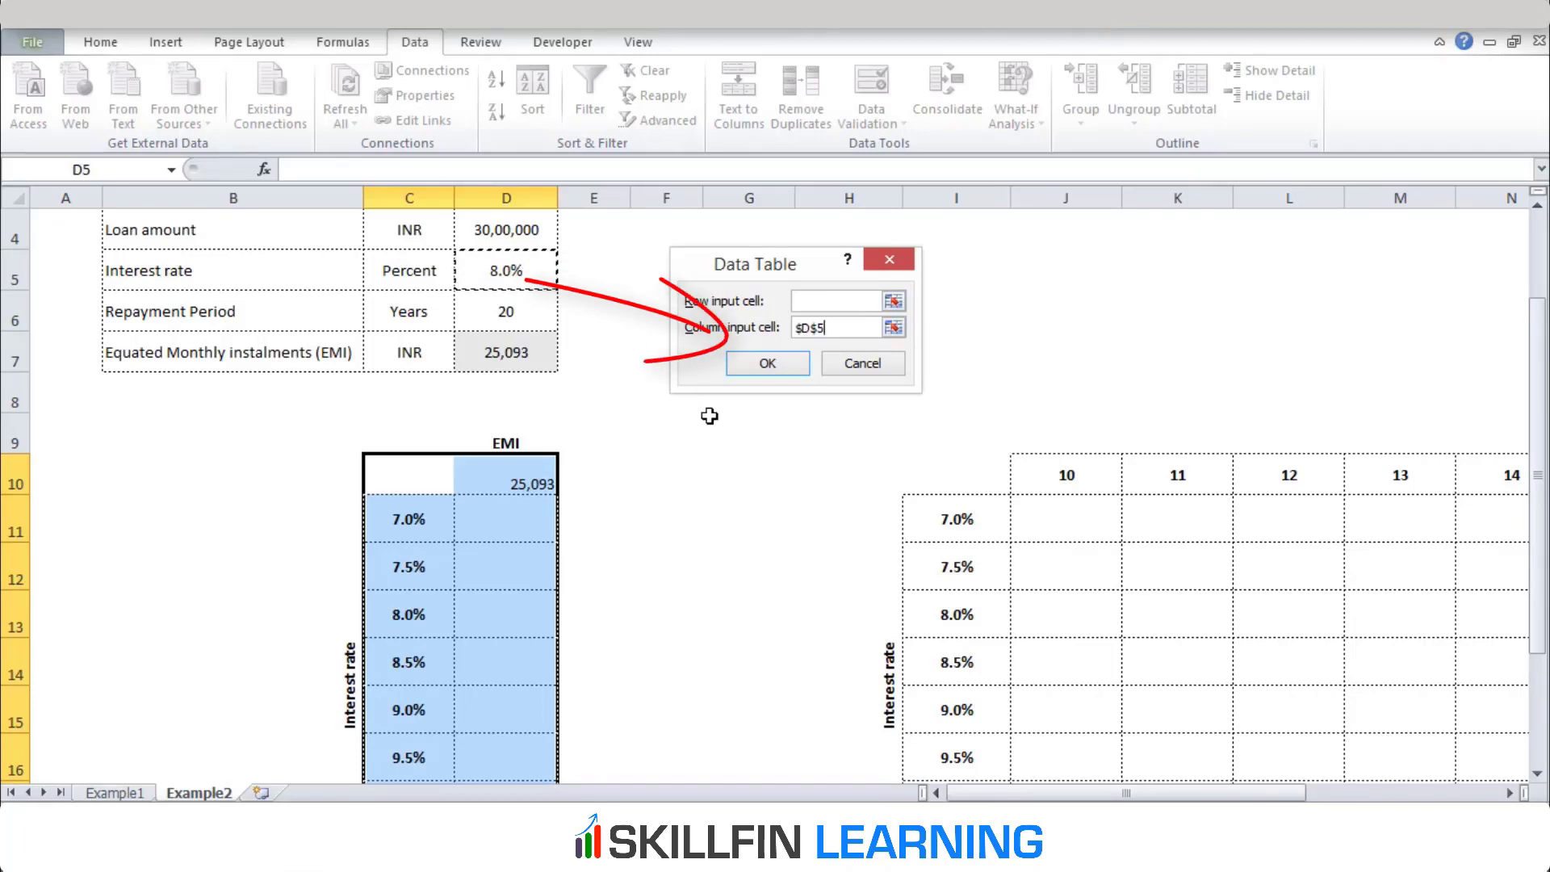
left_click(769, 370)
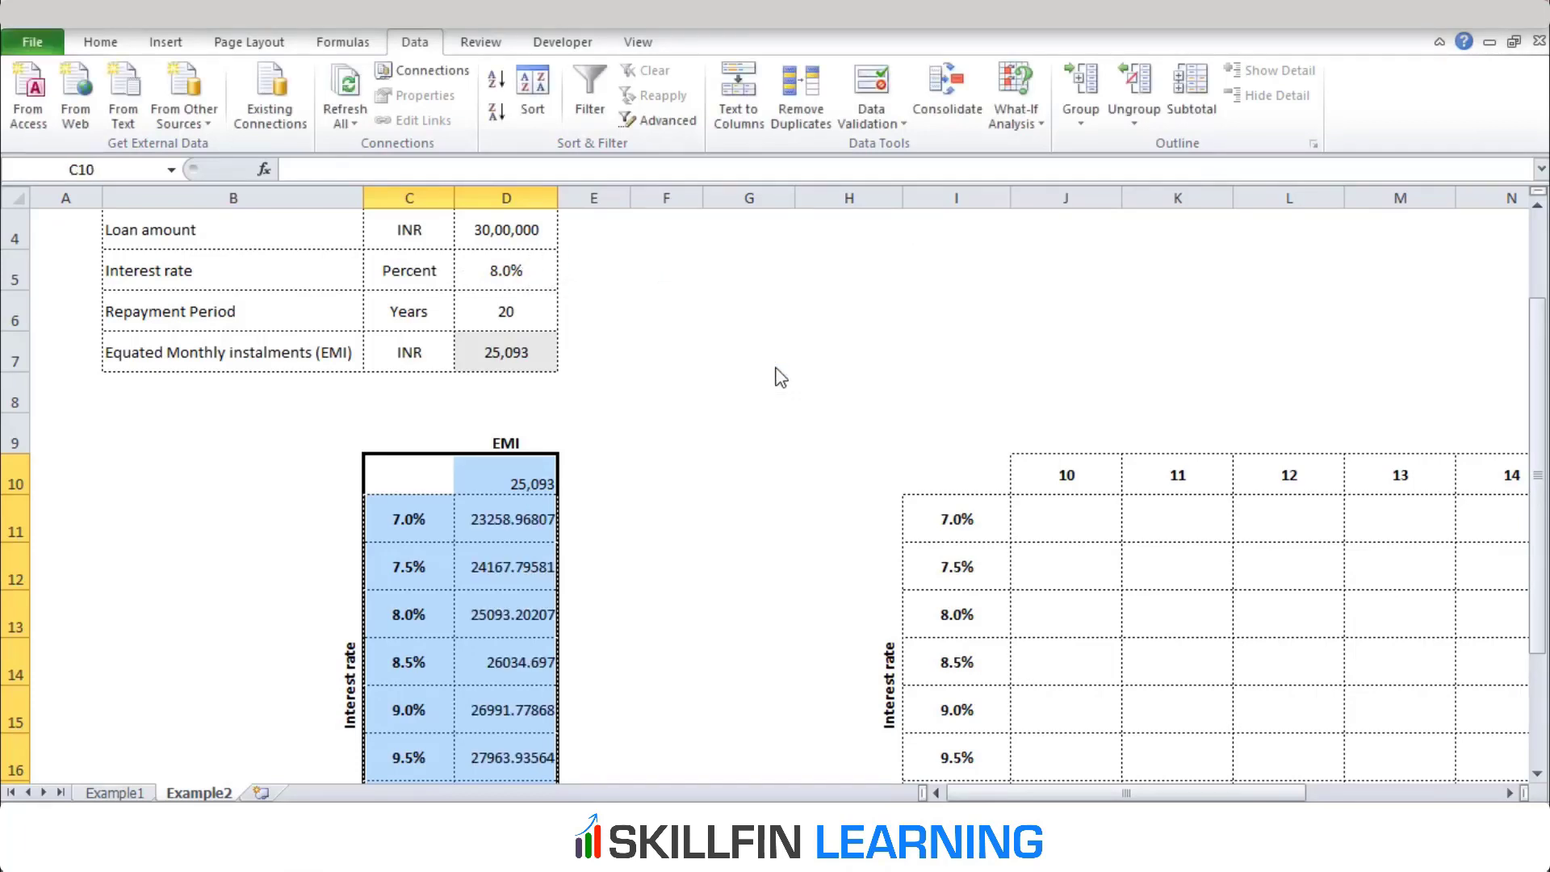
Format the EMI results in D11:D17 with the comma style and one decimal place
left_click_drag(506, 520, 517, 723)
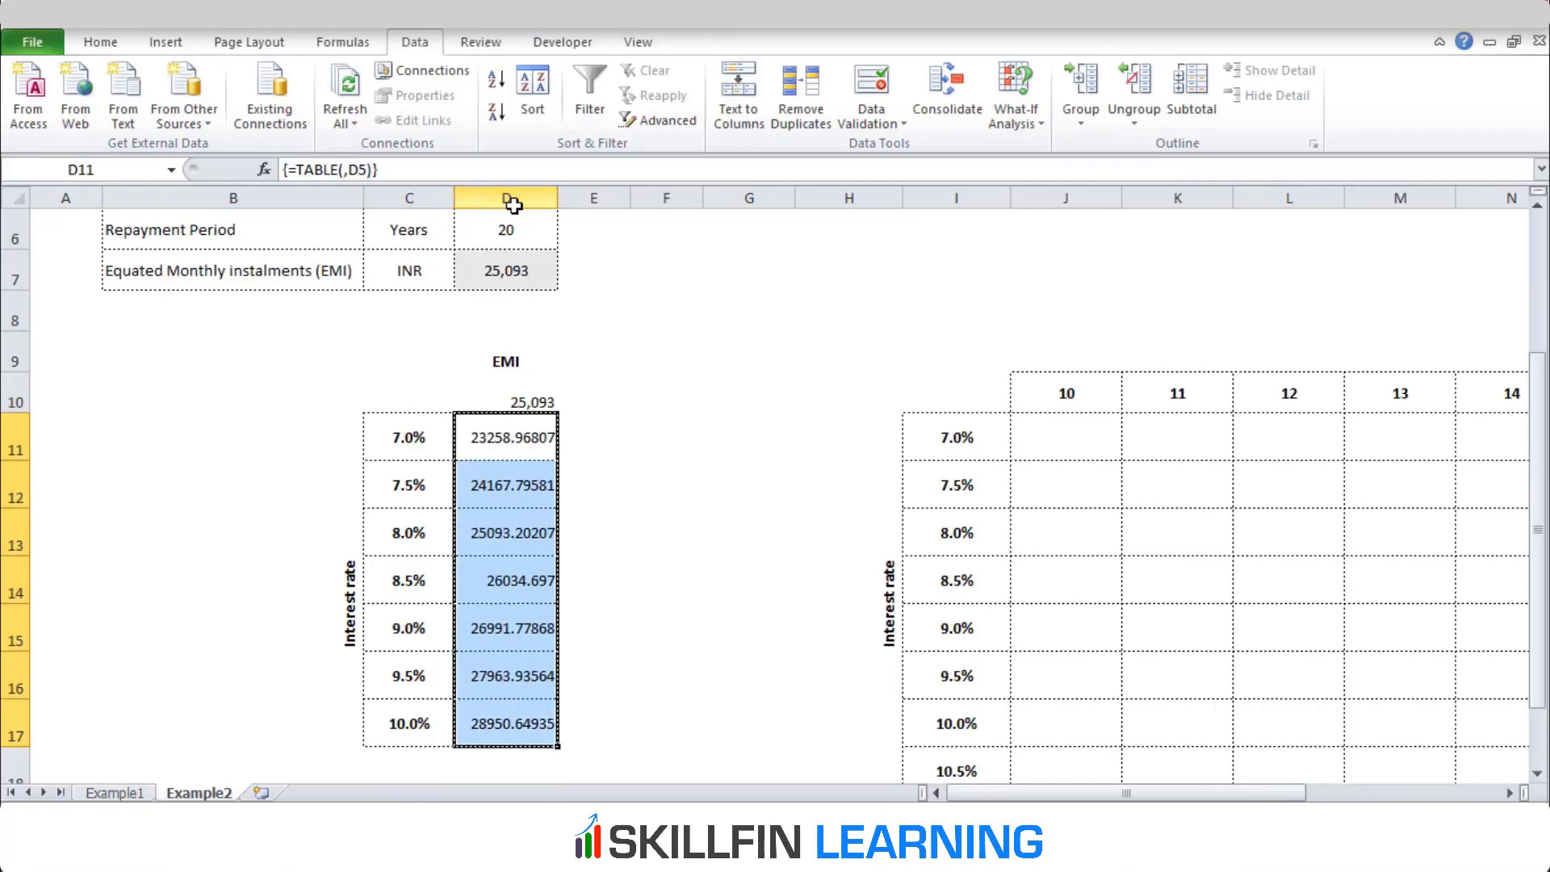
left_click(100, 41)
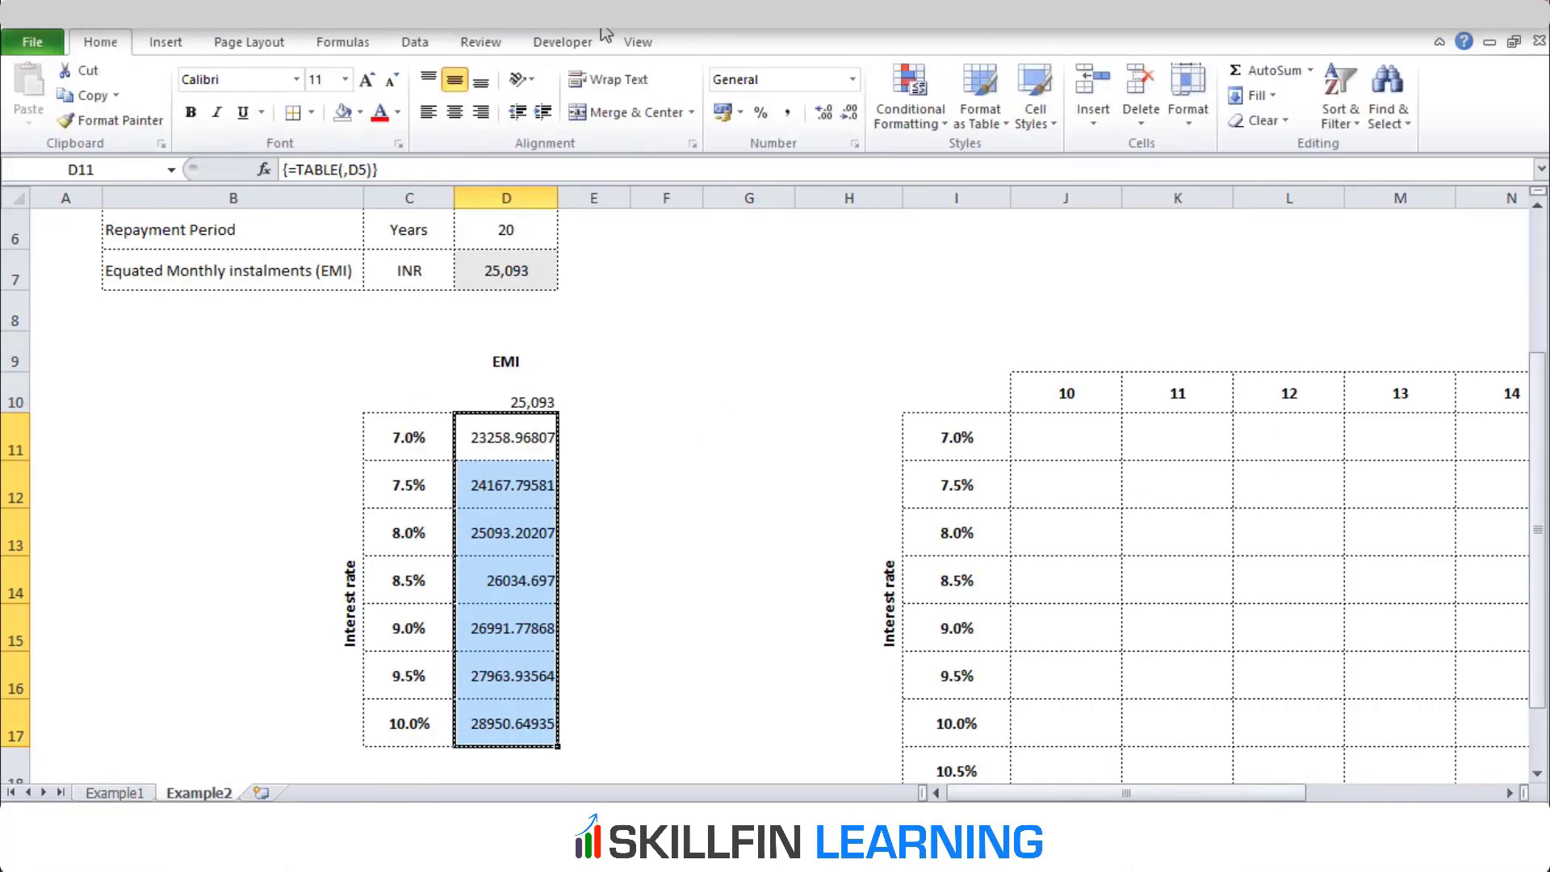
left_click(786, 114)
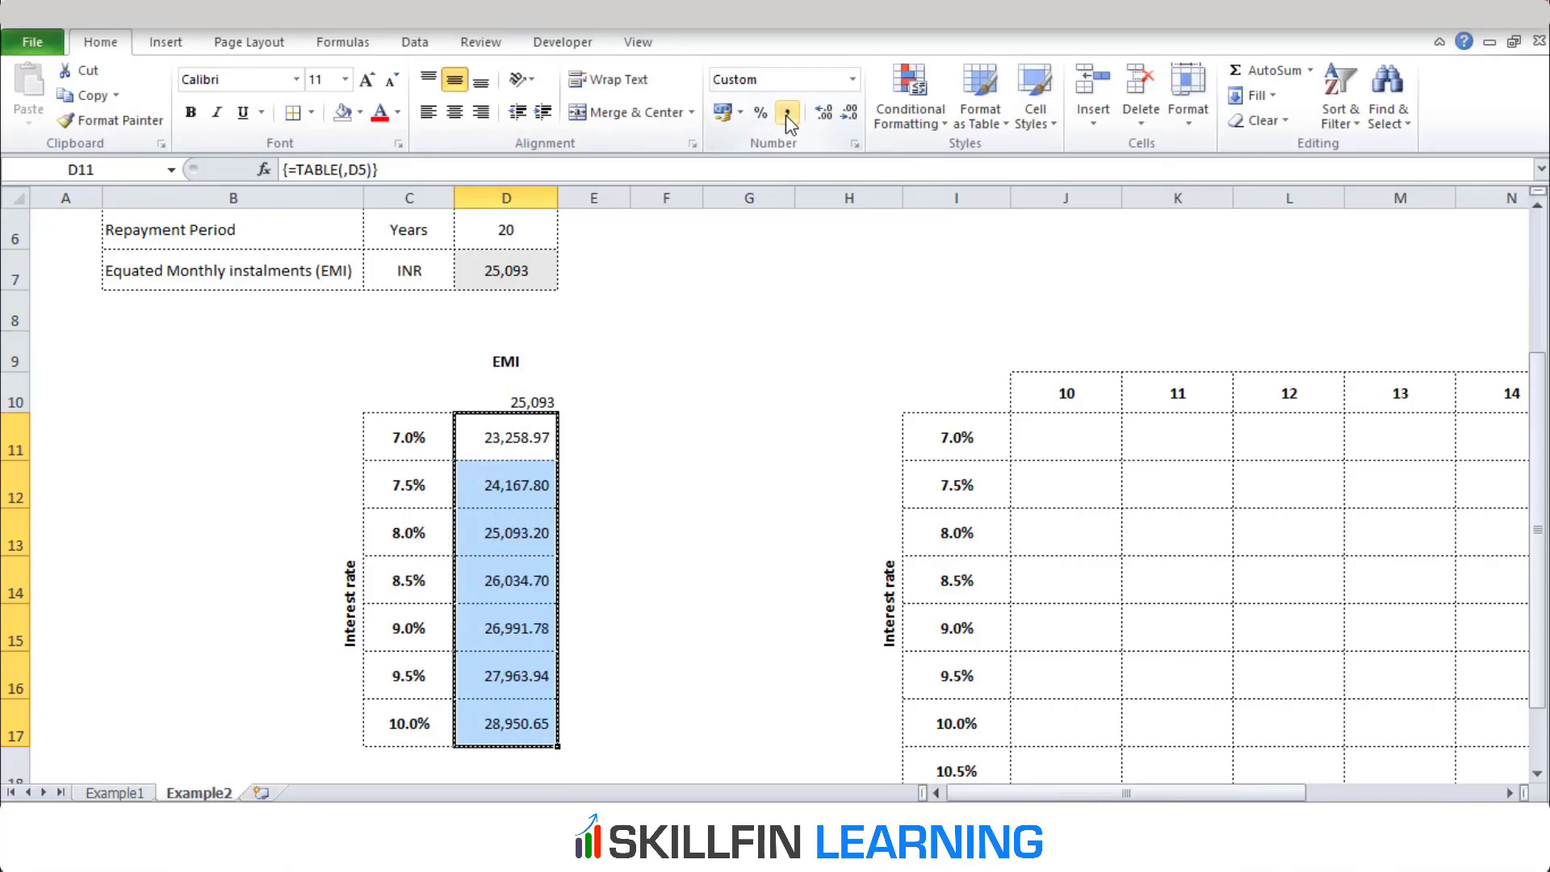
left_click(850, 114)
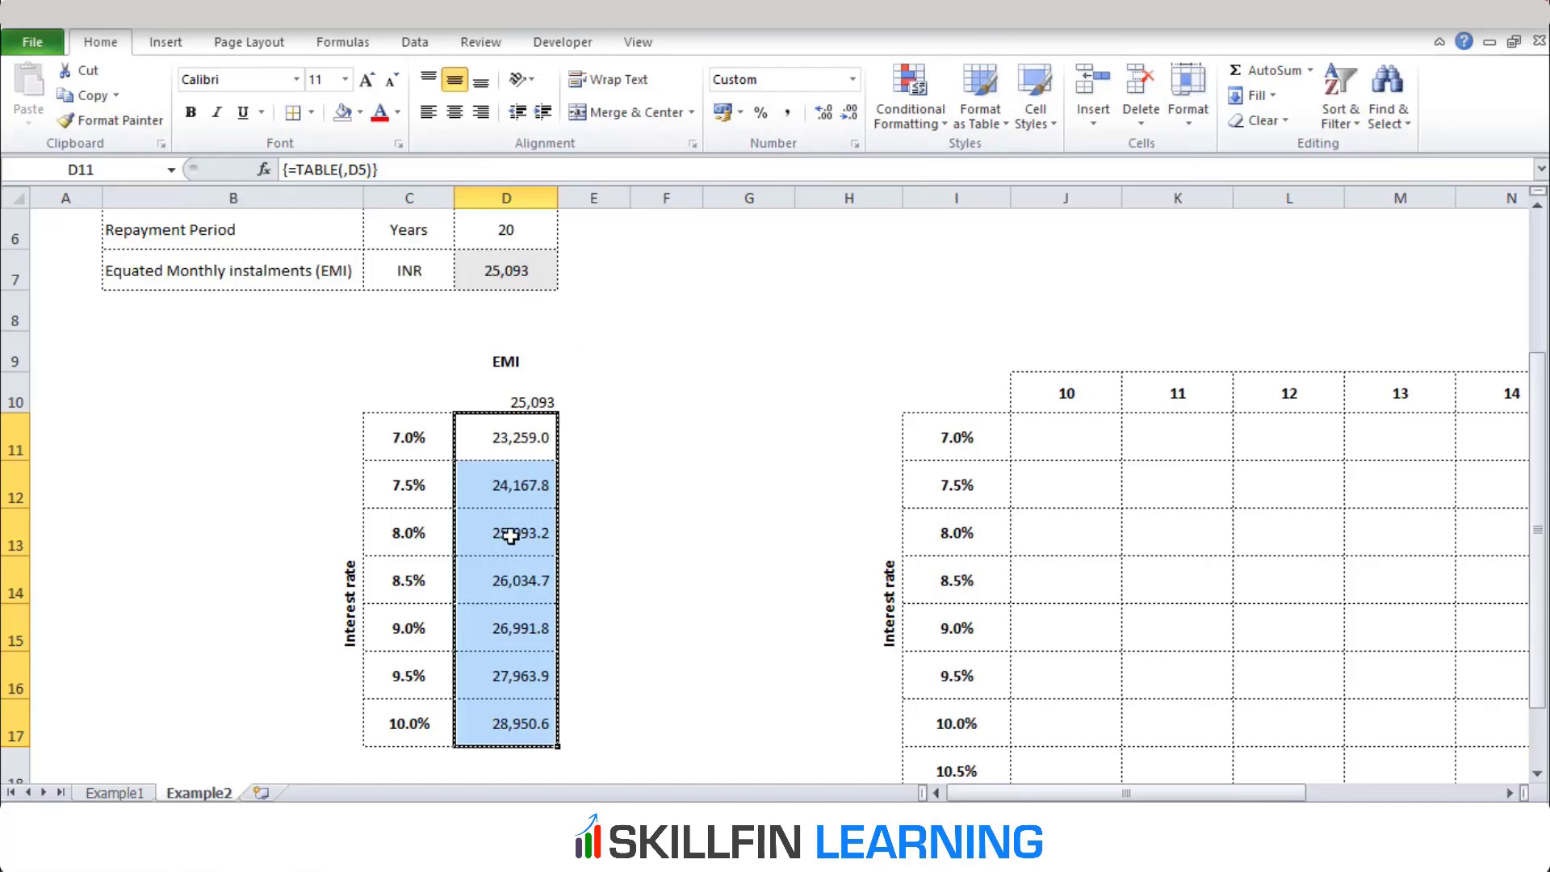
Compare the EMI results in D11:D17 across the interest rates and check the linked EMI in D10
left_click(511, 535)
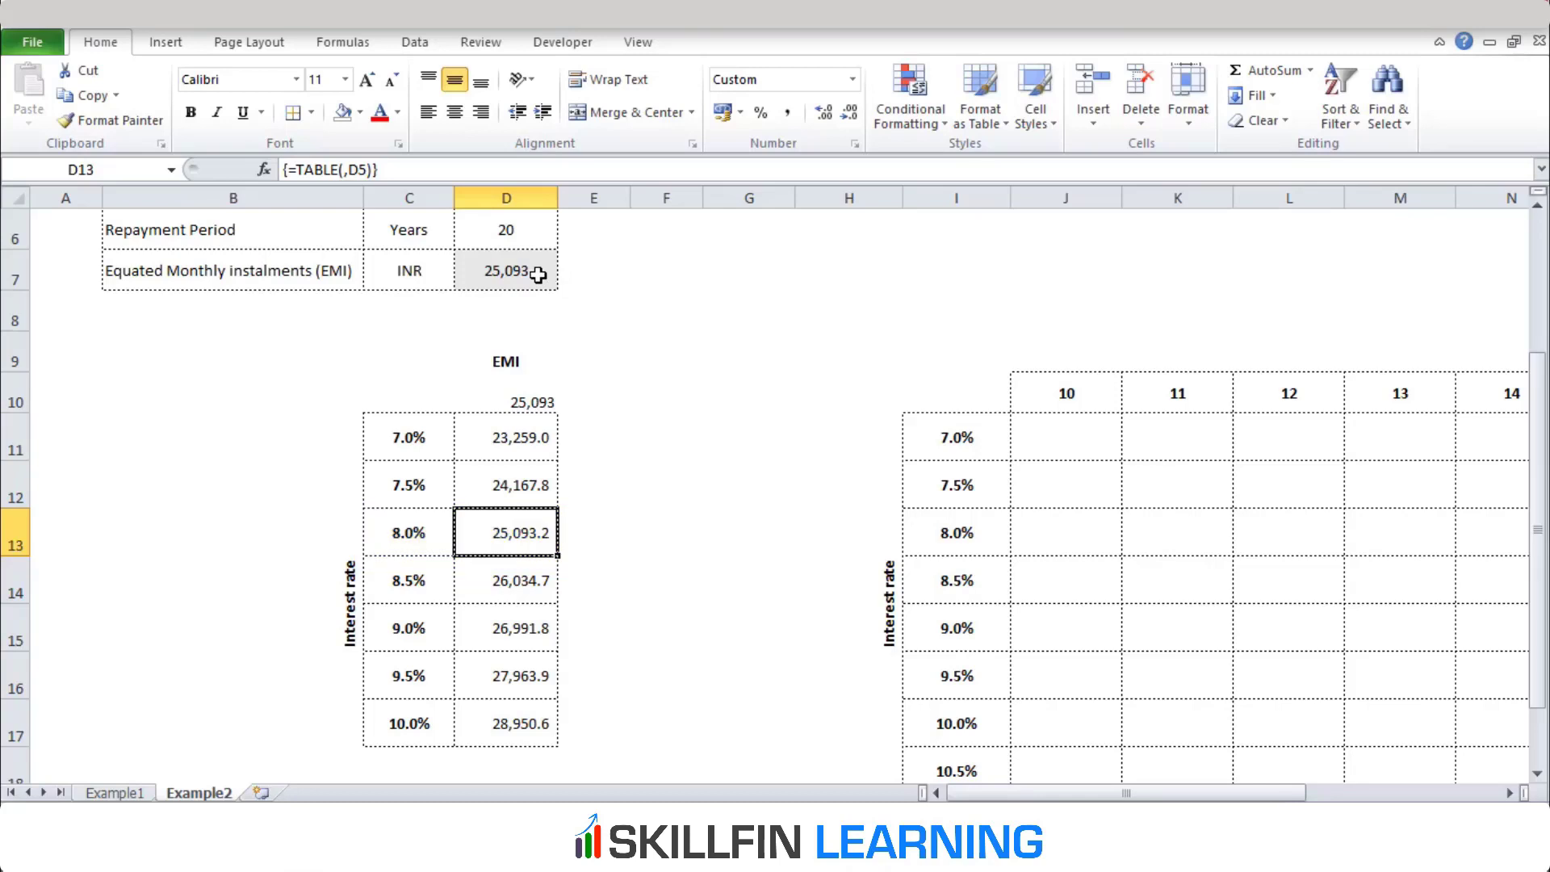
left_click(513, 442)
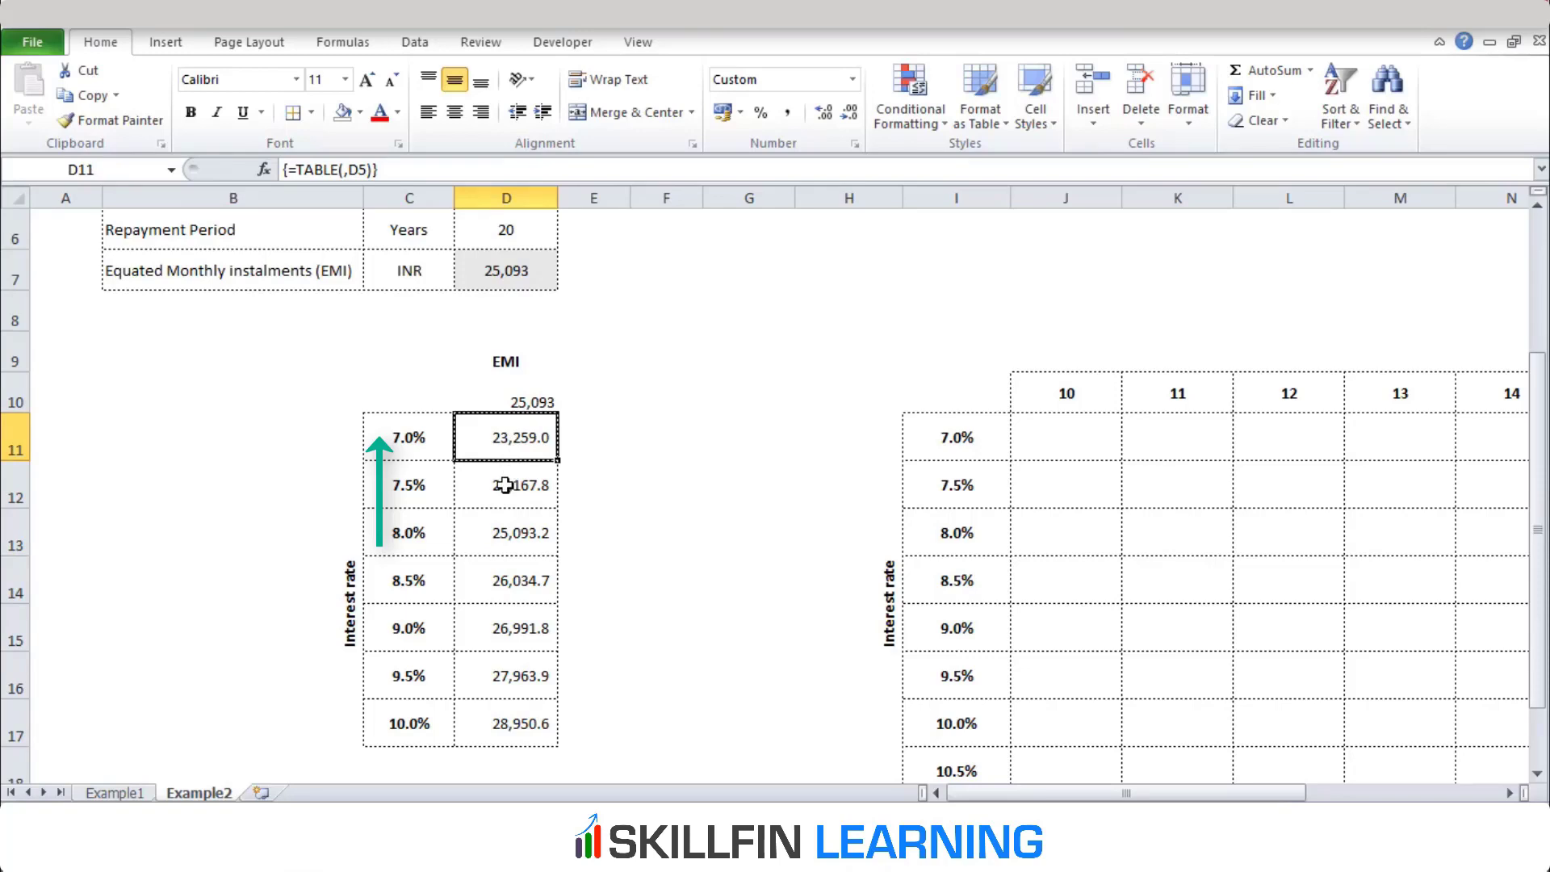
left_click(495, 569)
key("Down")
key("Down")
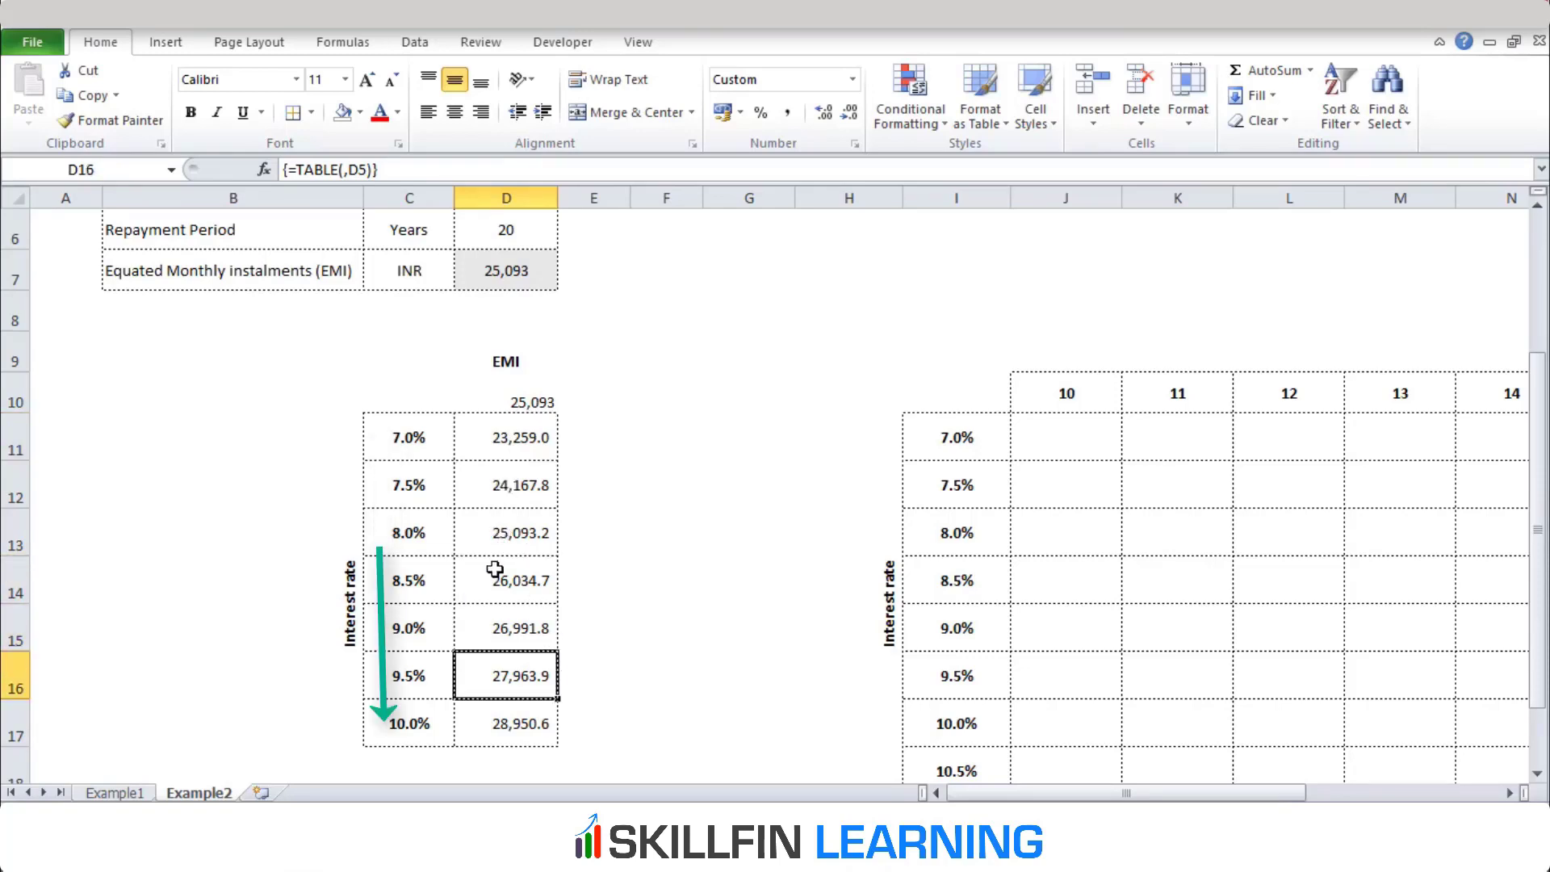
key("Down")
key("Up")
key("Up")
key("Up")
key("Up")
key("Up")
key("Up")
key("Up")
key("Up")
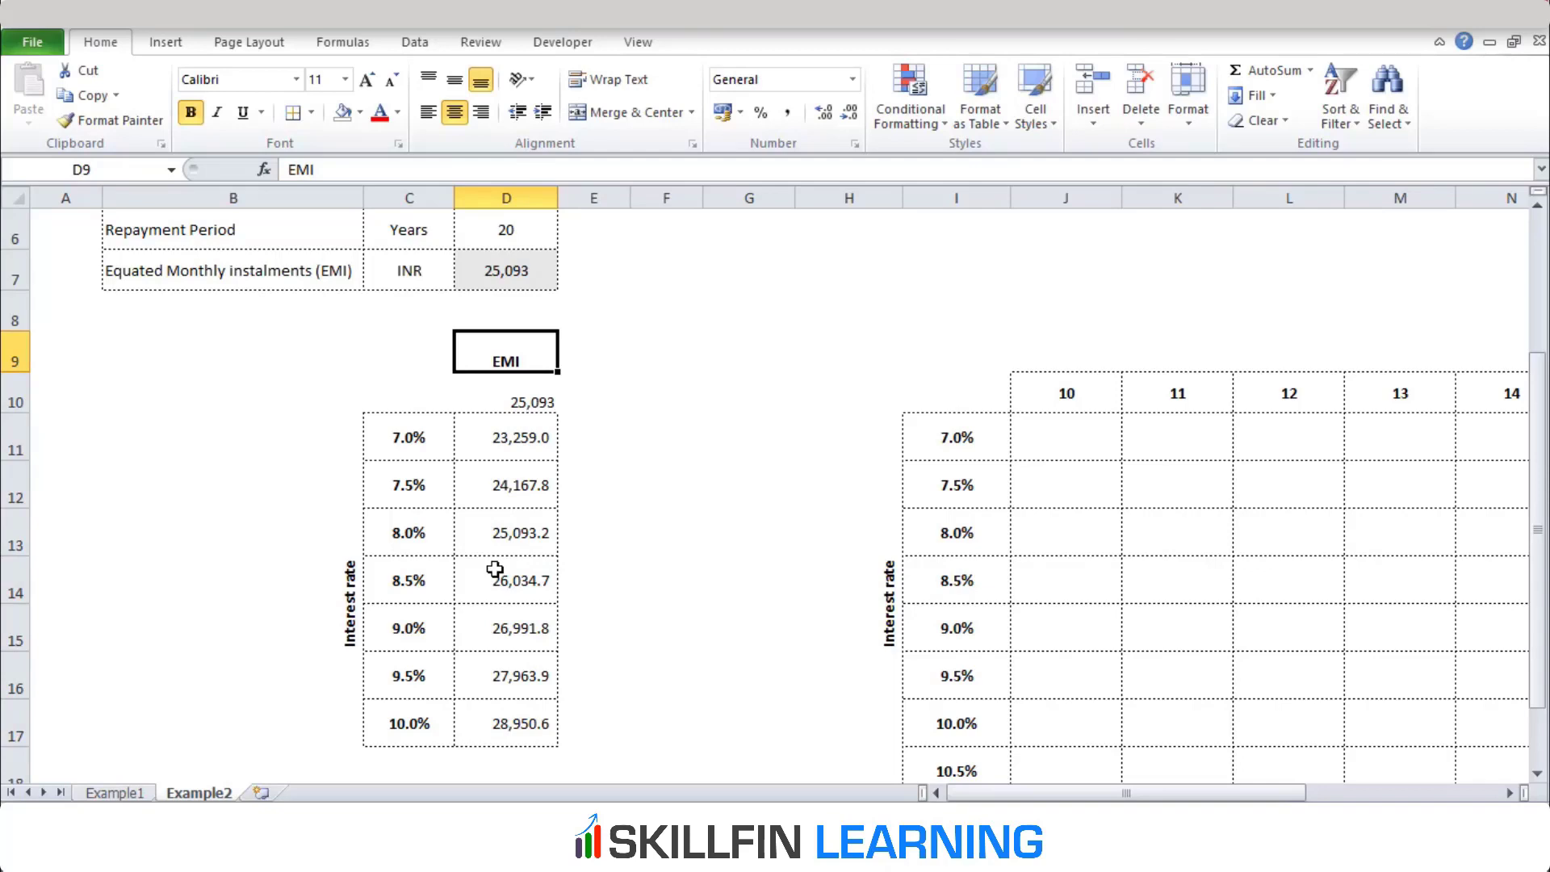
key("Down")
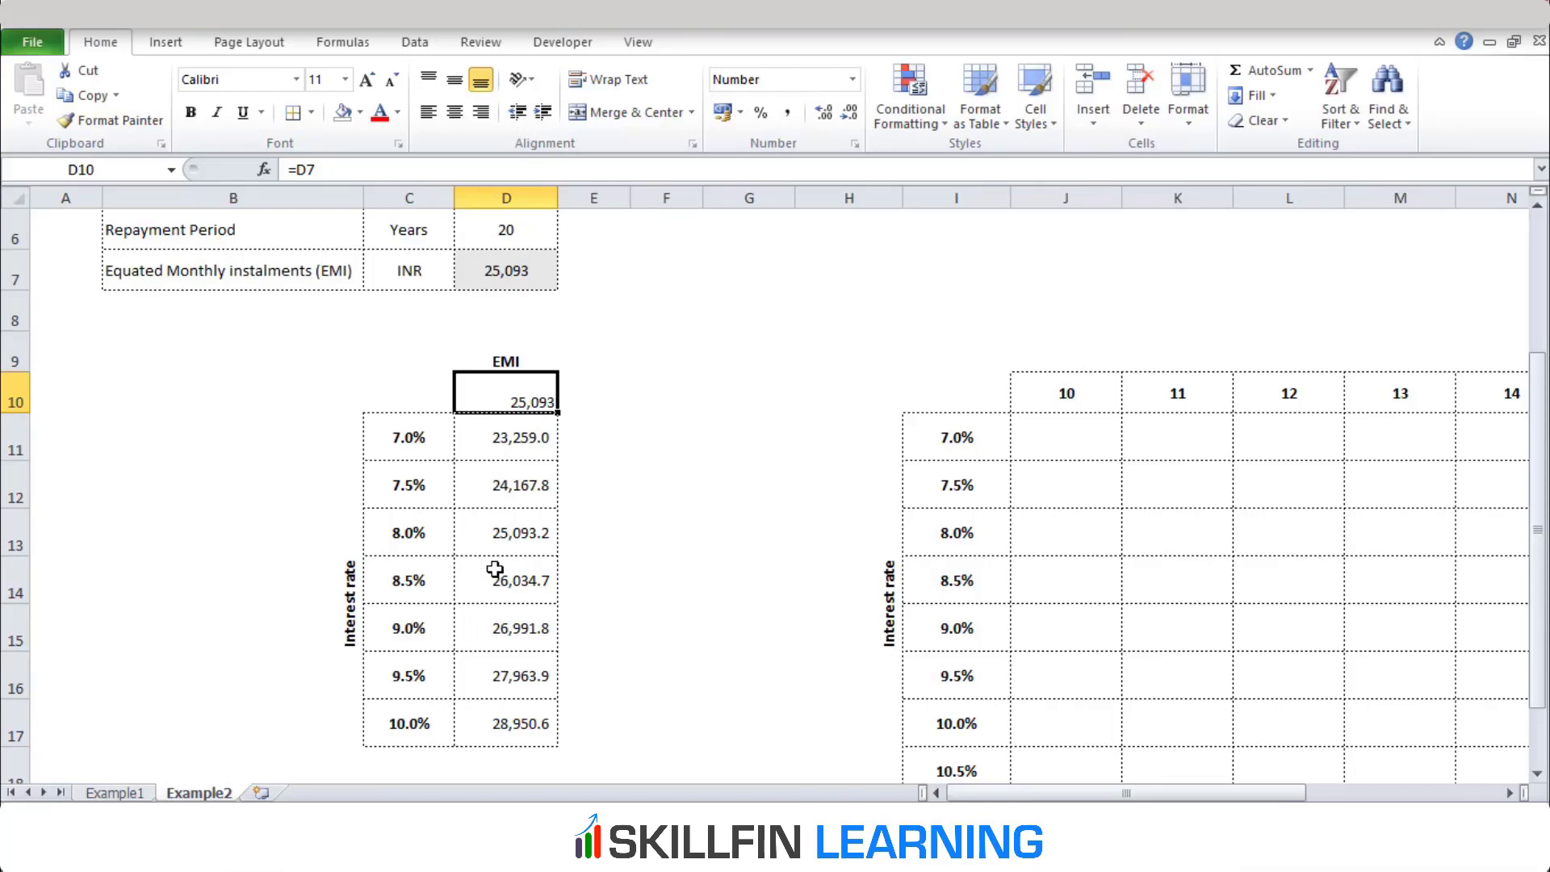
Review the loan amount, interest rate and repayment period inputs in D4:D6
key("Up")
key("Up")
key("Up")
key("Up")
key("Up")
key("Up")
key("Up")
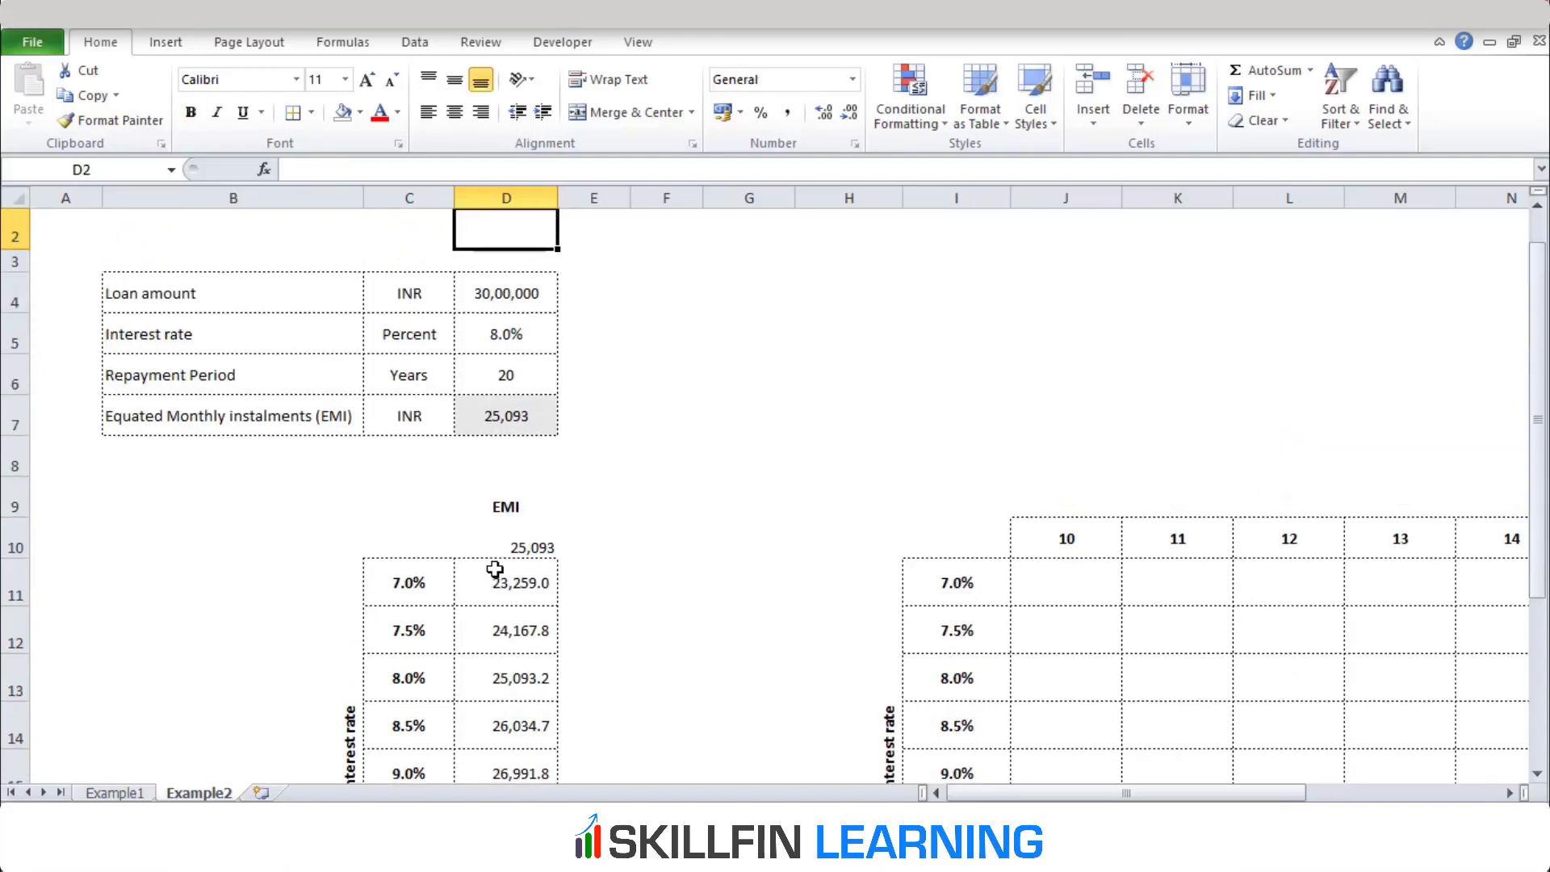
key("Down")
key("Down")
key("Down")
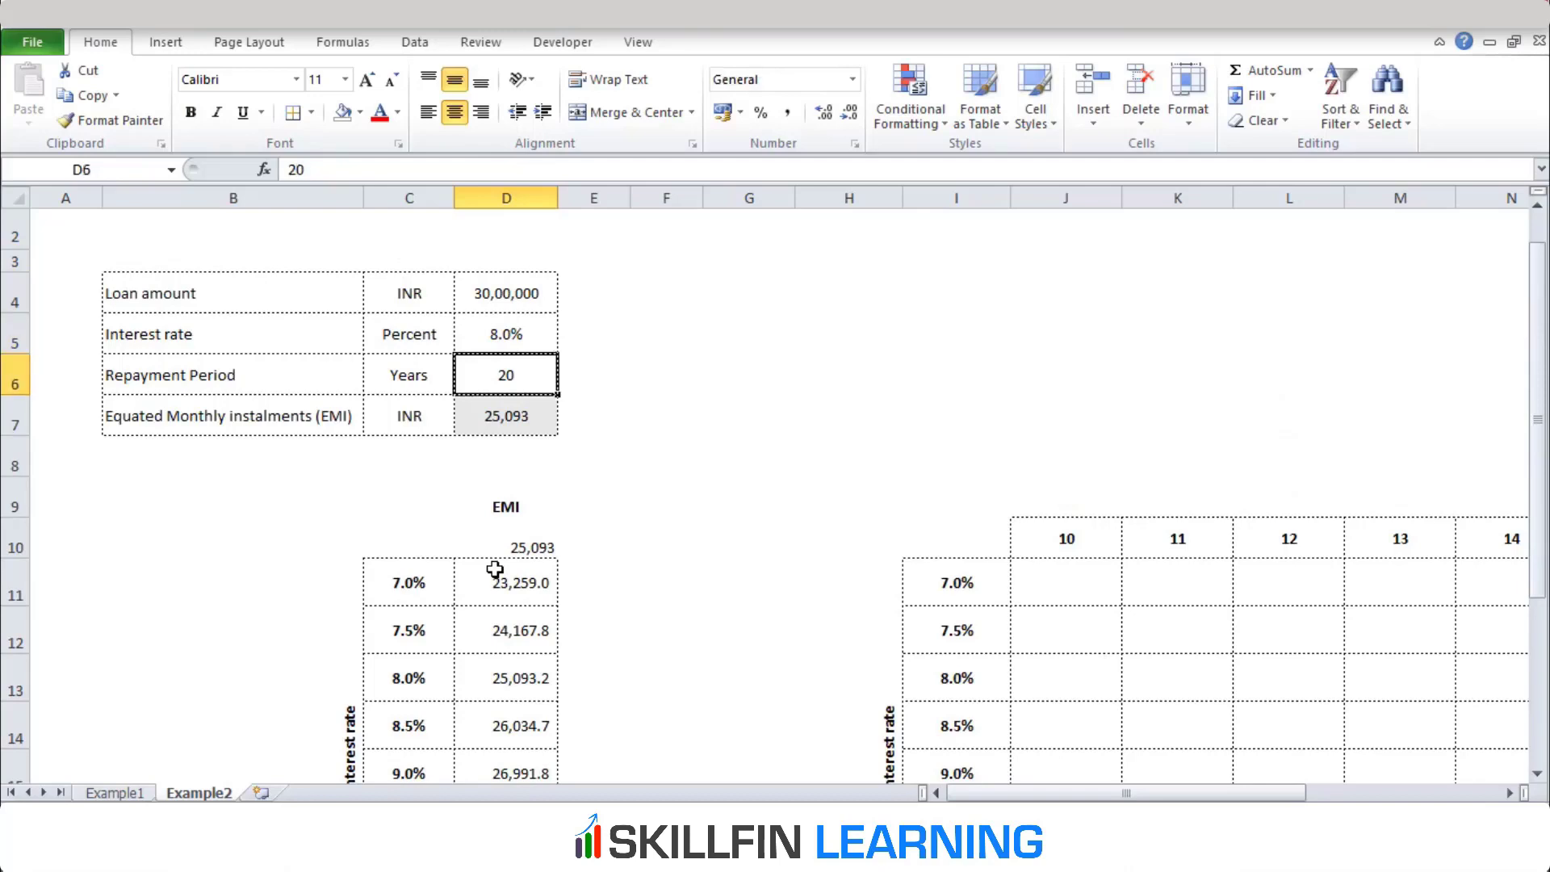
key("Up")
key("Up")
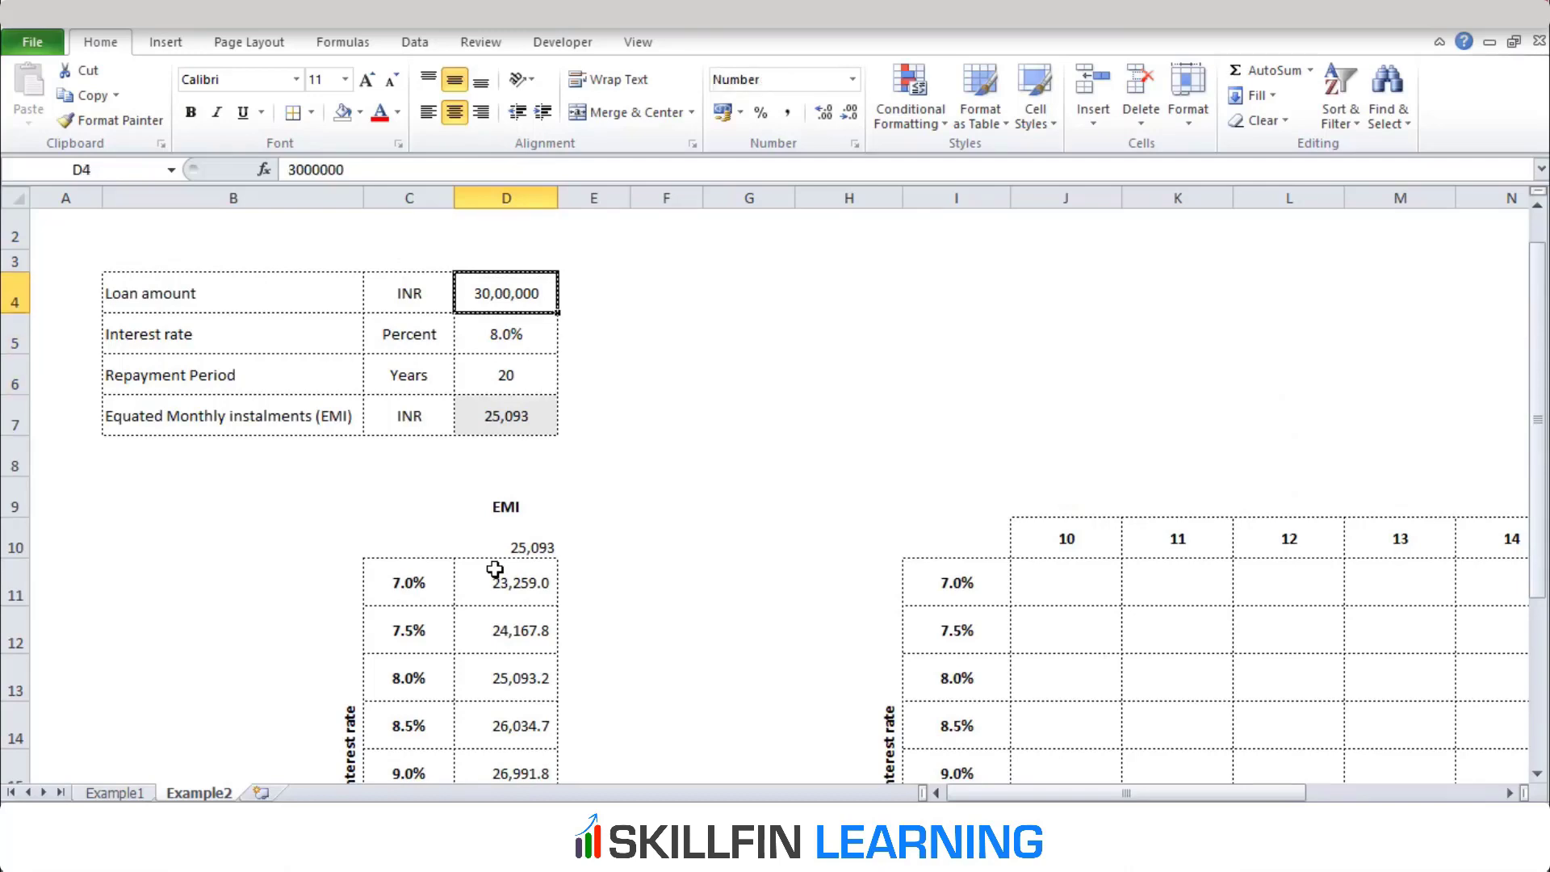
key("Down")
key("Down")
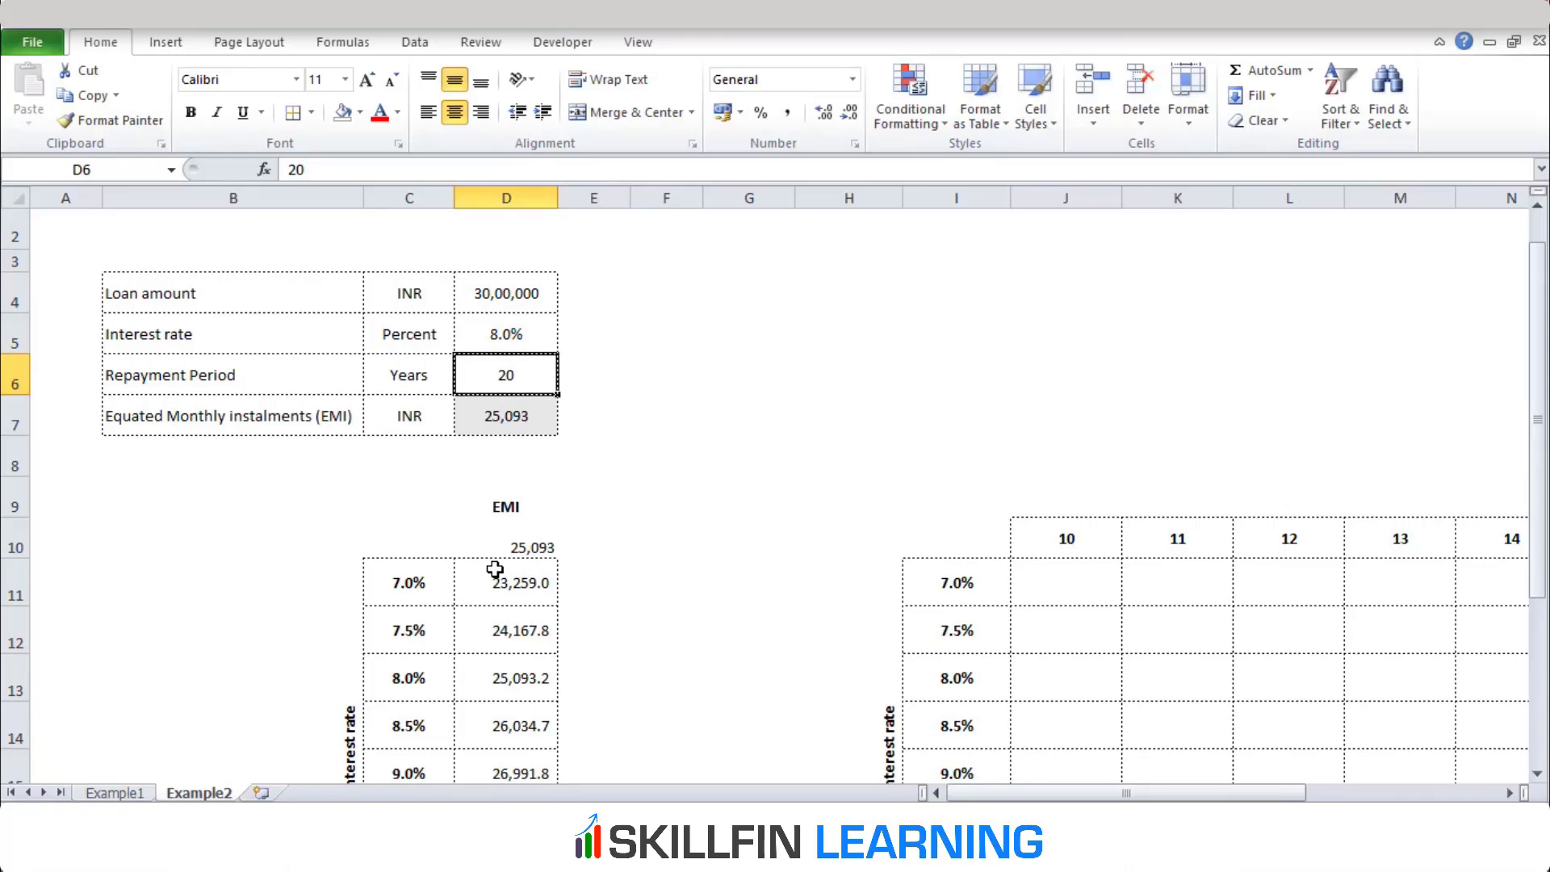
key("Up")
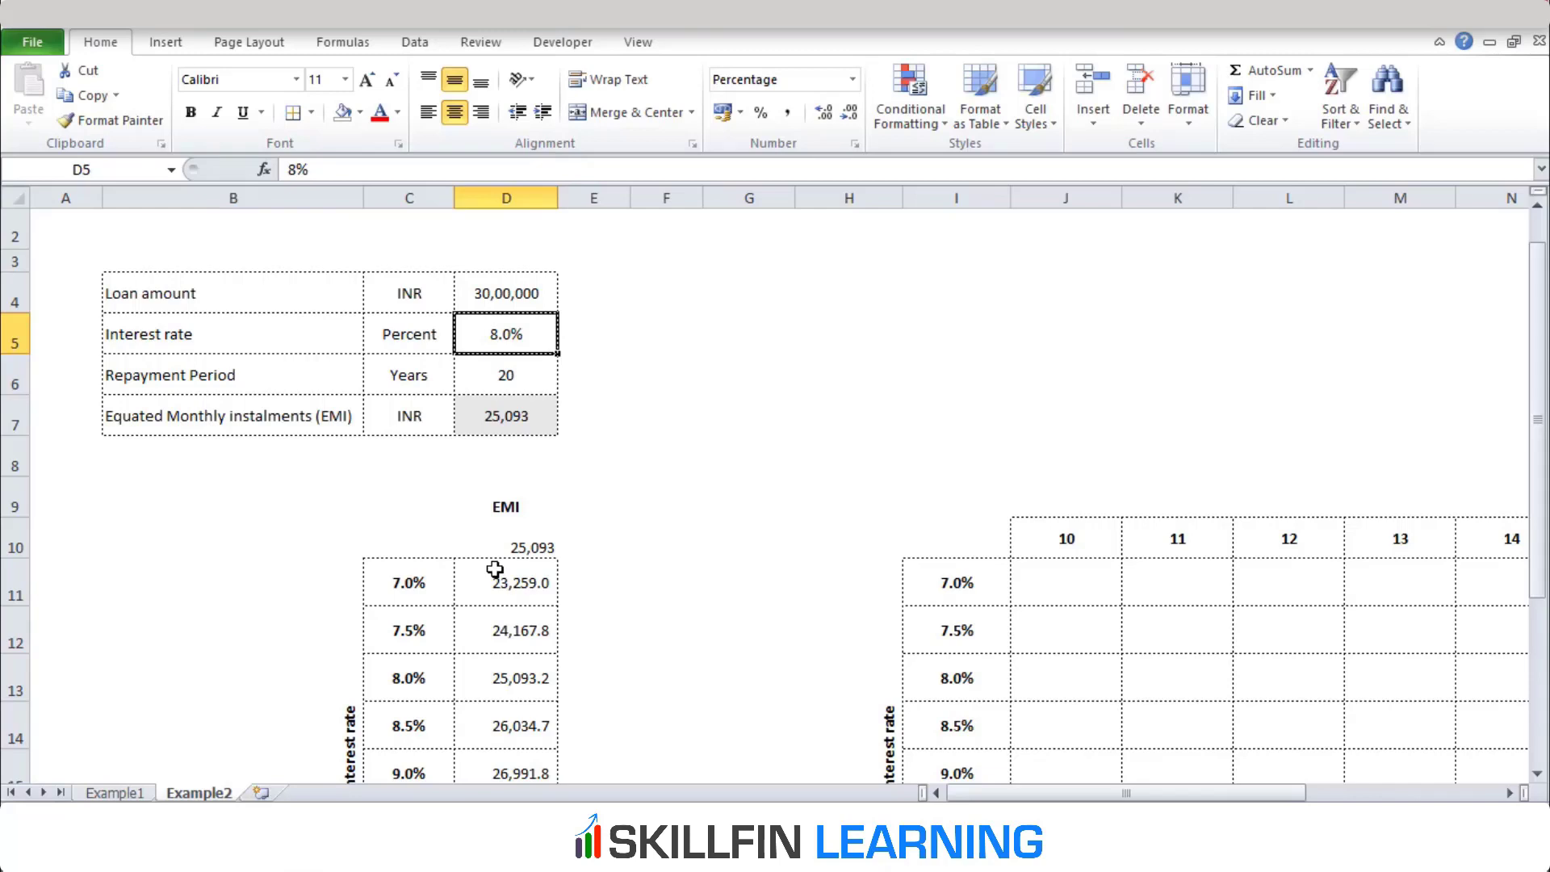
key("Down")
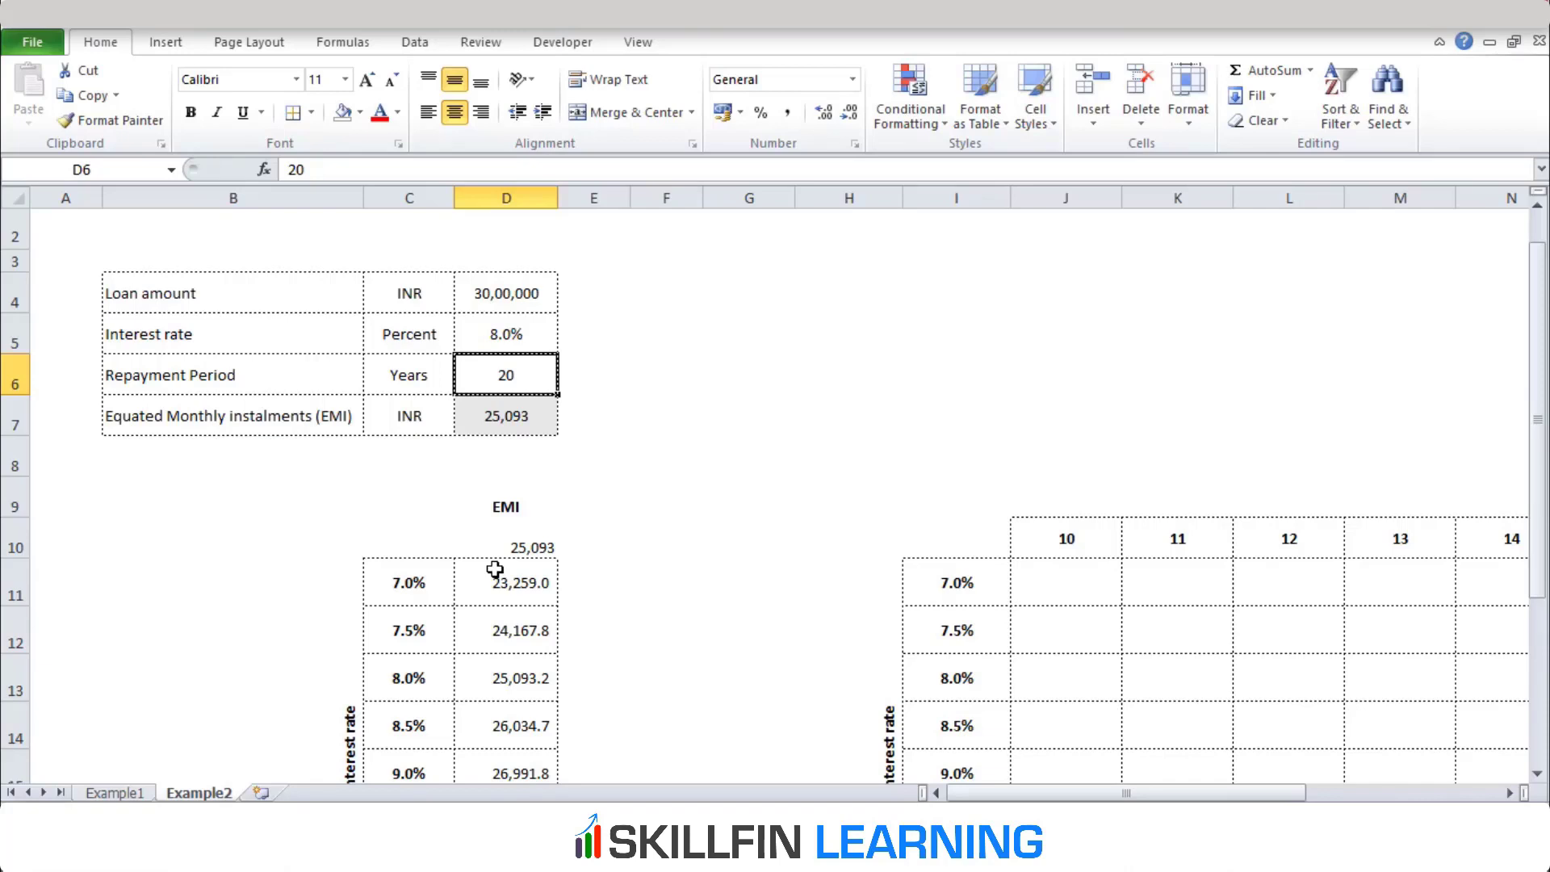
Review the tenure headings along row 10 and the interest rates down column I of the empty two-way grid
key("Right")
key("Right")
key("Right")
key("Right")
key("Right")
key("Right")
key("Right")
key("Right")
key("Right")
key("Right")
key("Right")
key("Right")
key("Right")
key("Right")
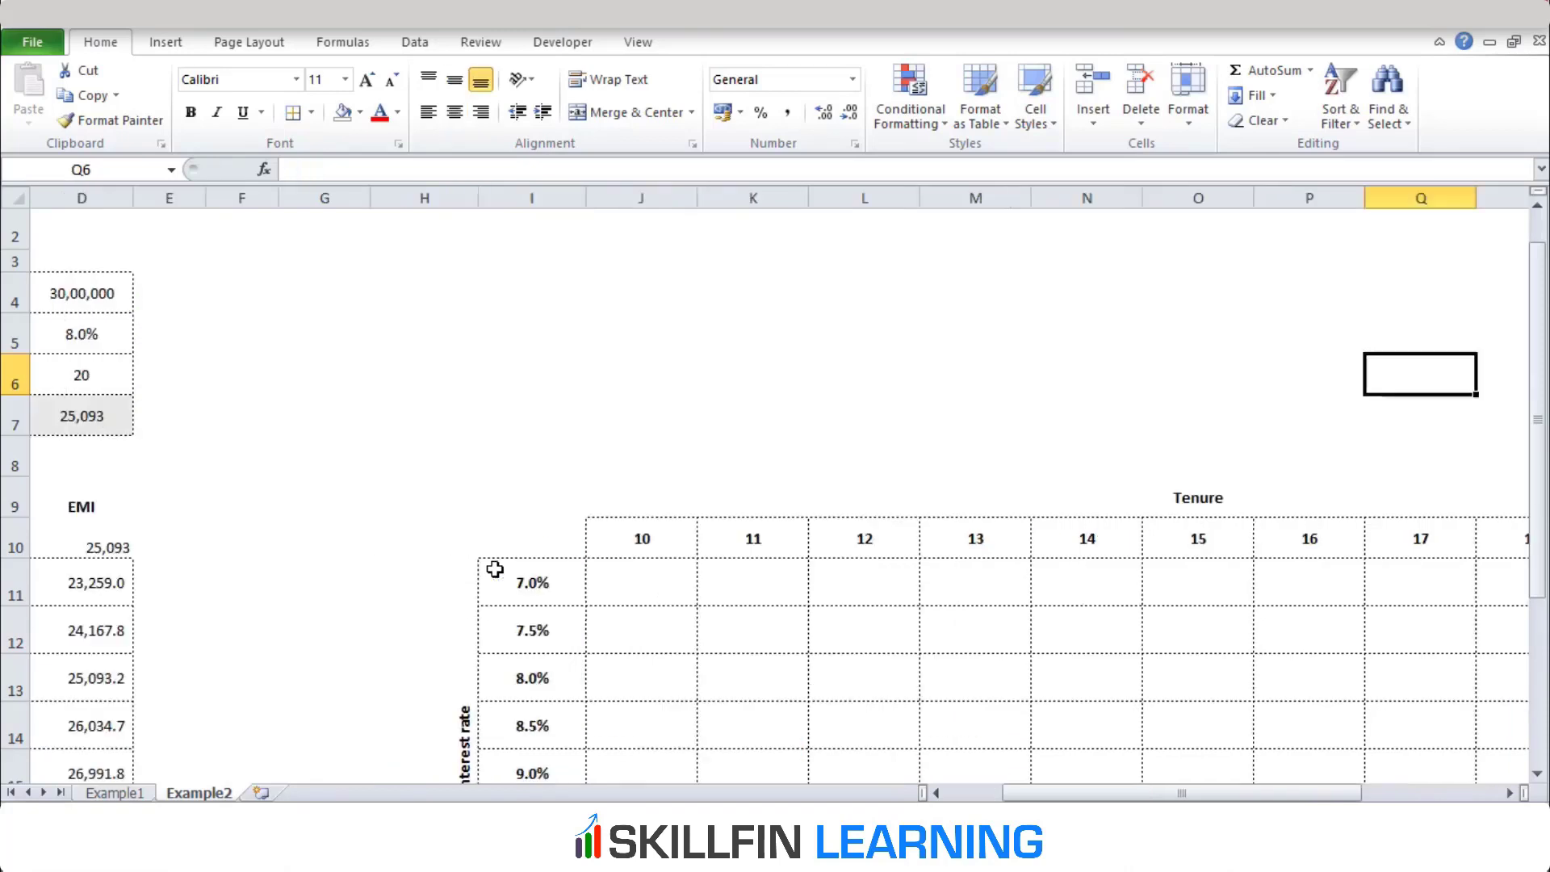
key("Down")
key("Down")
key("Down")
key("Down")
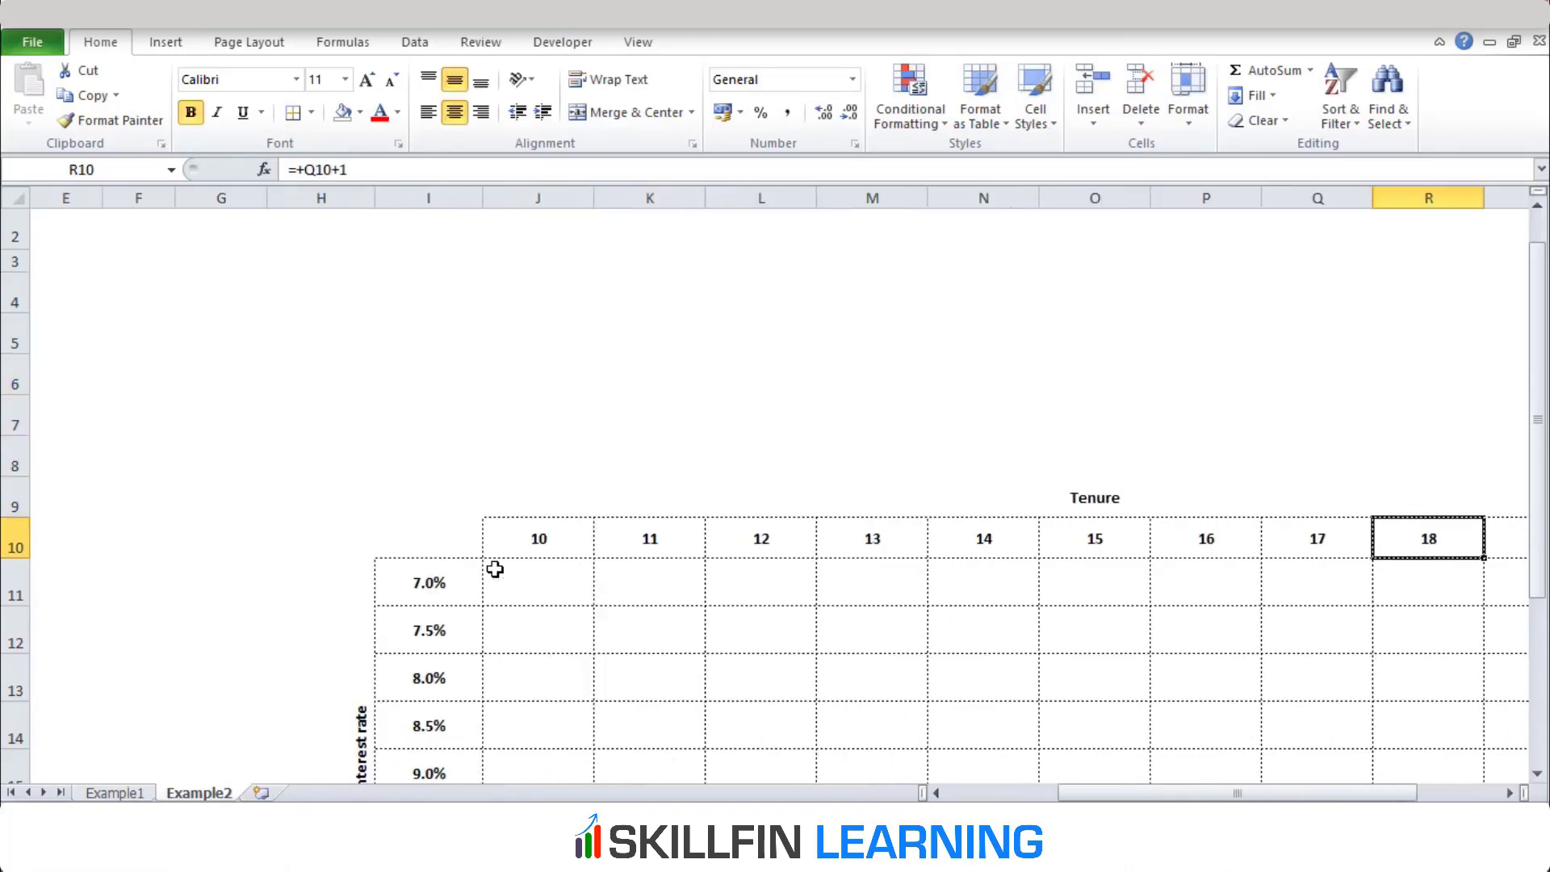
key("Left")
key("Left")
key("Left")
key("Left")
key("Left")
key("Left")
key("Left")
key("Left")
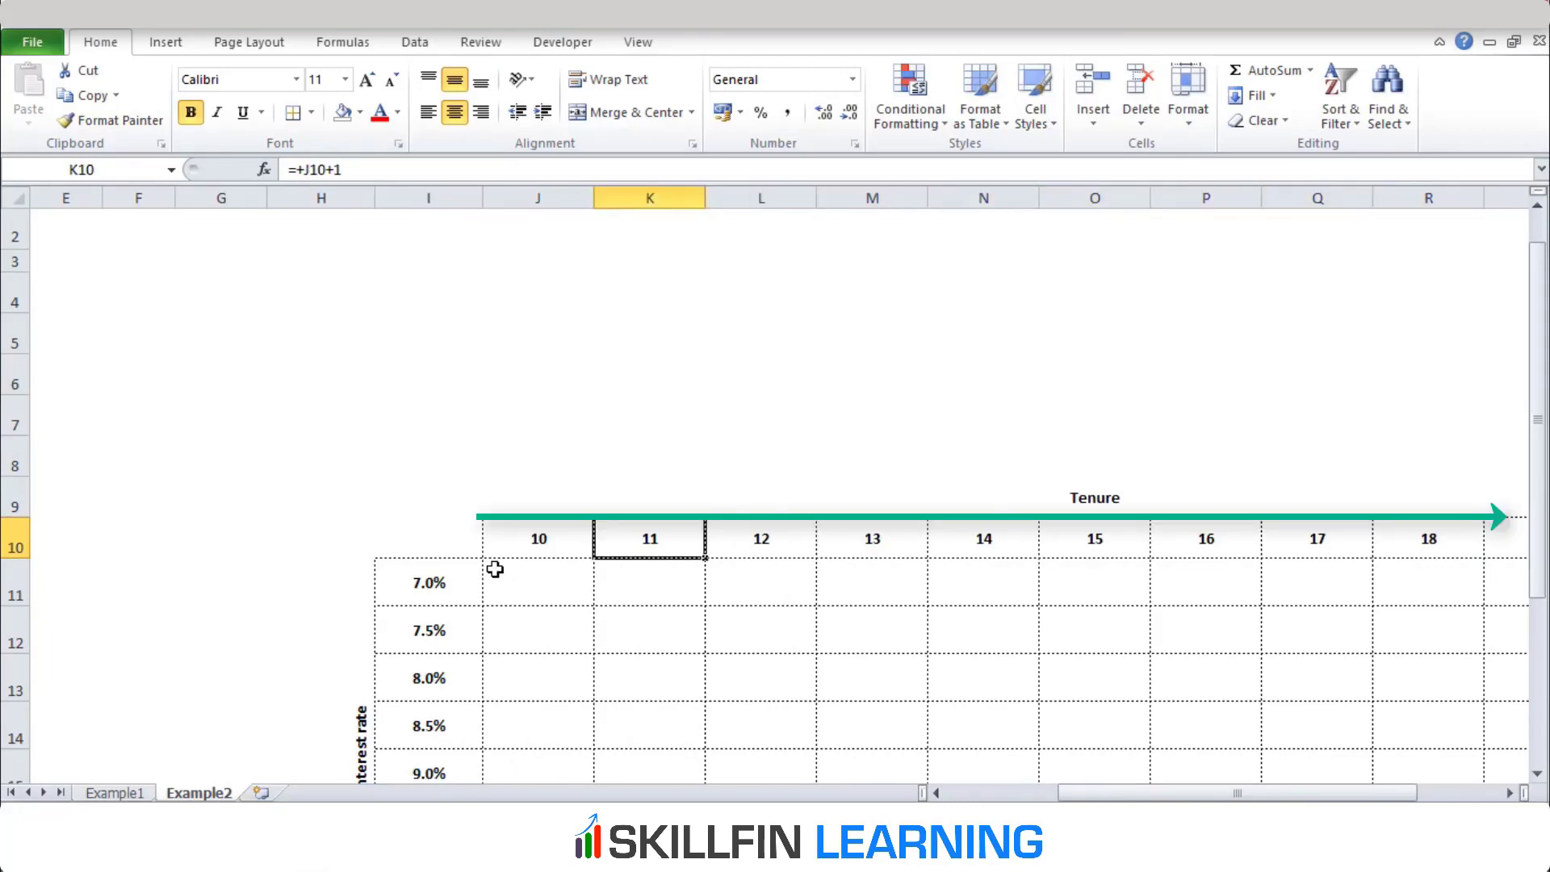
key("Right")
key("Right")
key("Right")
key("Right")
key("Right")
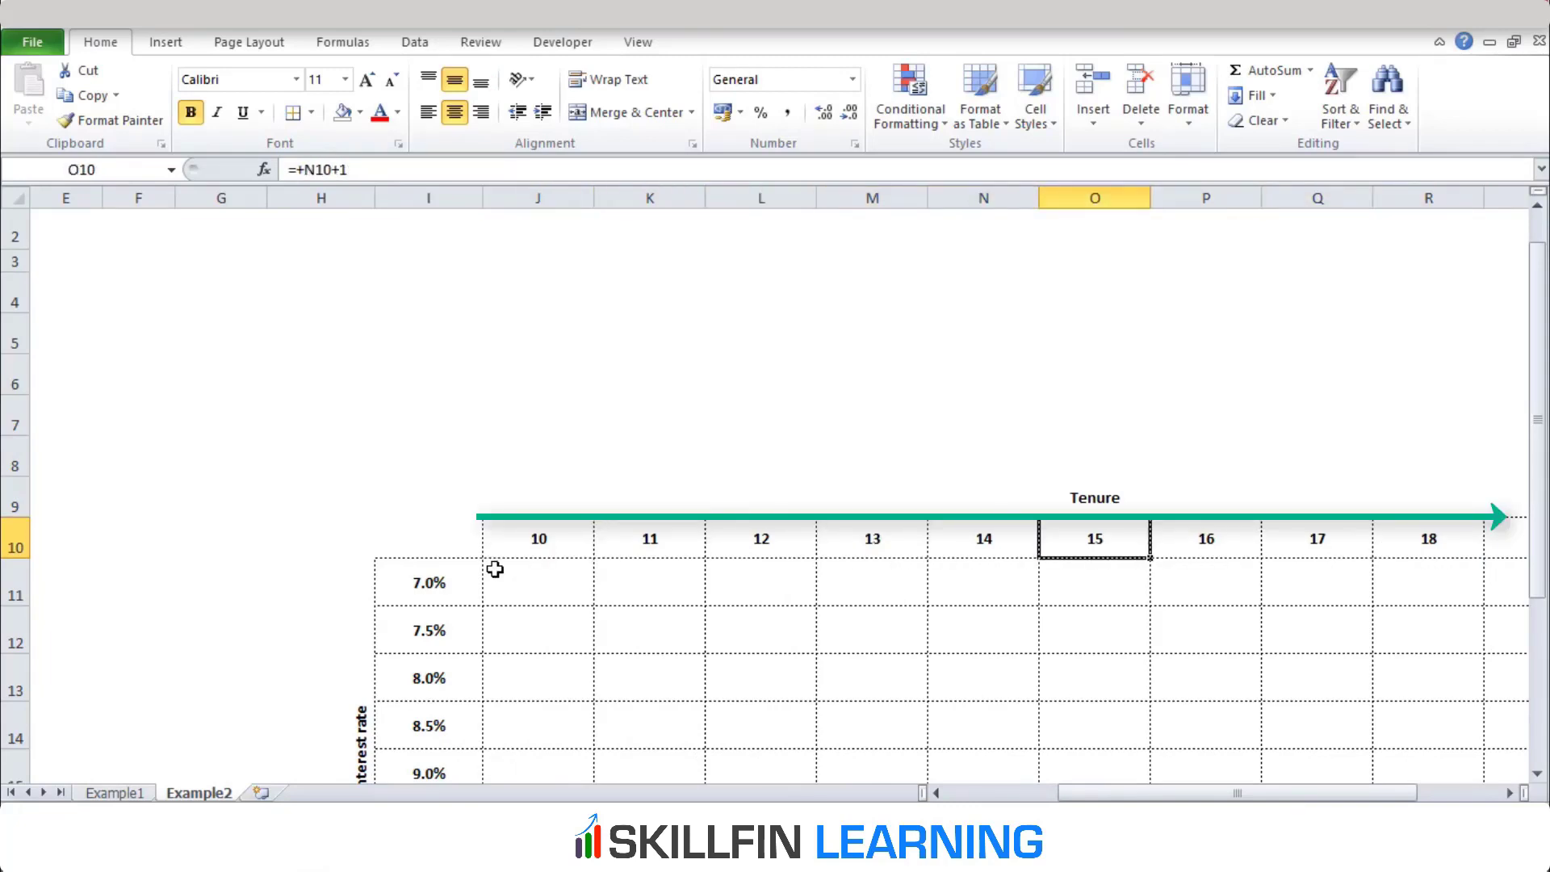
key("Right")
key("Left")
key("Left")
key("Left")
key("Left")
key("Left")
key("Left")
key("Left")
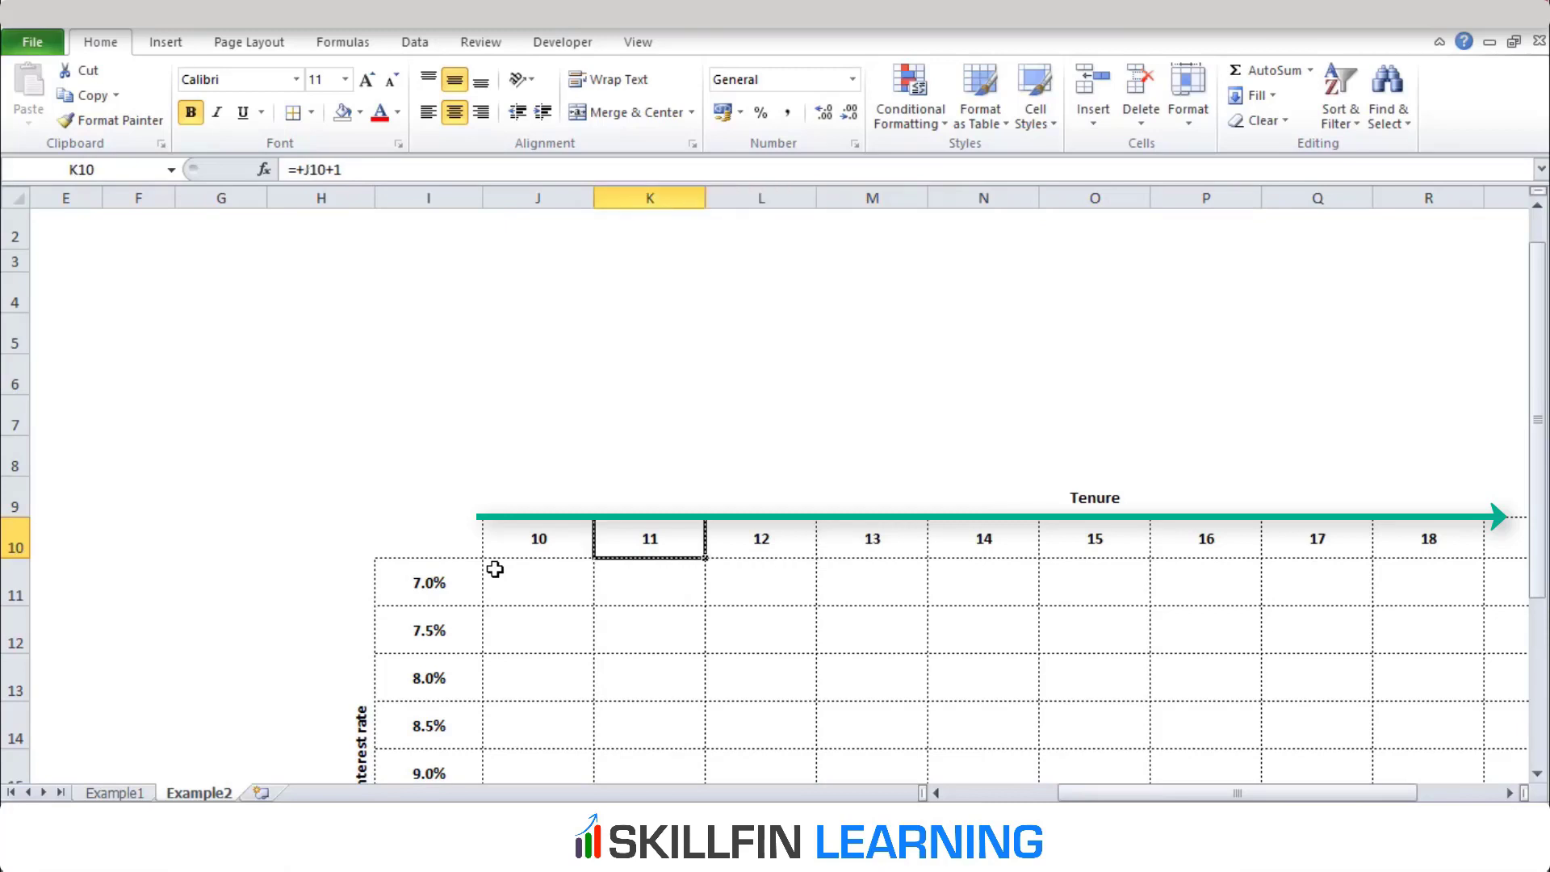
key("Down")
key("Down")
key("Down")
key("Down")
key("Down")
key("Down")
key("Down")
key("Down")
key("Down")
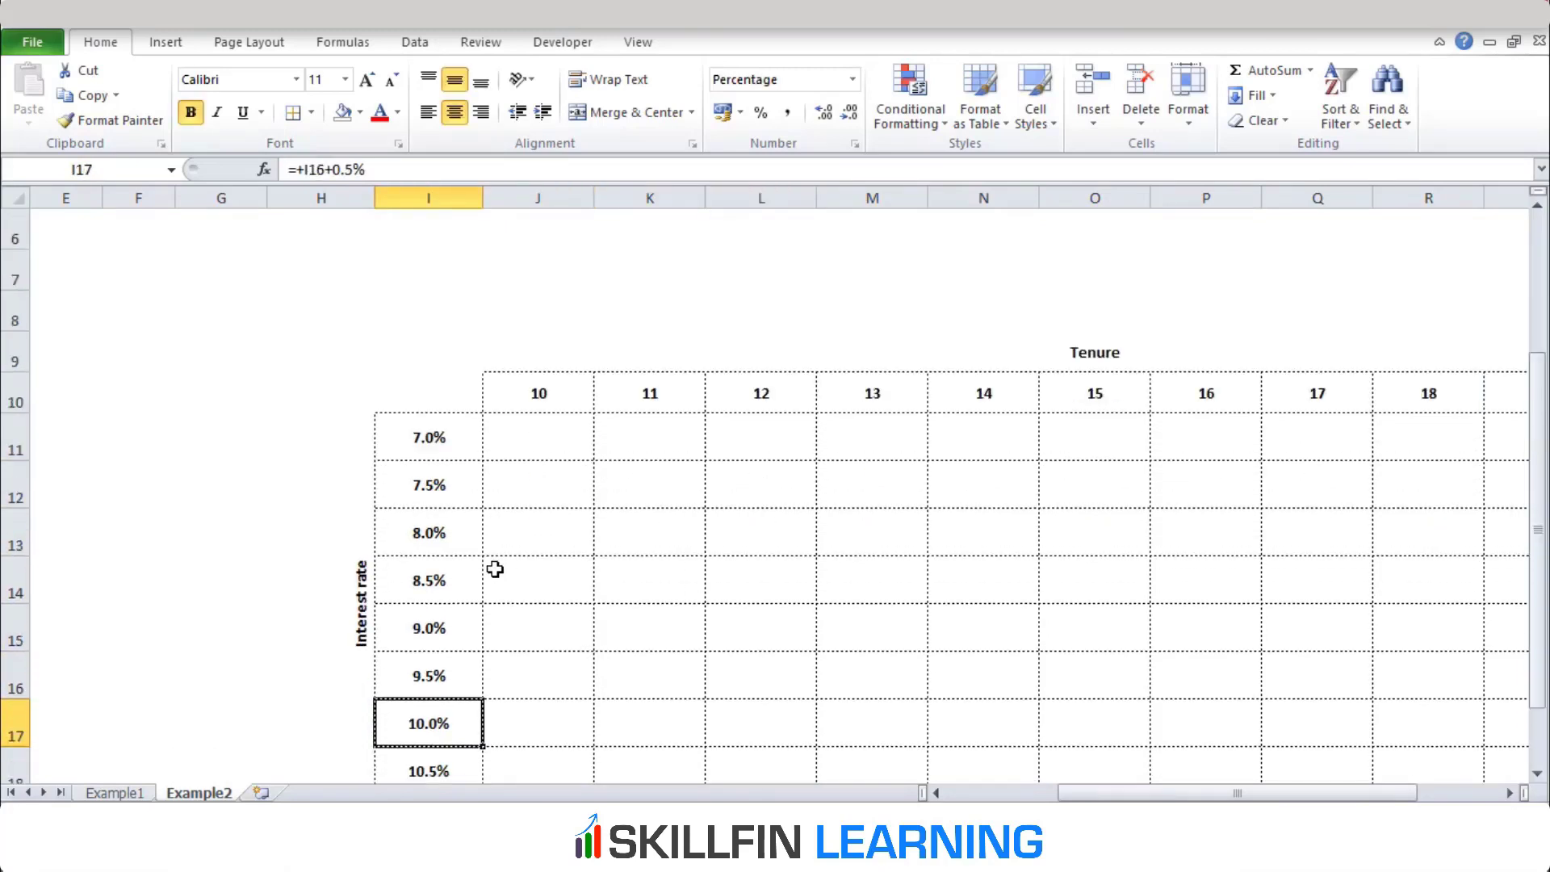
Link corner cell I10 of the two-way grid to the calculated EMI with the formula =D7
key("Up")
key("Up")
key("Up")
key("Up")
key("Up")
key("Up")
key("Up")
key("Up")
key("Up")
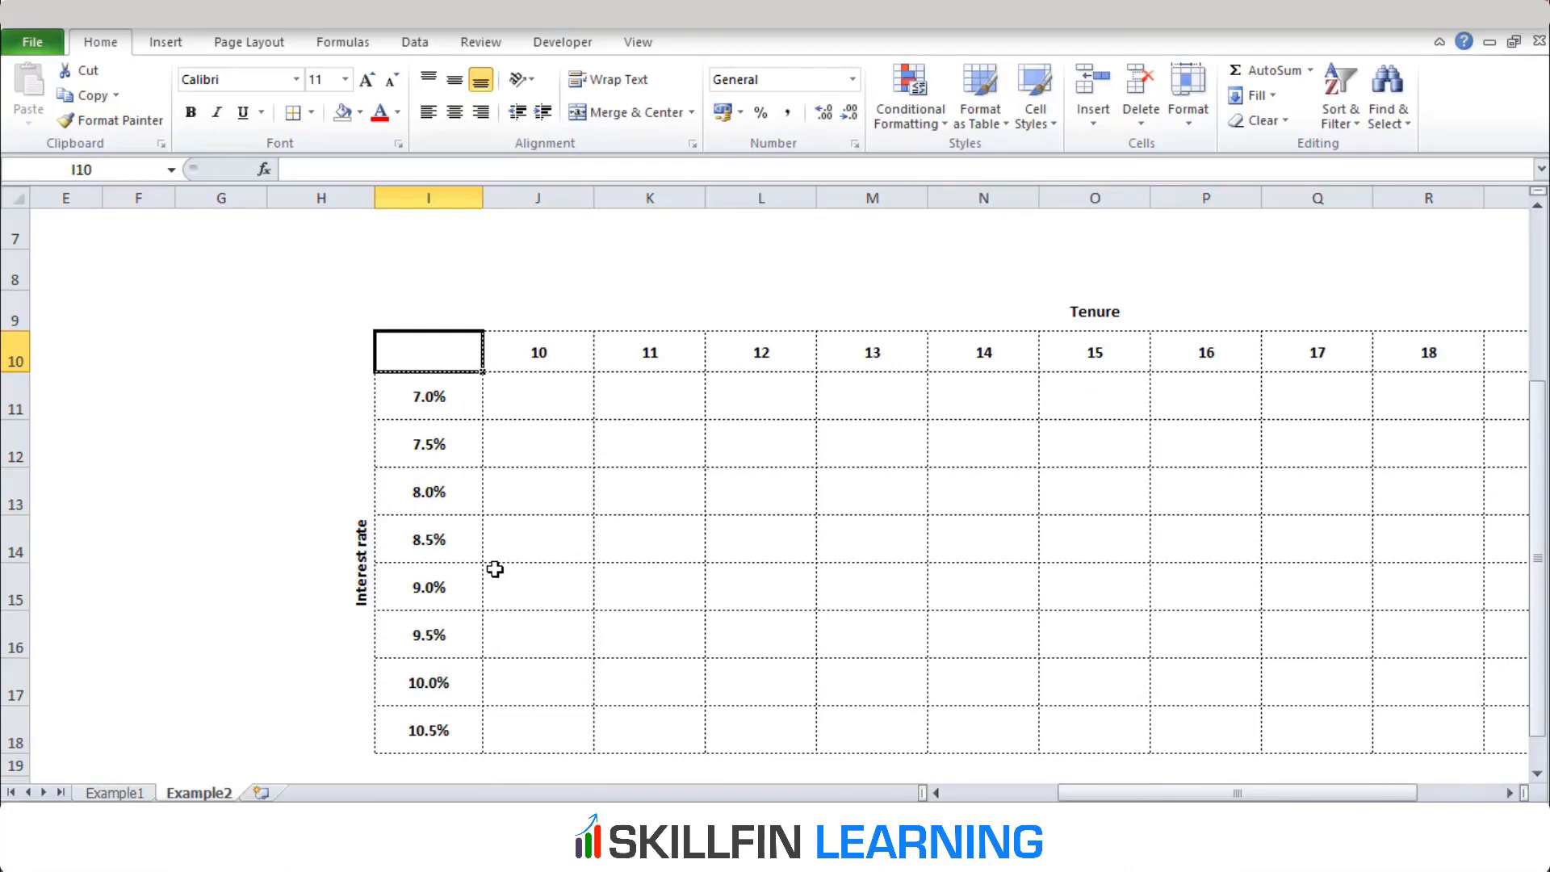
type("=")
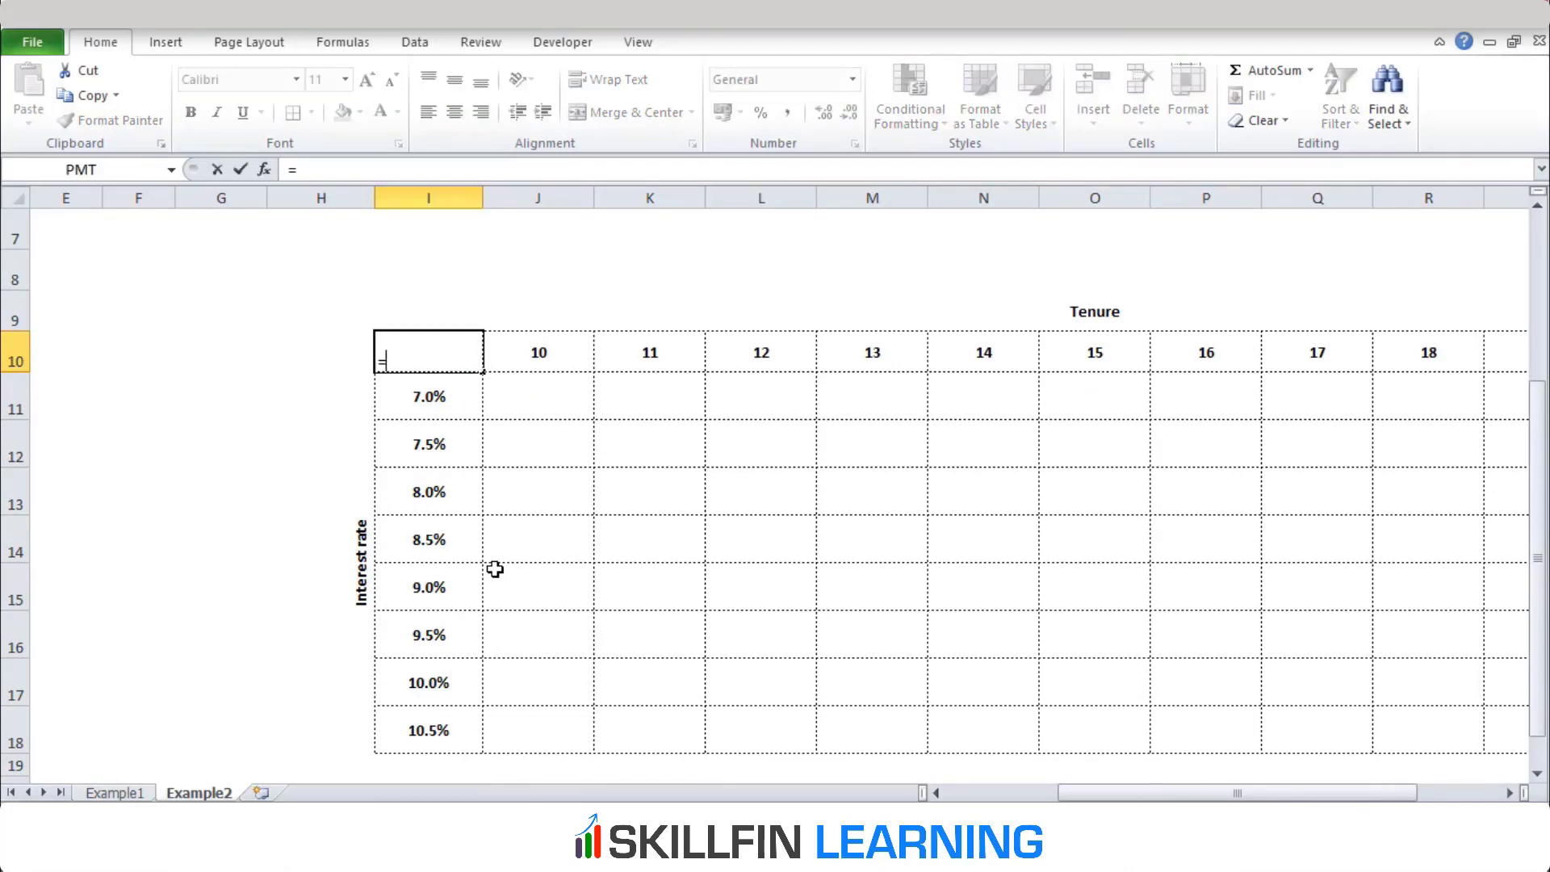
key("Left")
key("Left")
key("Left")
key("Left")
key("Left")
key("Left")
key("Left")
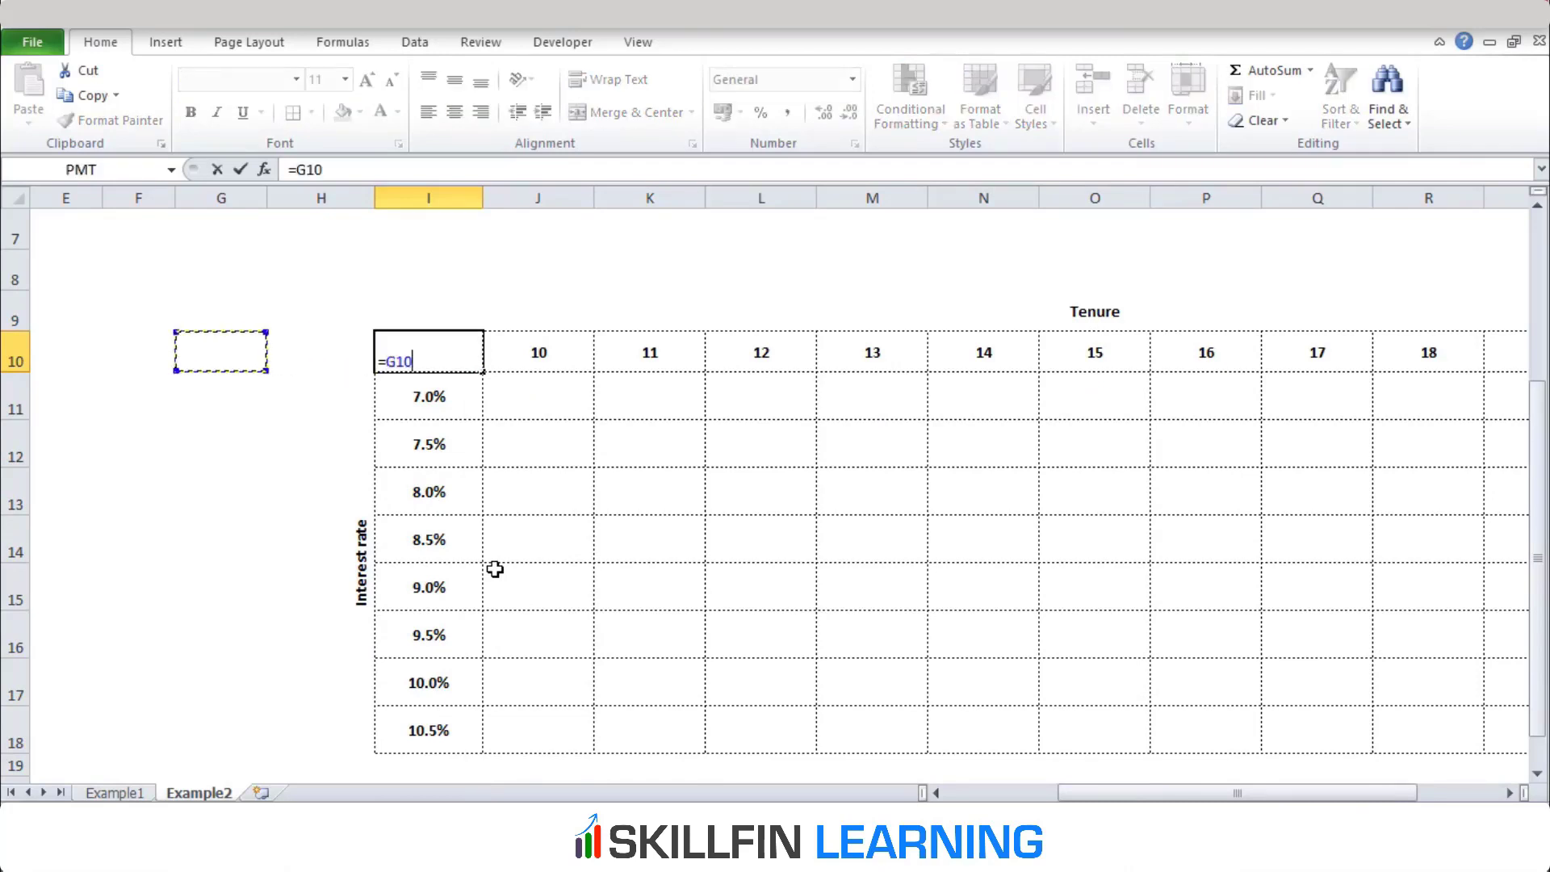
key("Up")
key("Up")
key("Up")
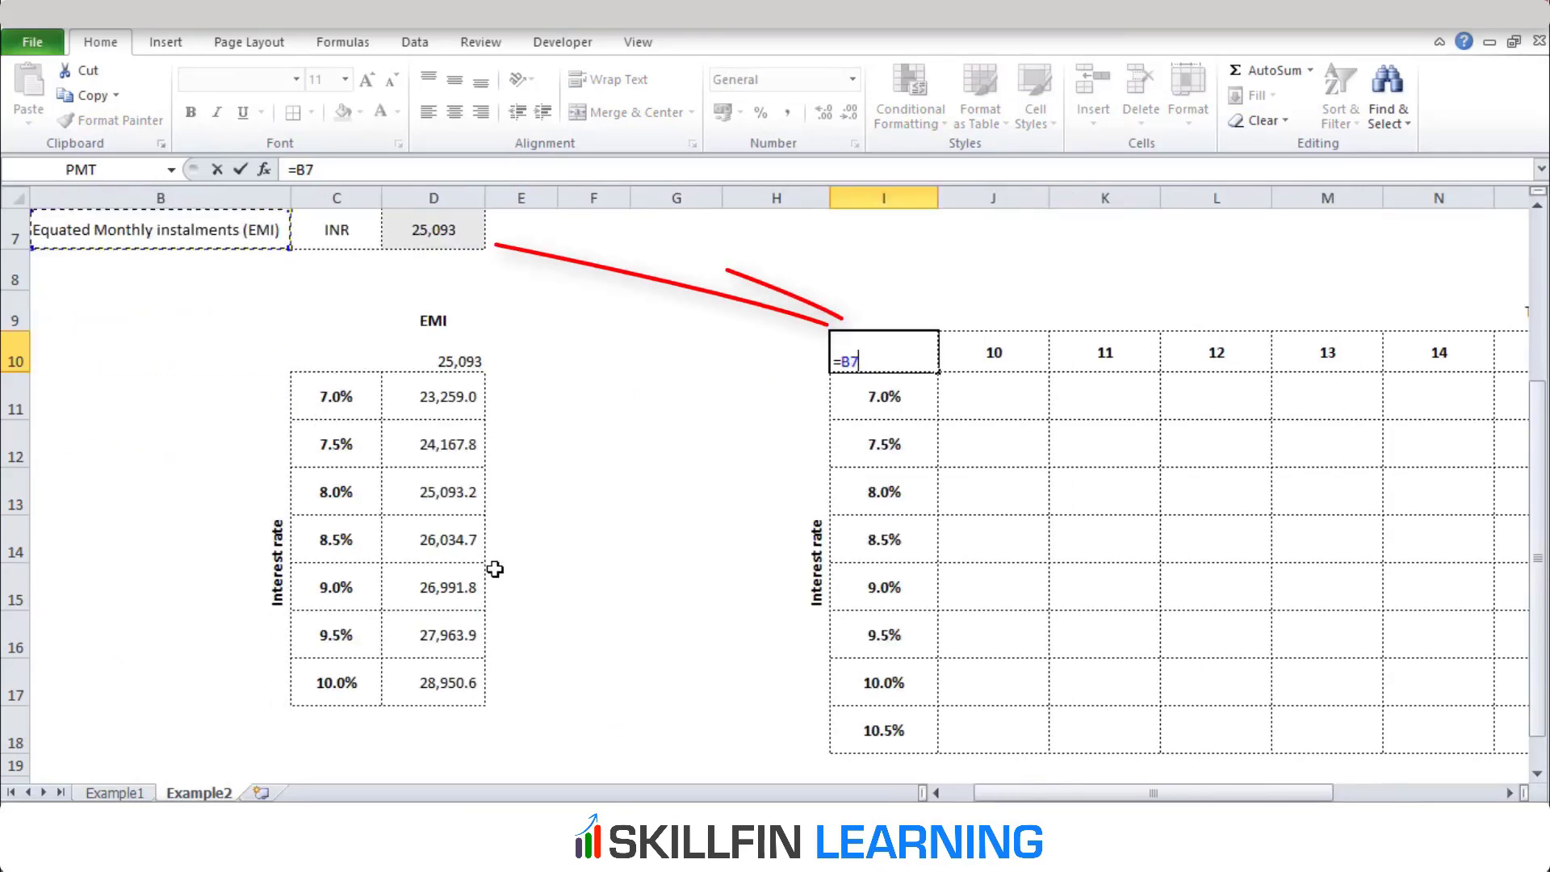
key("Right")
key("Right")
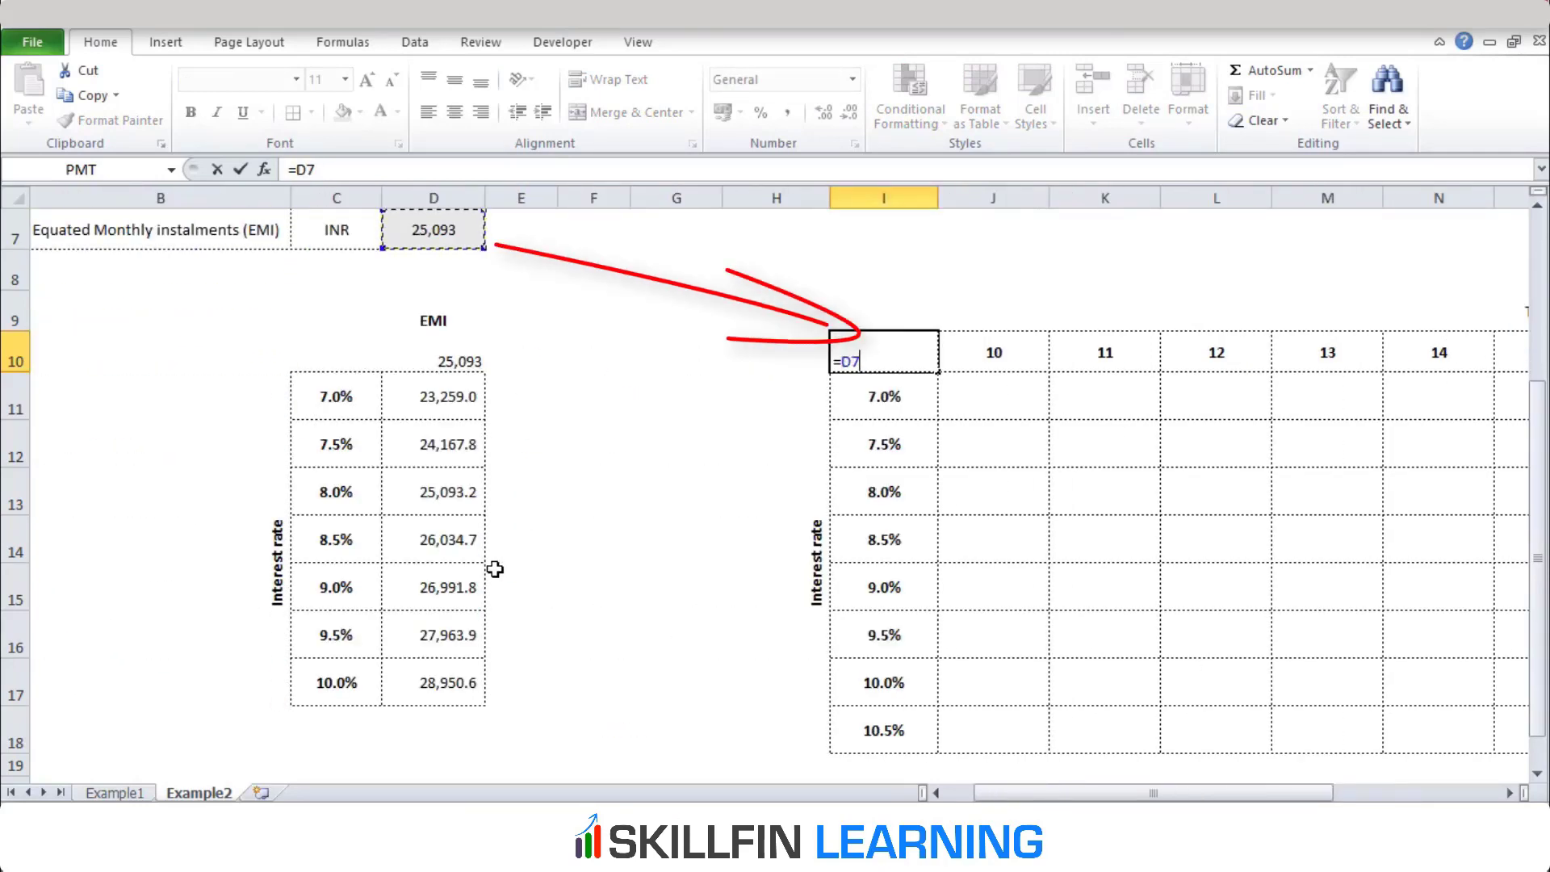
key("Return")
key("Up")
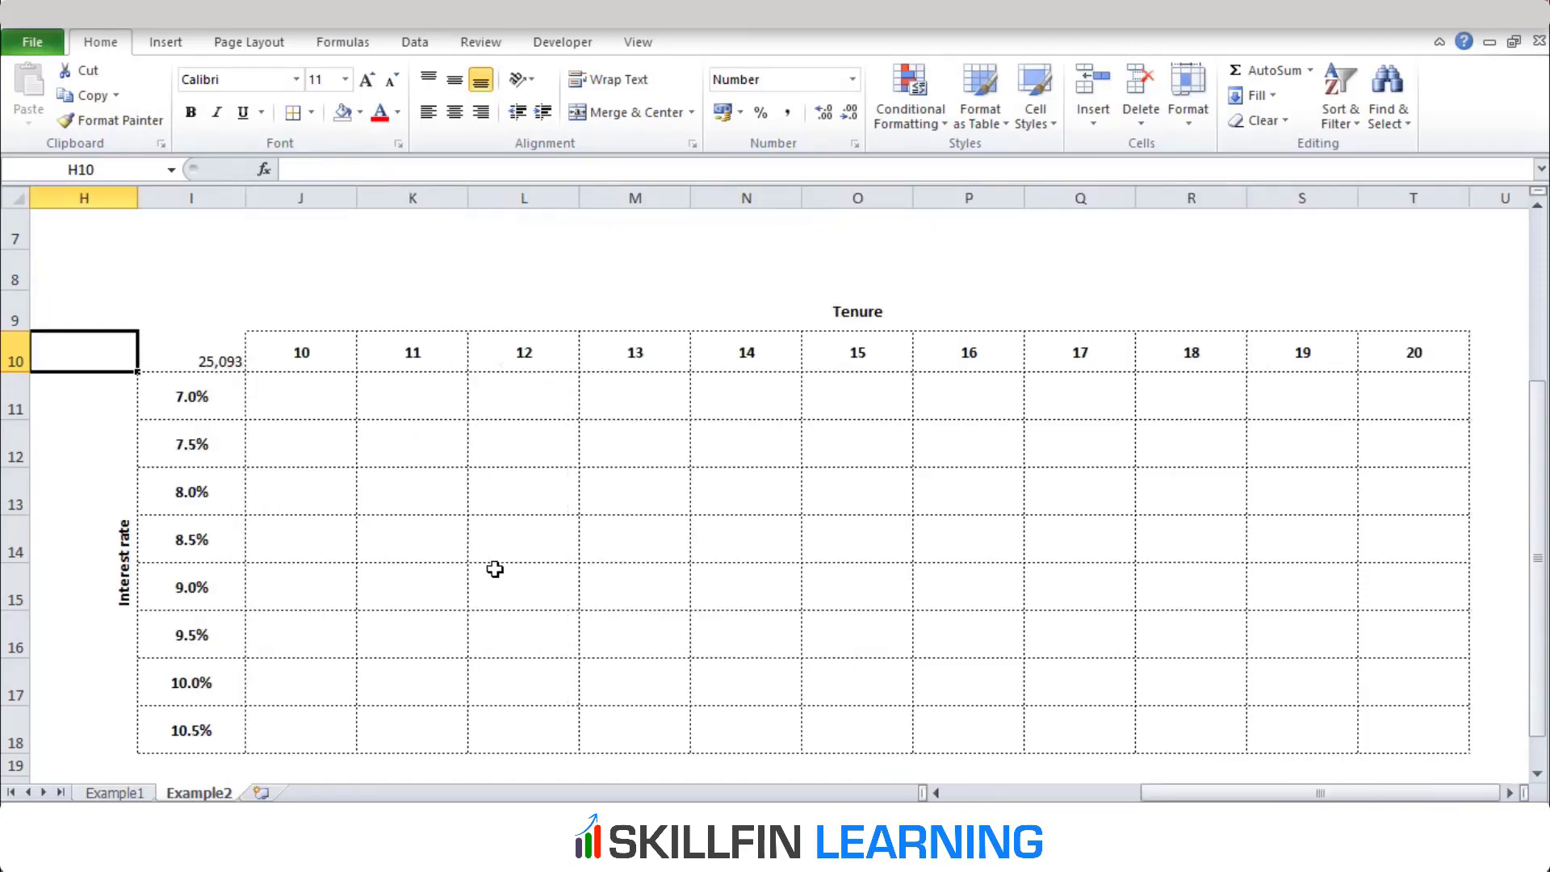
Open the what-if Data Table settings for the range I10:T18, including the interest rate and tenure headings
key("Right")
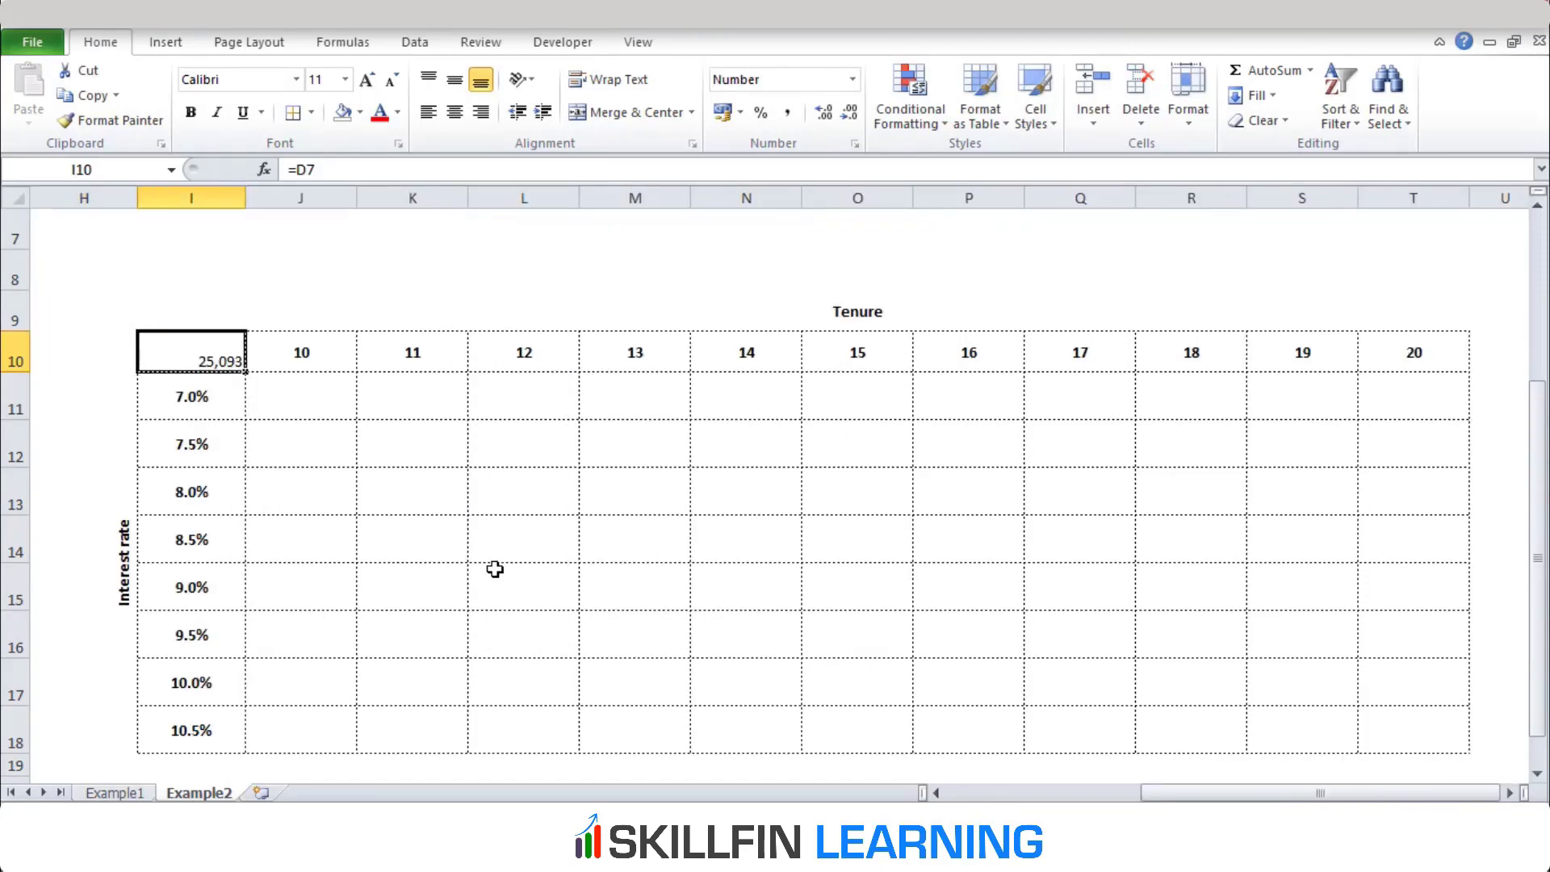
key("ctrl+shift+Down")
key("shift+Right")
key("shift+Right")
key("shift+Right")
key("shift+Right")
key("shift+Right")
key("shift+Right")
key("shift+Right")
key("shift+Right")
key("shift+Right")
key("shift+Right")
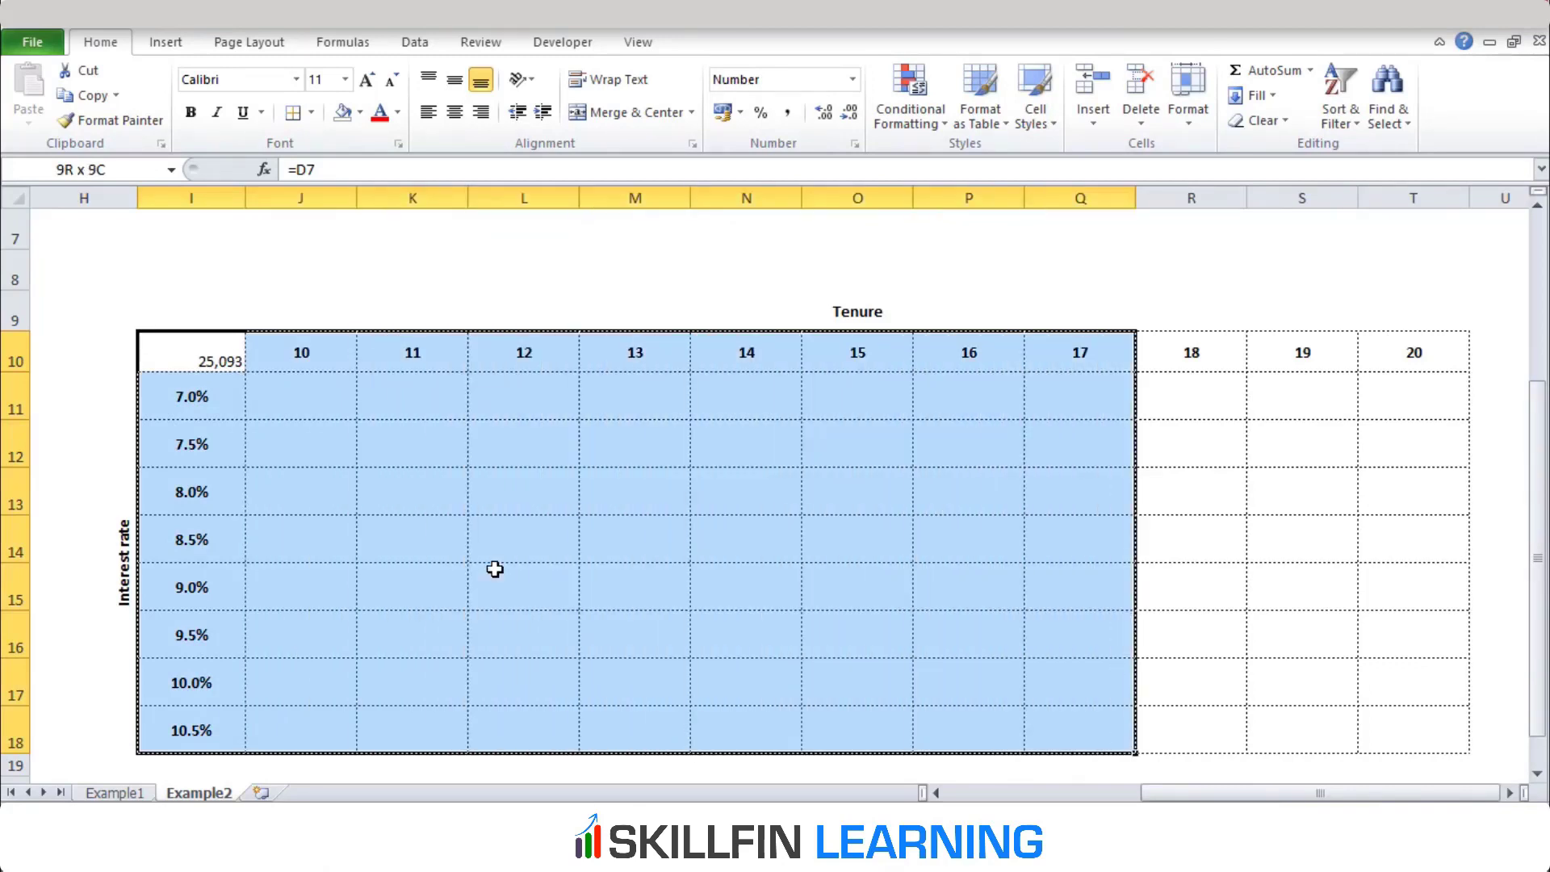
key("shift+Right")
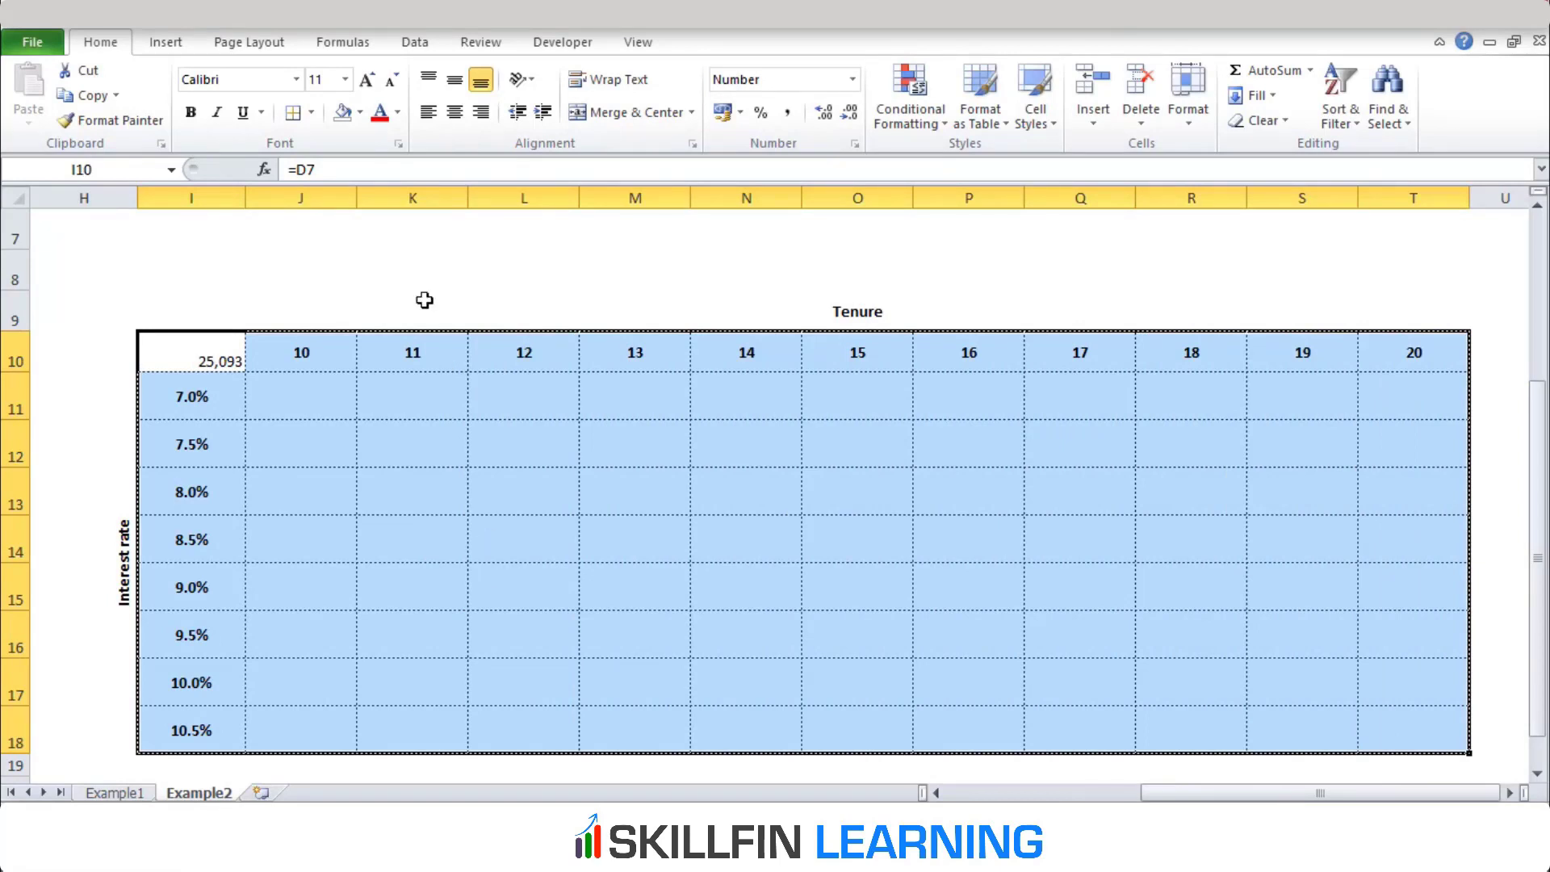
left_click(426, 50)
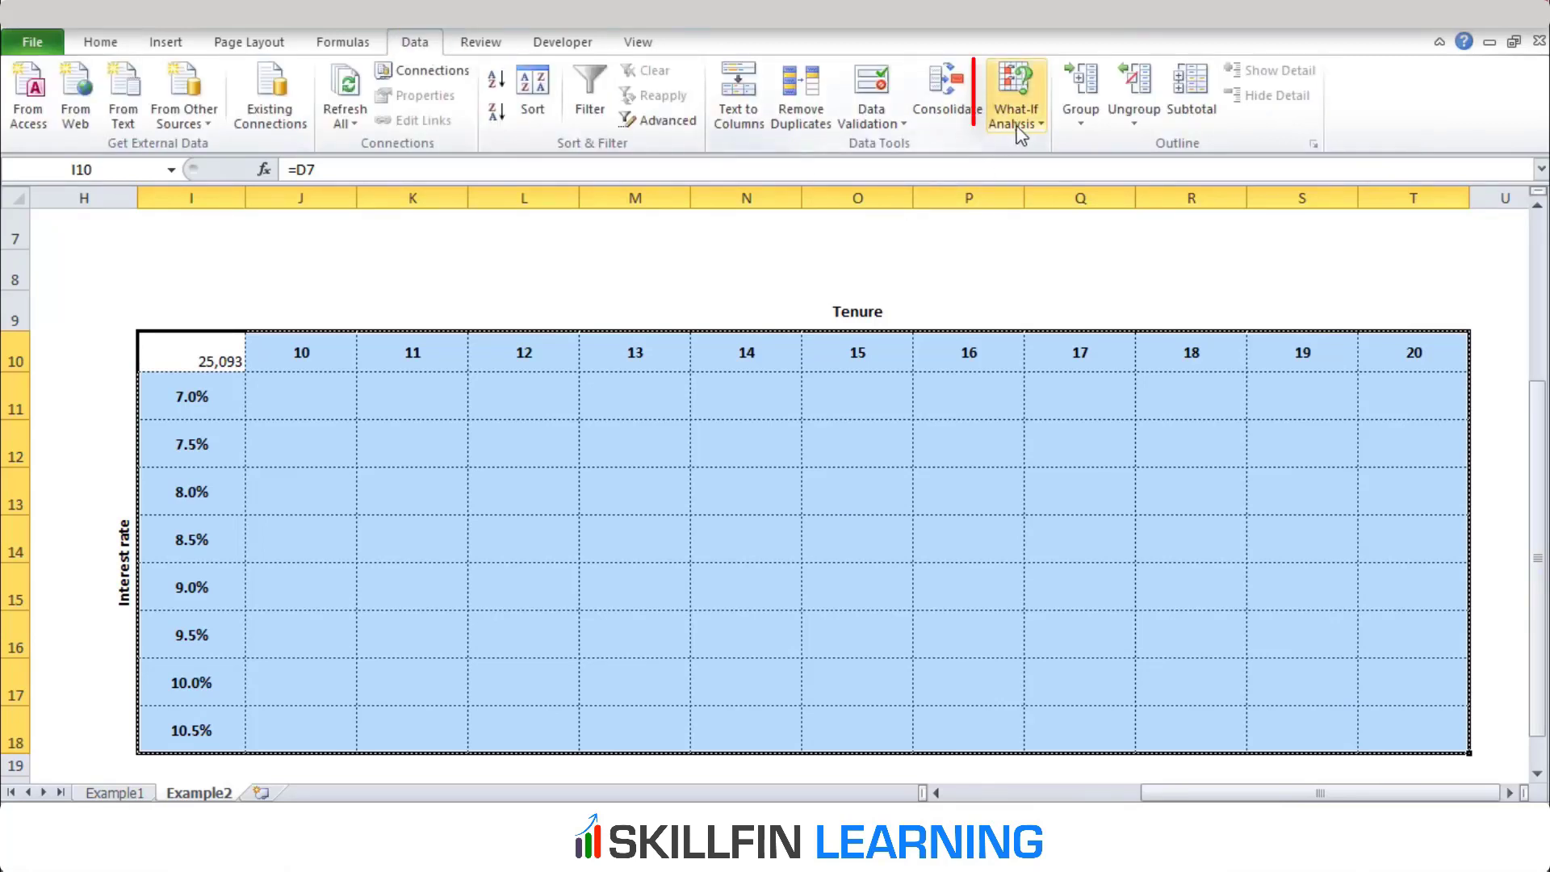
left_click(1019, 97)
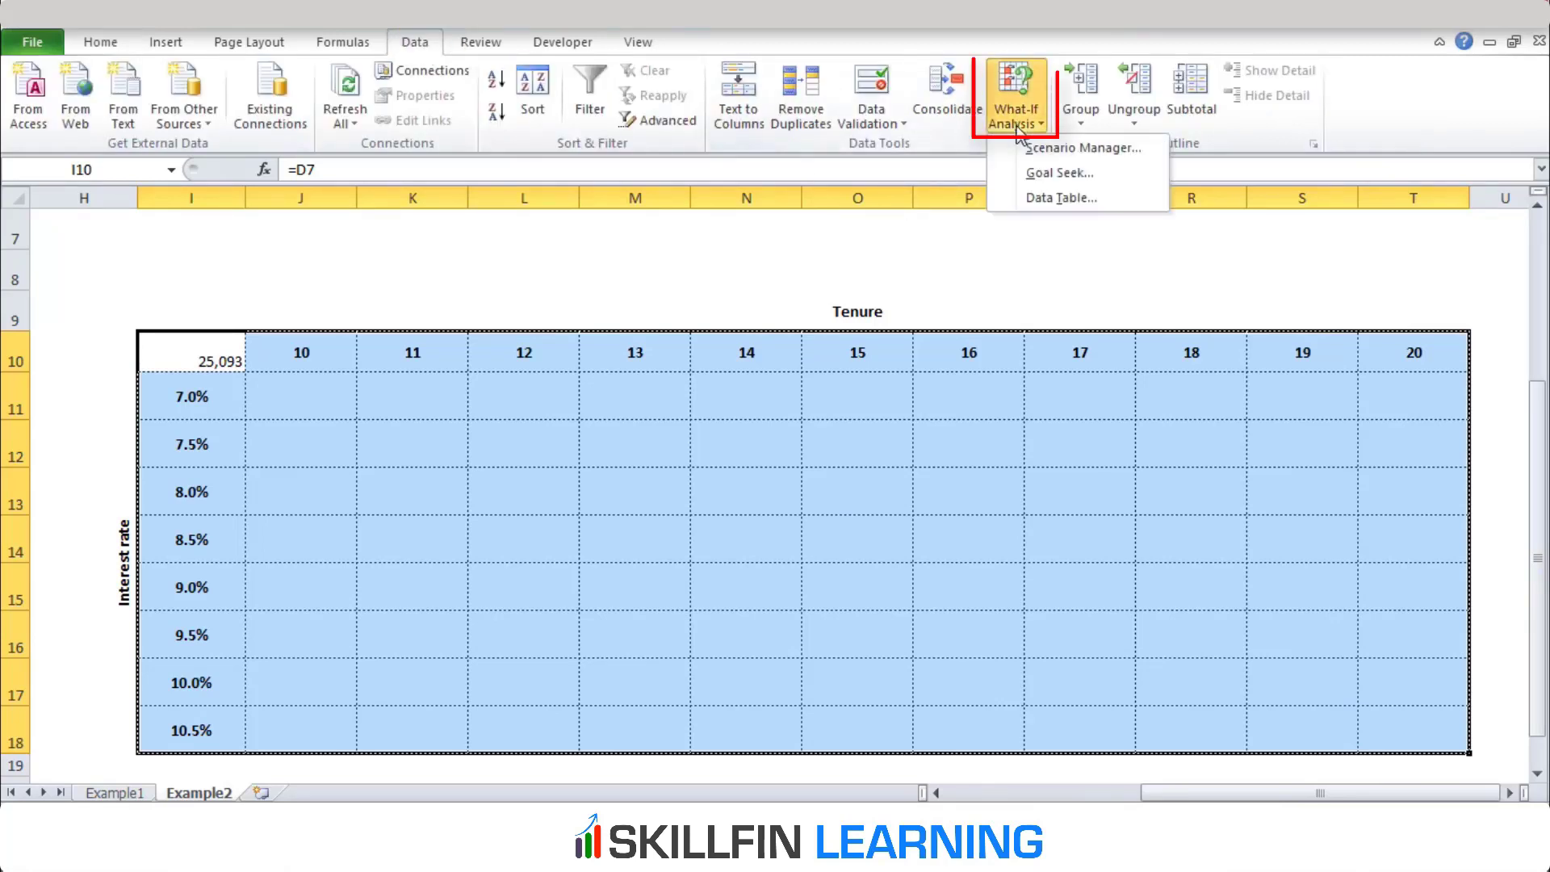
left_click(1042, 199)
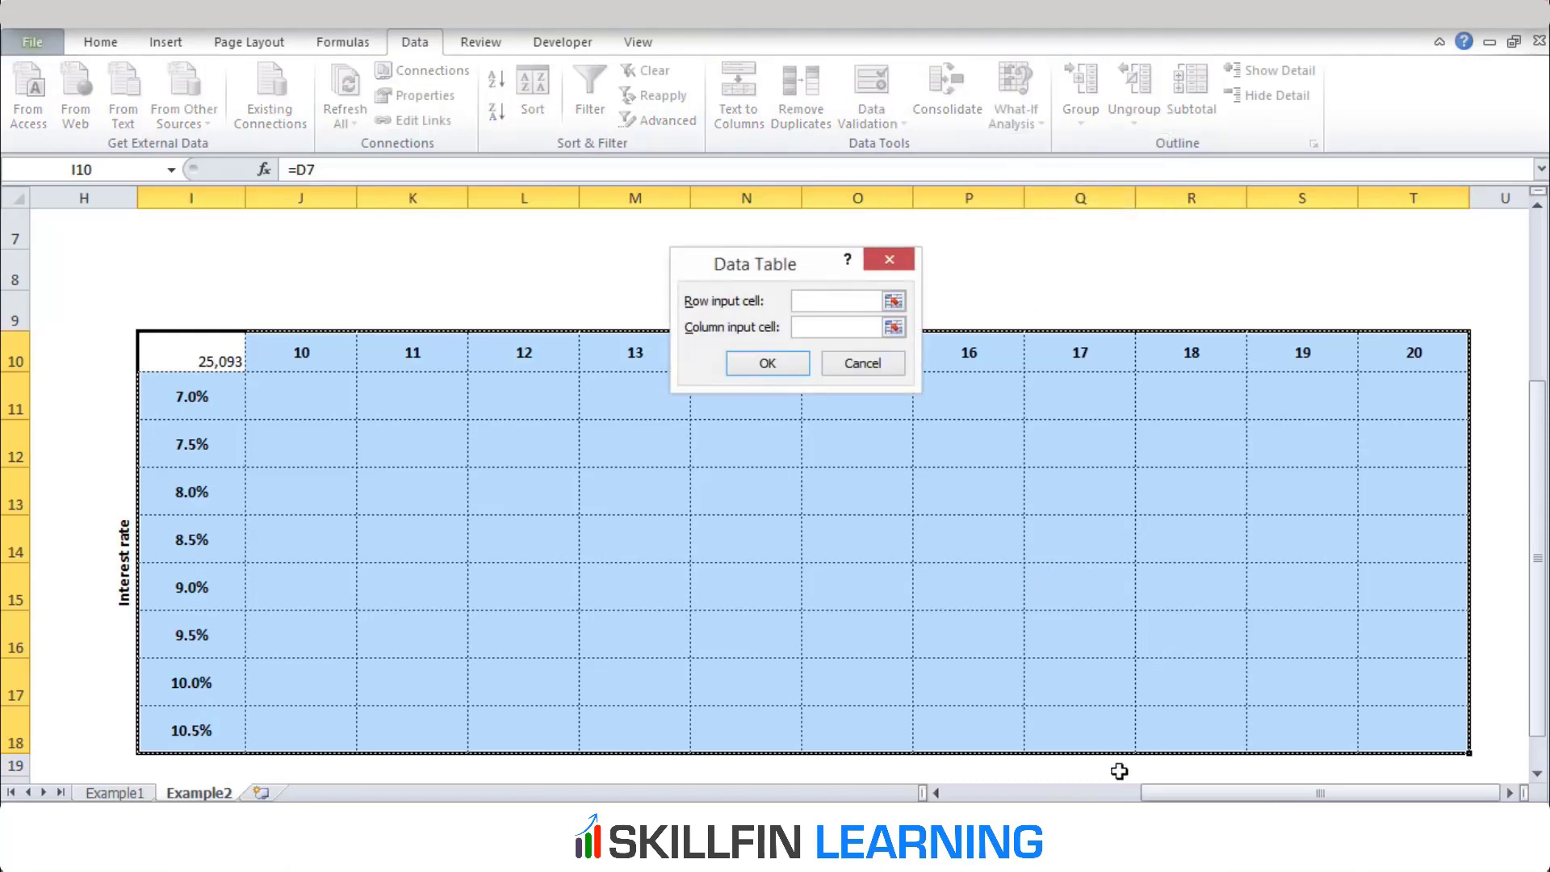
Create the two-variable data table with $D$6 as the row input cell and $D$5 as the column input cell
left_click_drag(1151, 798, 958, 798)
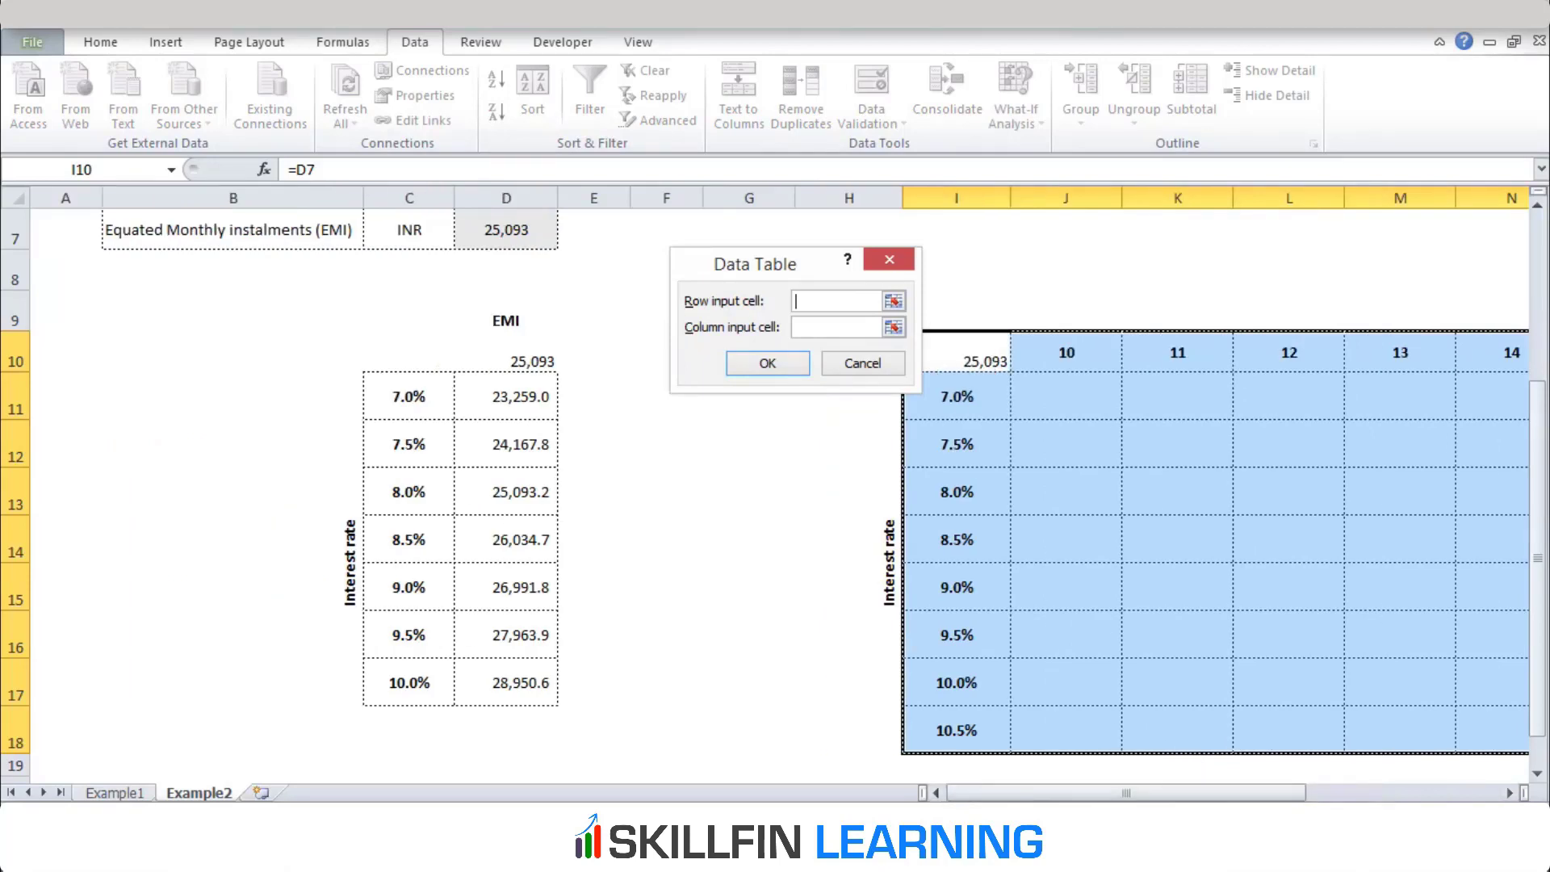
left_click_drag(1537, 503, 1537, 338)
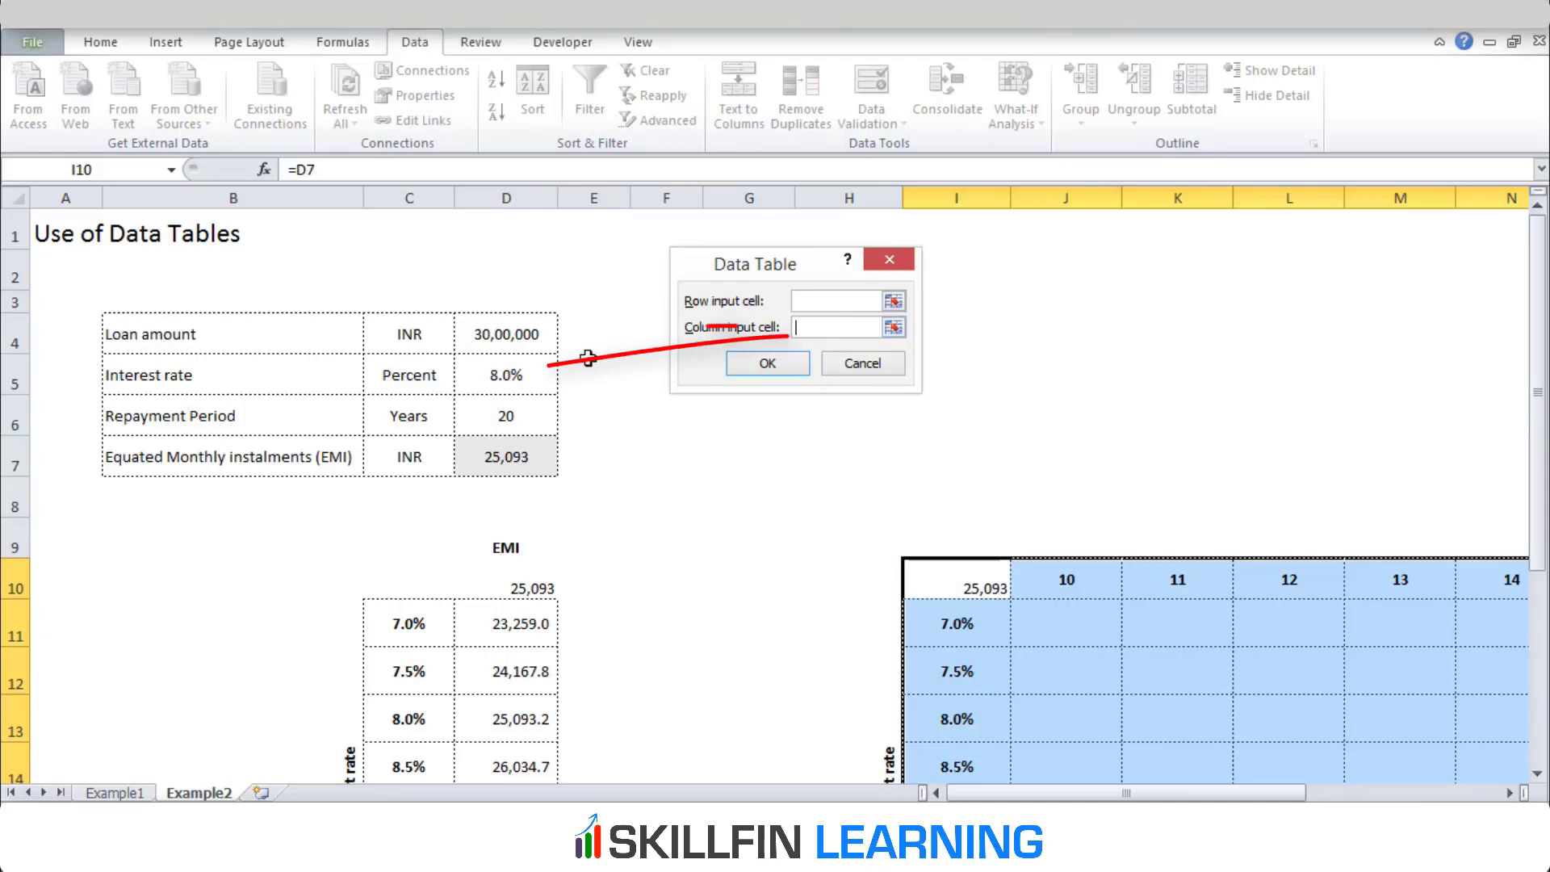
left_click(524, 366)
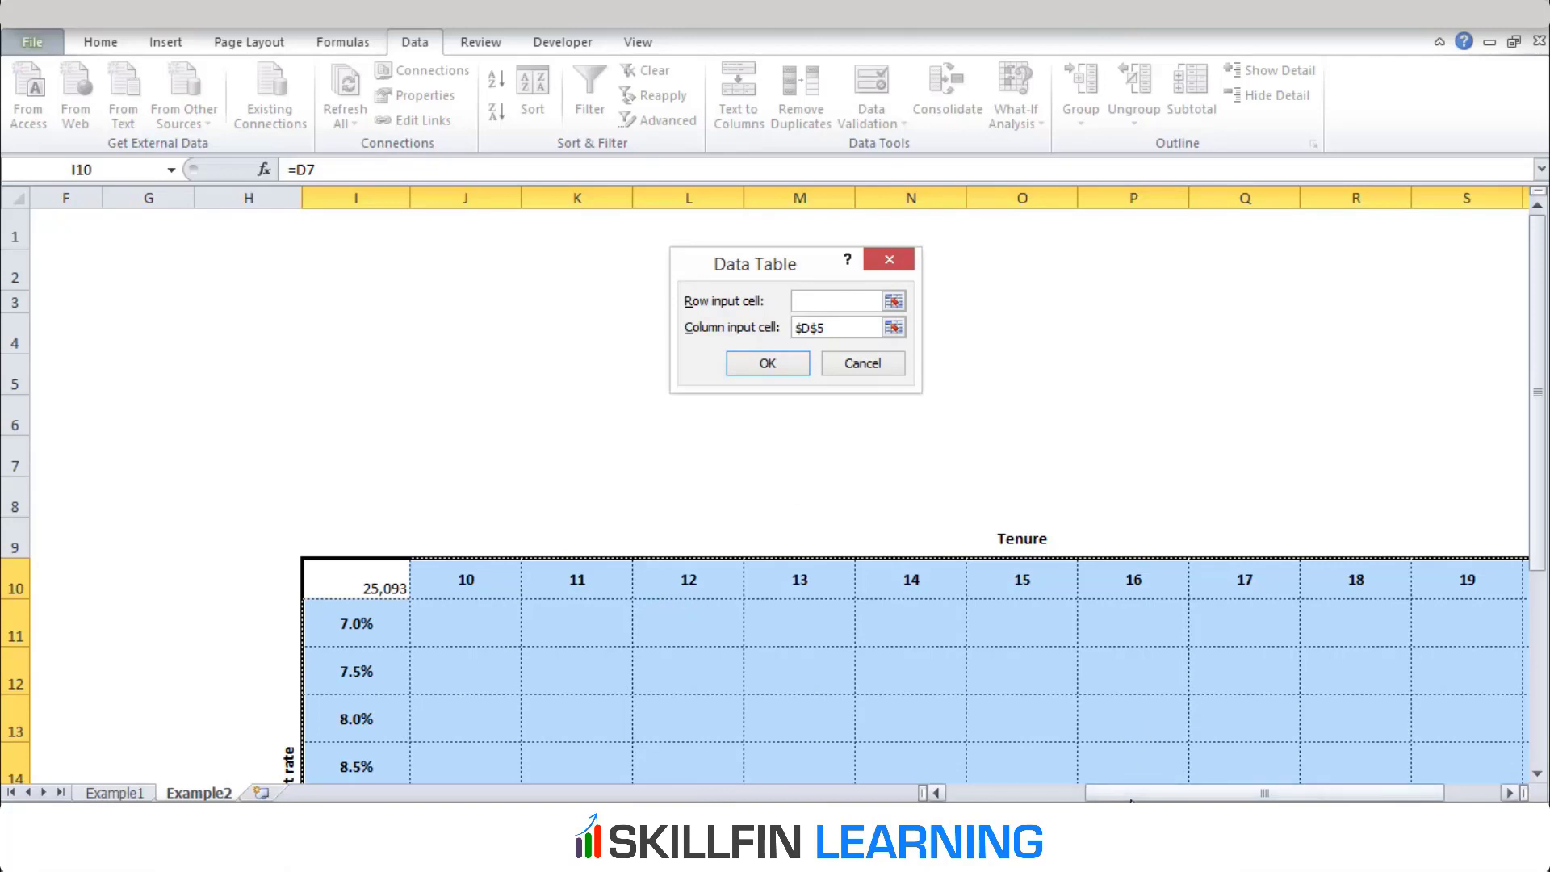
left_click_drag(1131, 799, 993, 799)
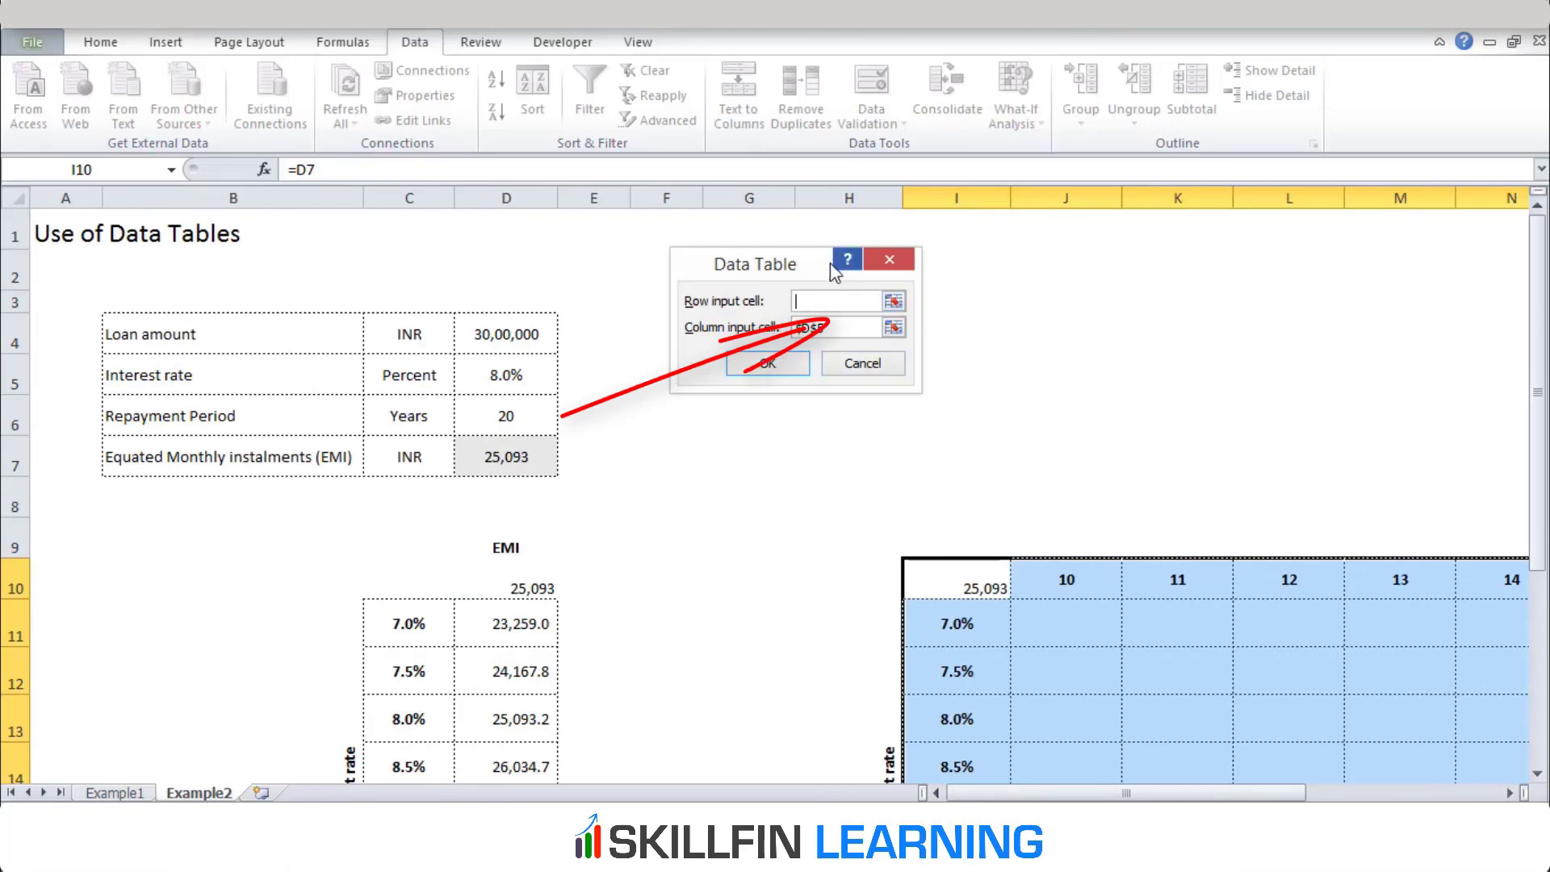
left_click(824, 296)
left_click(487, 419)
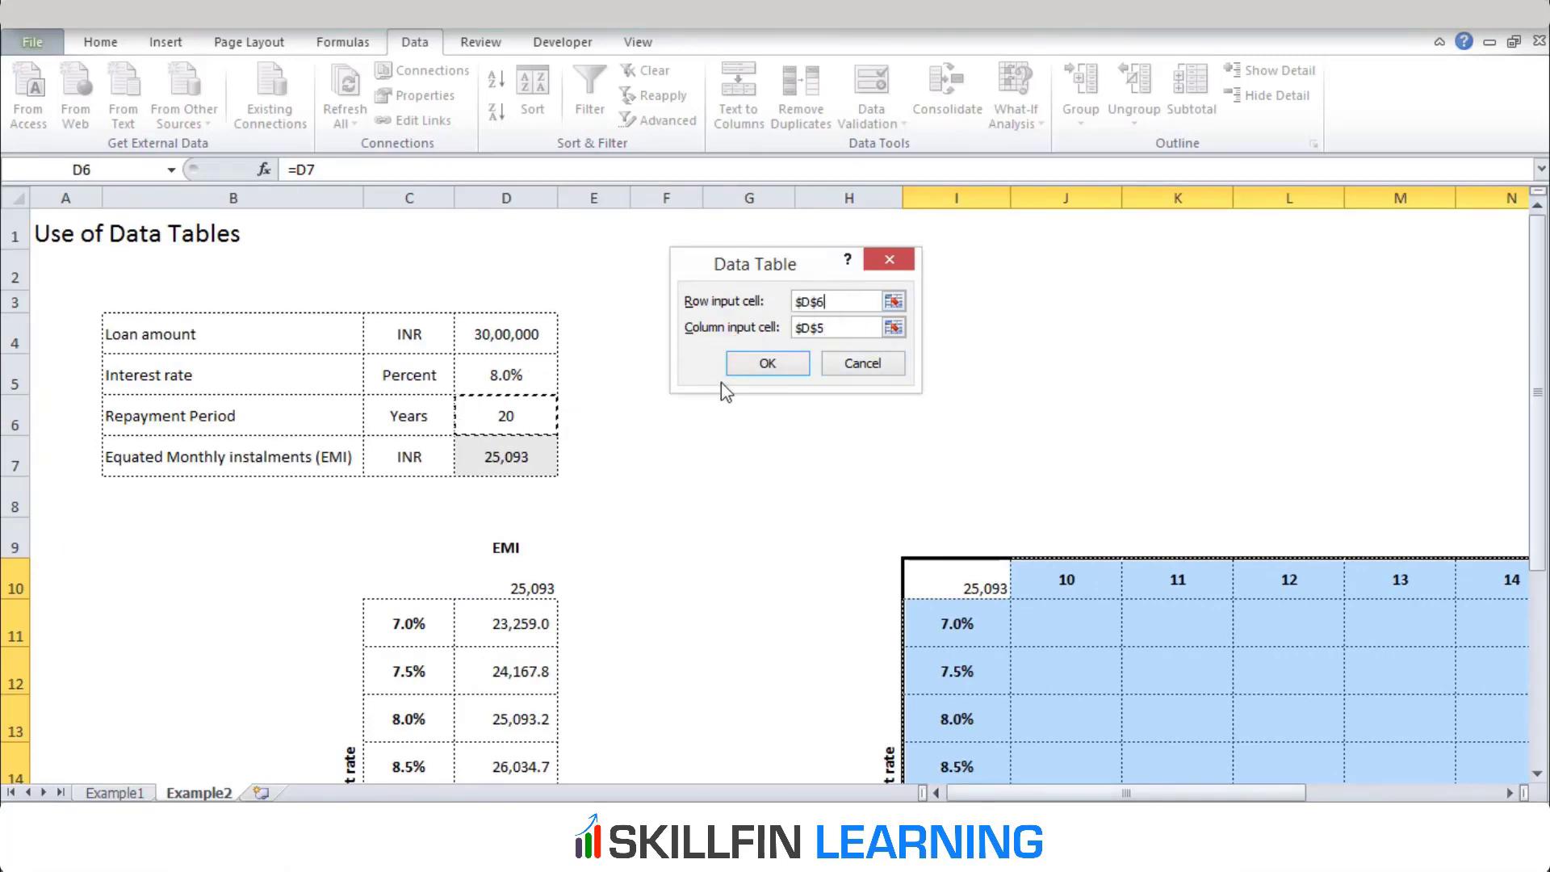
left_click(767, 365)
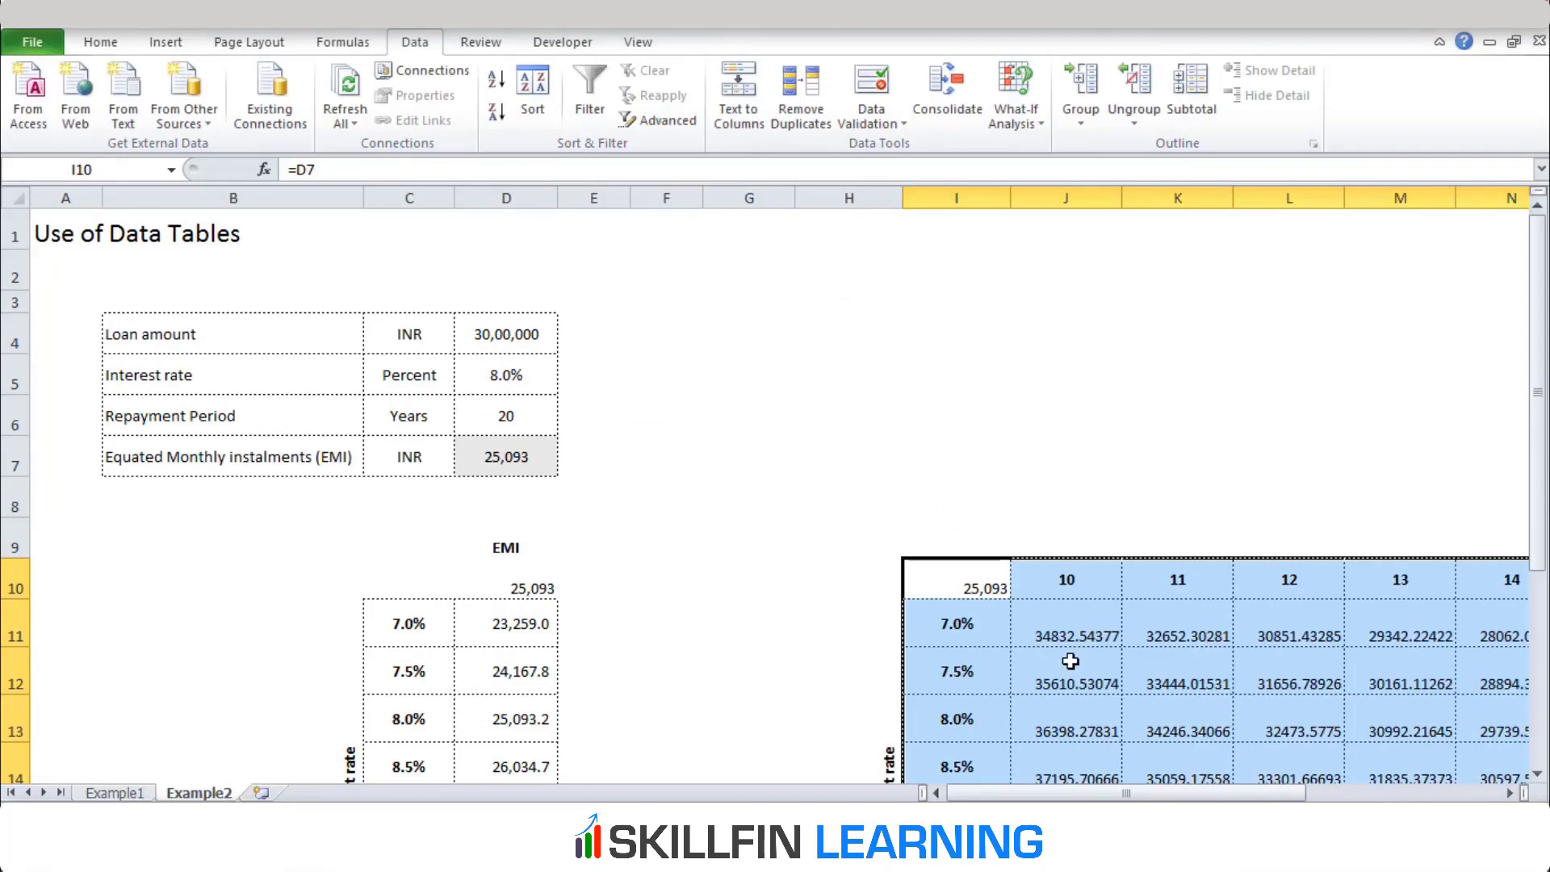
Format the EMI results in J11:T18 with thousands separators and no decimal places
left_click(1076, 629)
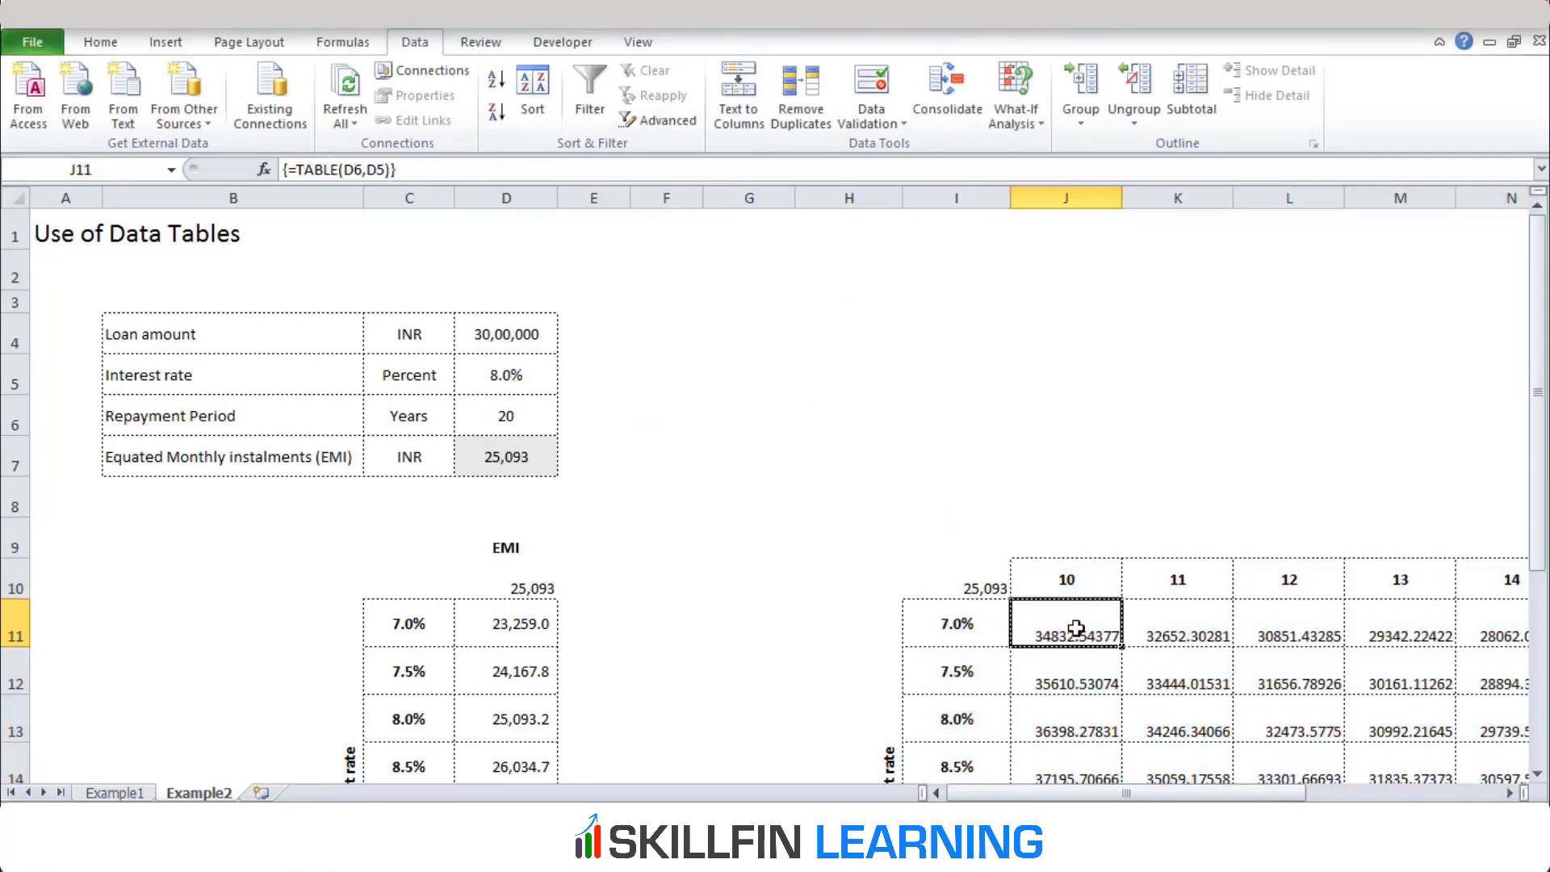
left_click_drag(1077, 628, 1445, 735)
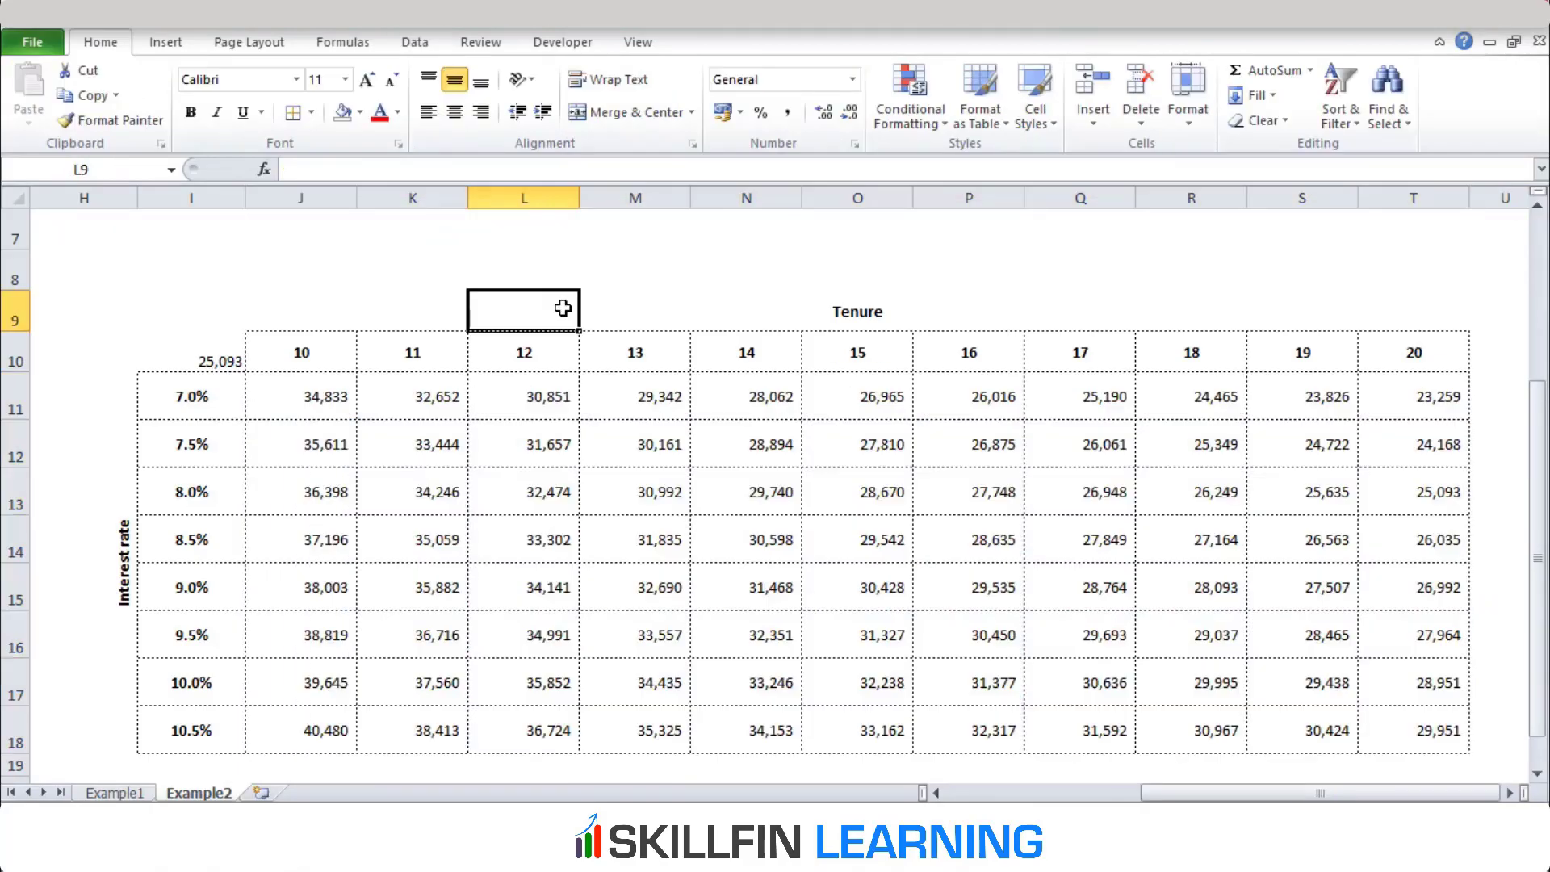
Compare the EMI results for the 10-year tenure in column J across the interest rates
key("ctrl+Left")
key("ctrl+Down")
key("Up")
key("ctrl+Up")
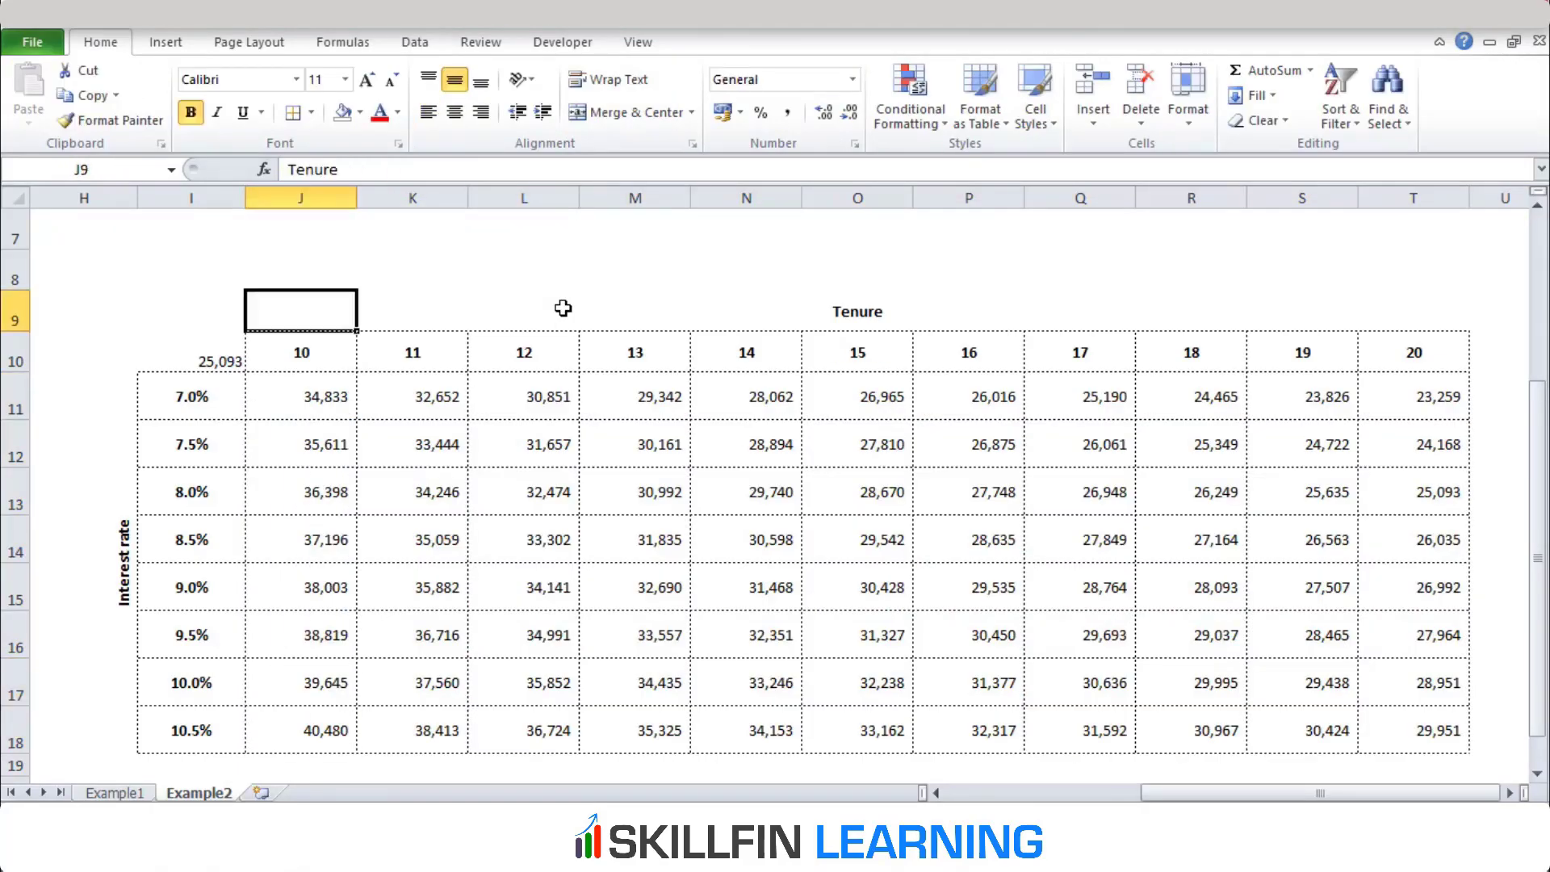
key("Down")
key("Down")
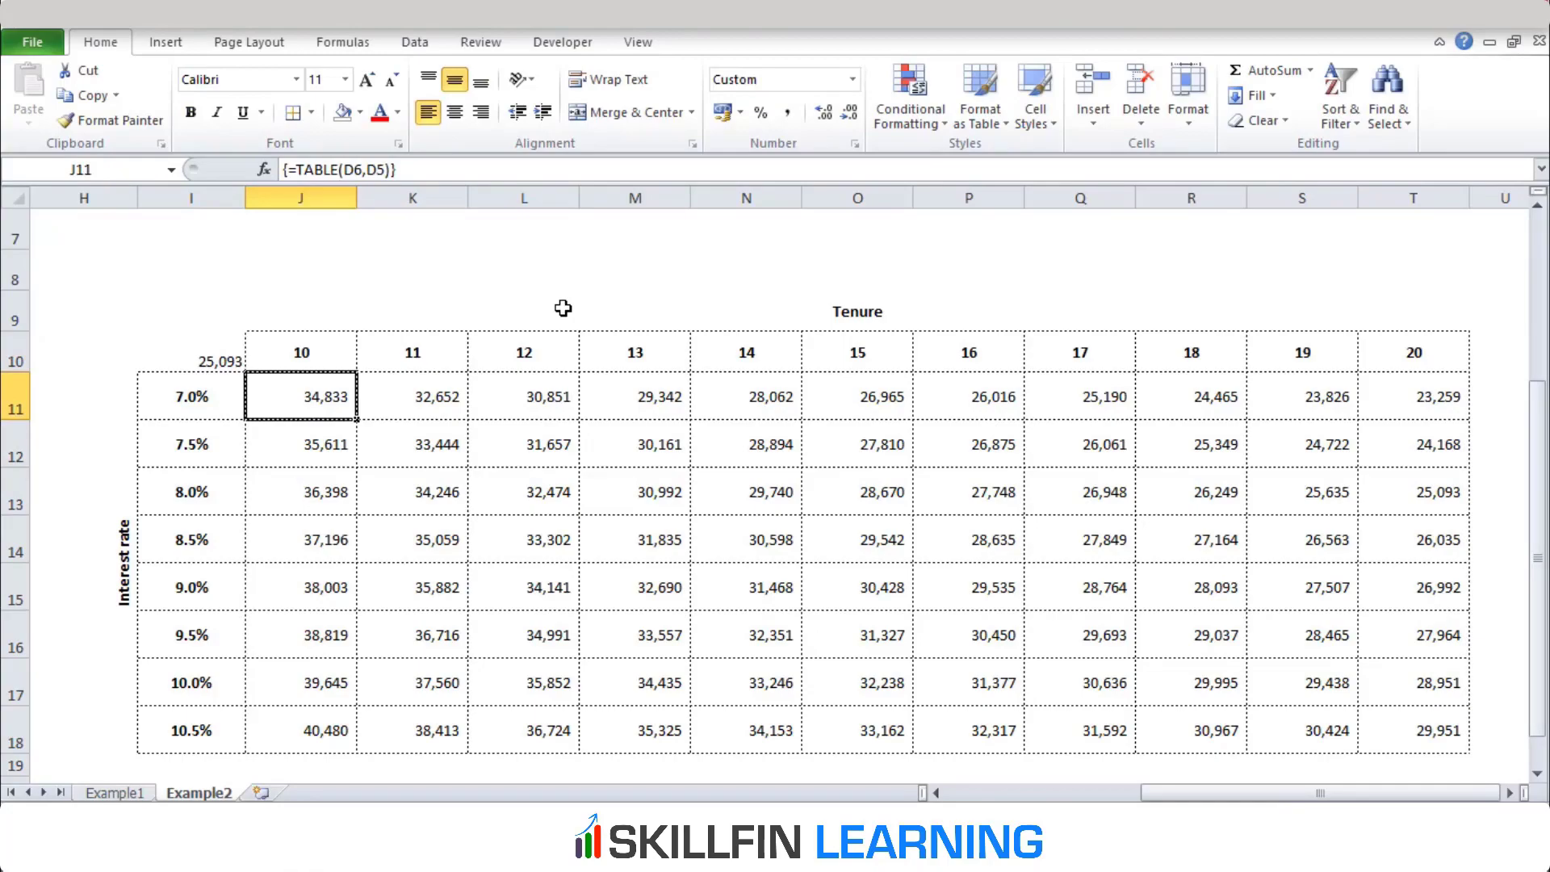
key("Down")
key("Down")
key("Down")
key("Down")
key("Down")
key("Down")
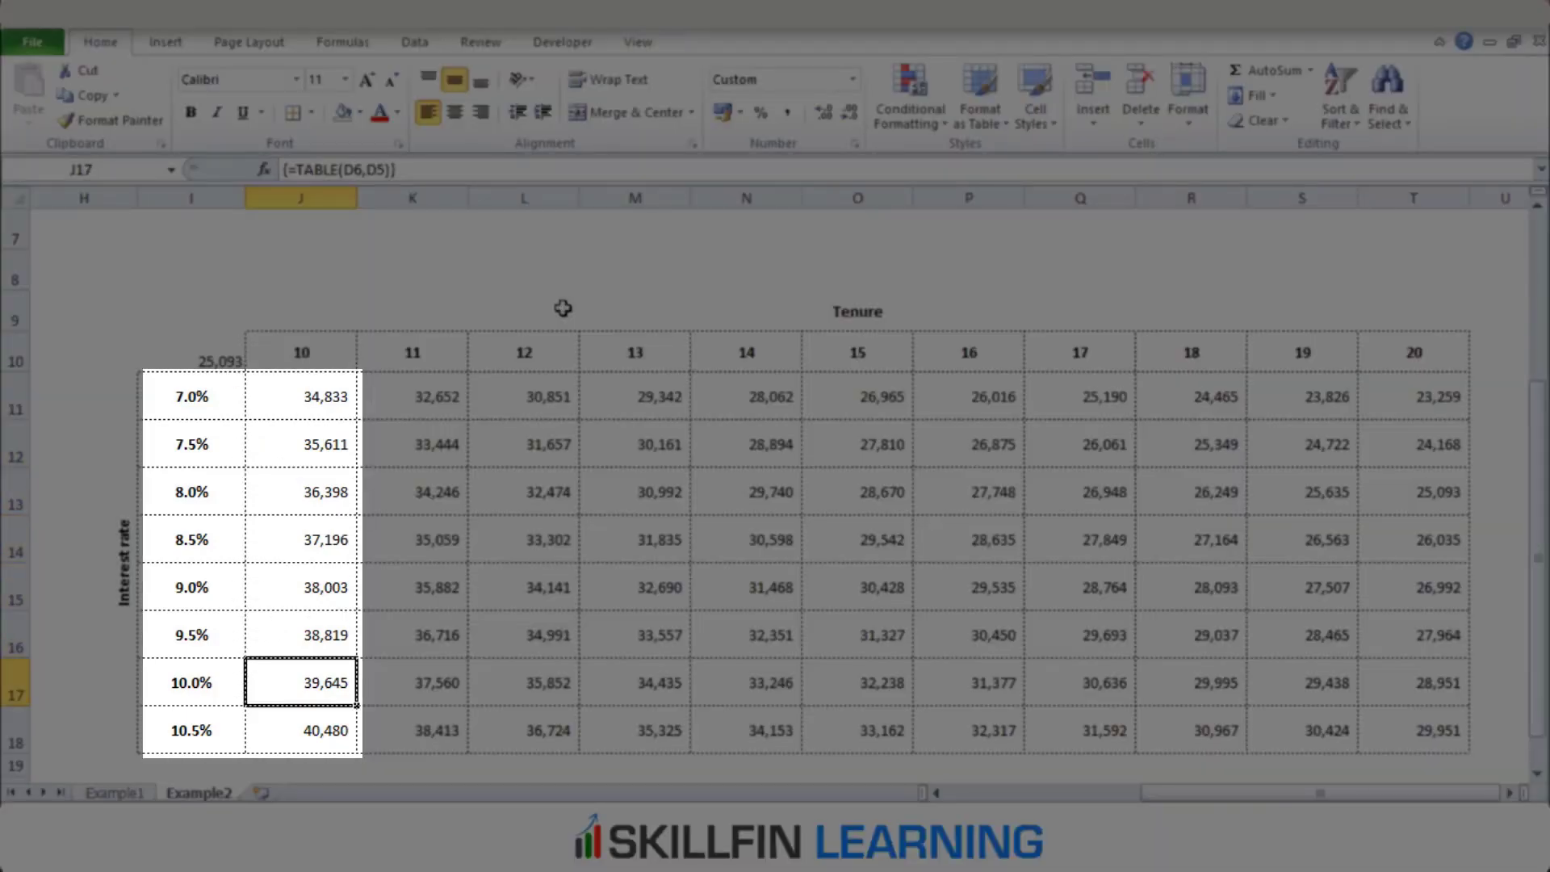
key("Up")
key("Up")
key("Up")
key("Up")
key("Up")
key("Up")
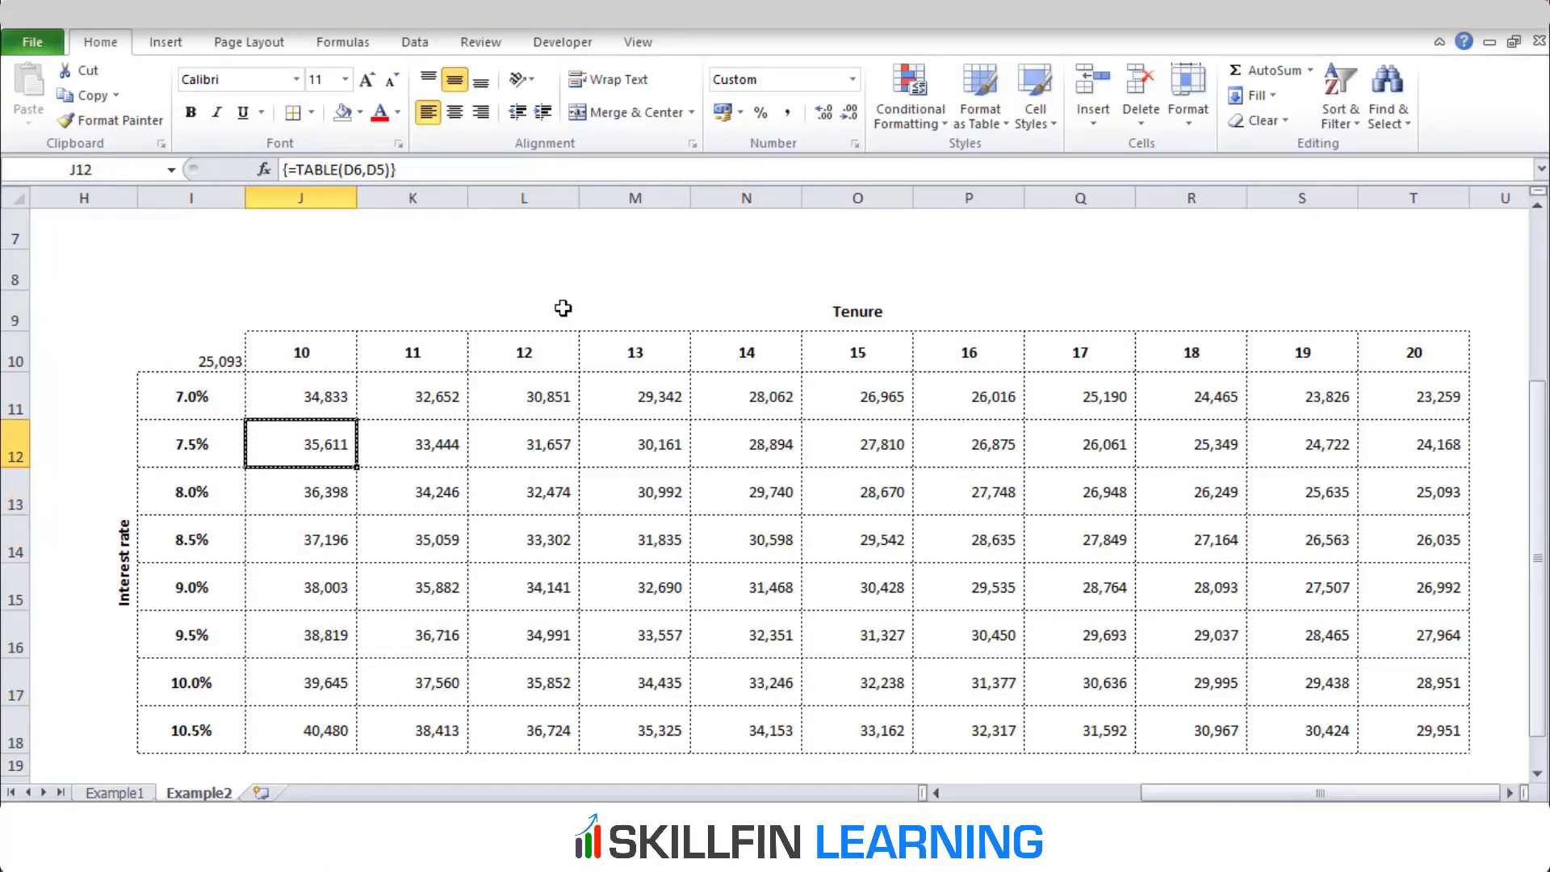
Compare the EMI results at the 7.0% interest rate in row 11 across tenures from 10 to 20 years
key("Right")
key("Right")
key("Right")
key("Right")
key("Right")
key("Right")
key("Right")
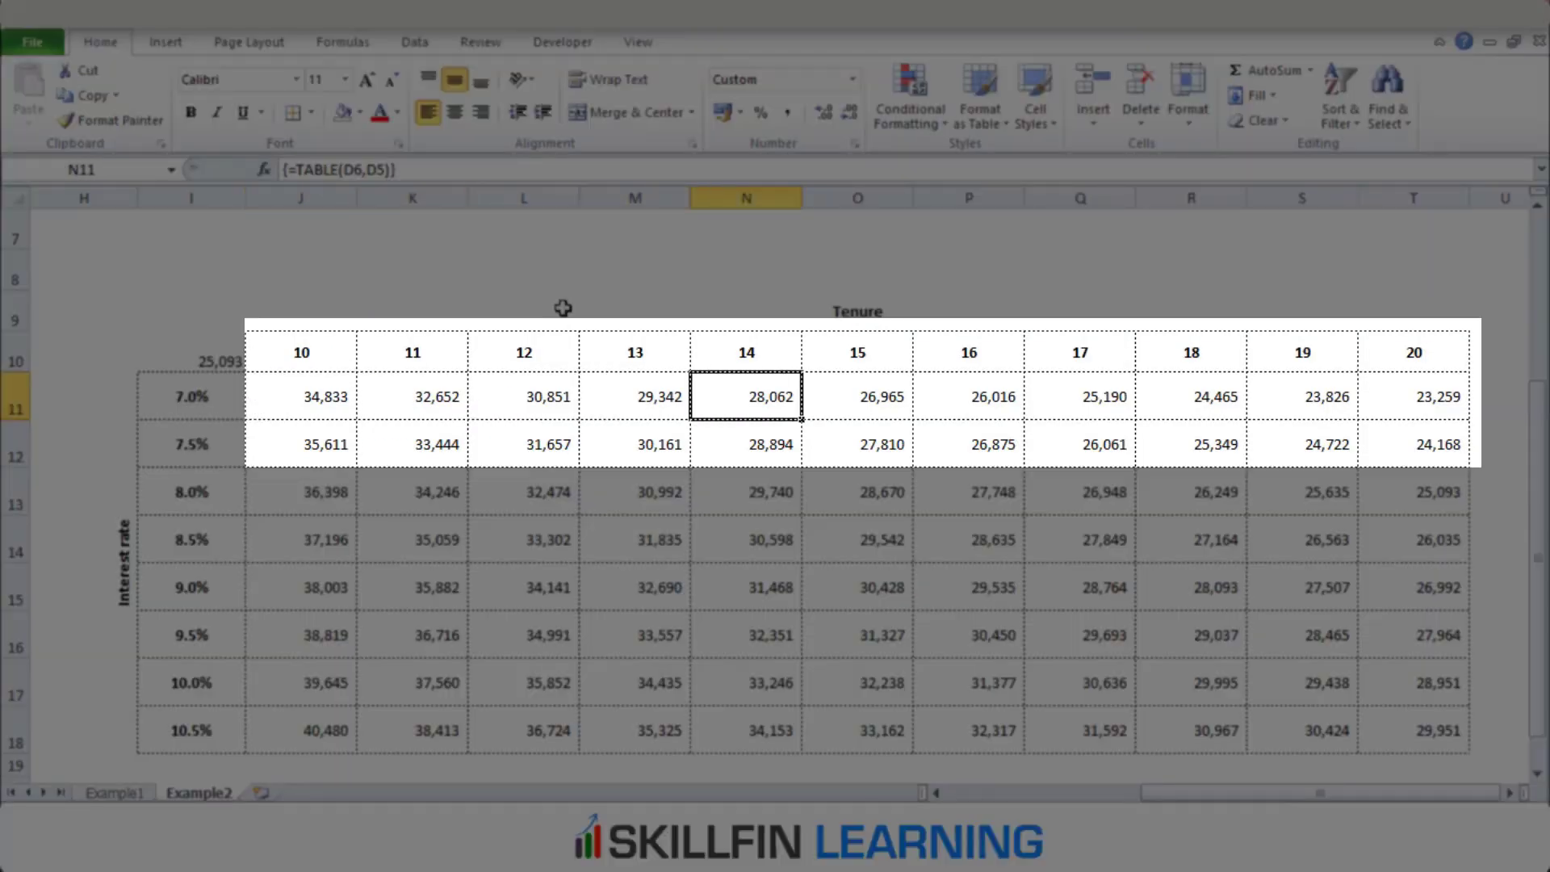
key("Right")
key("Right")
key("Right")
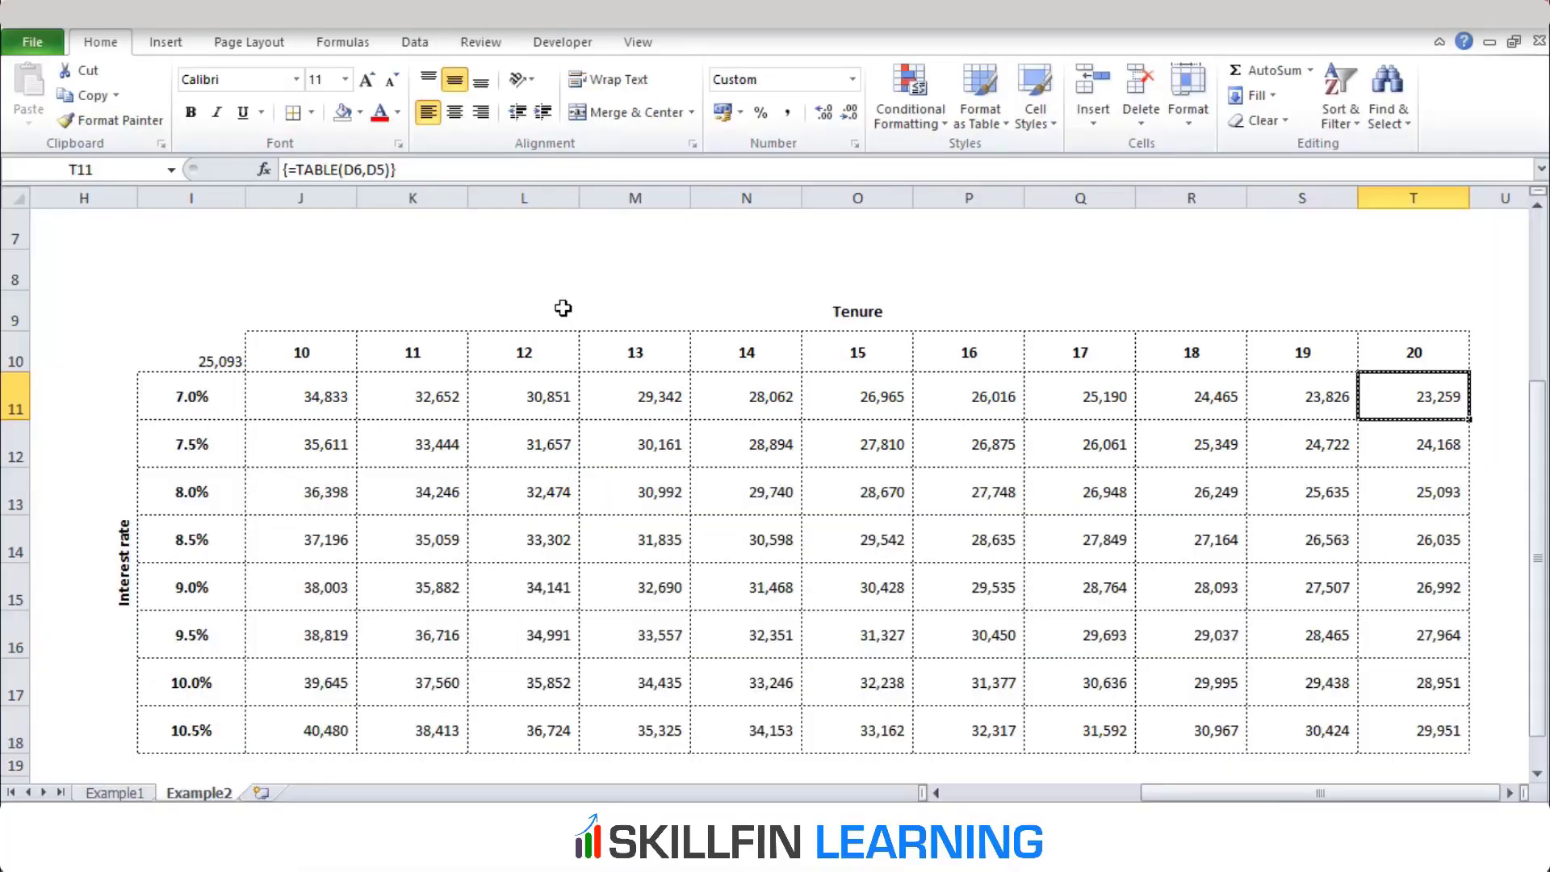
key("ctrl+Left")
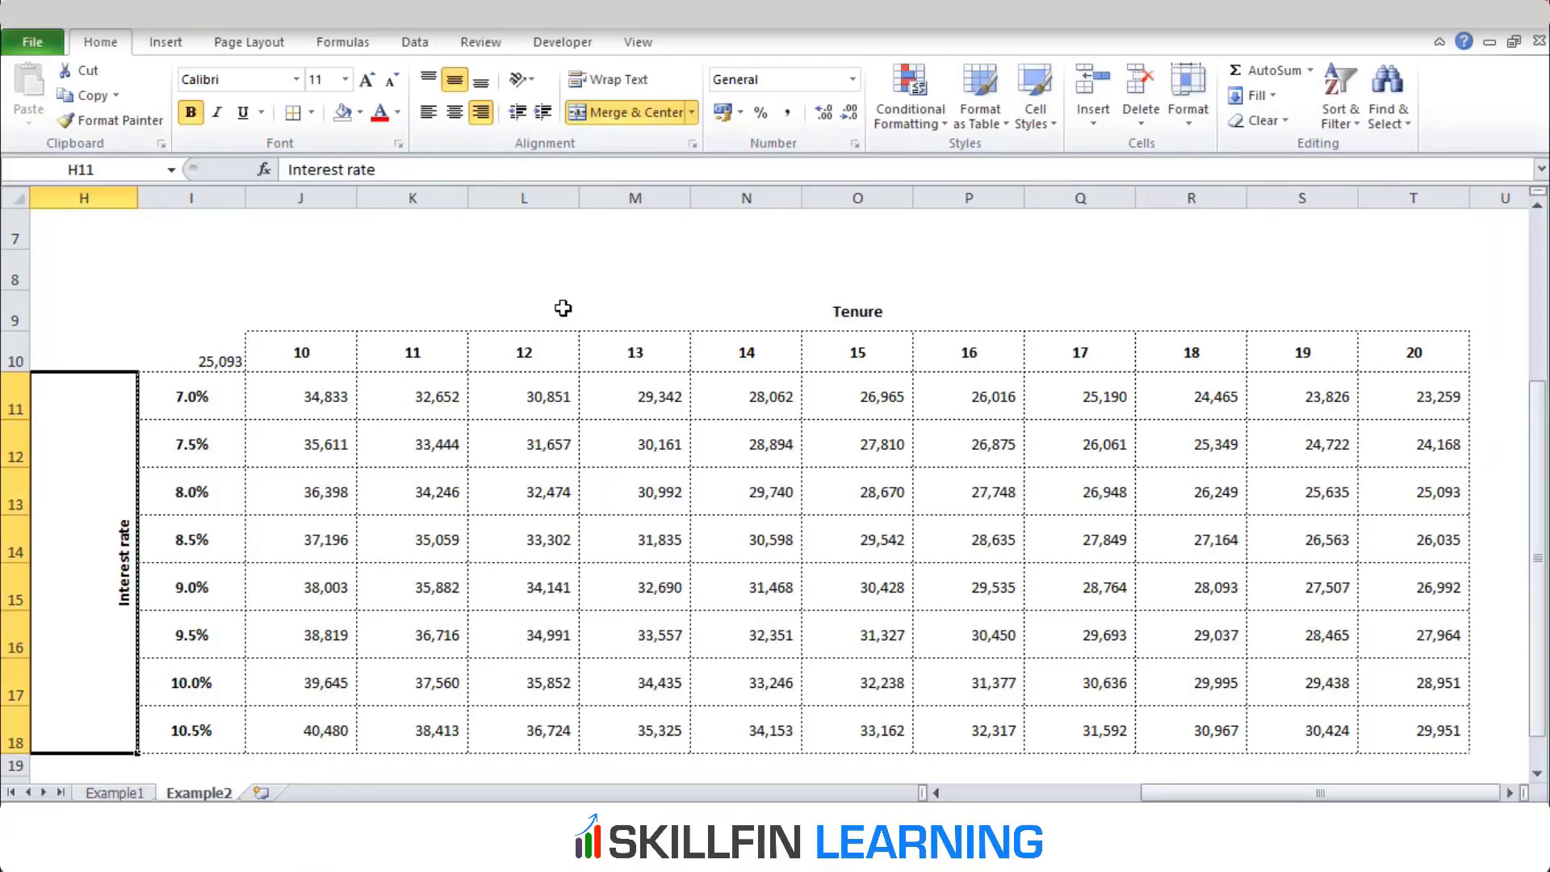
key("Right")
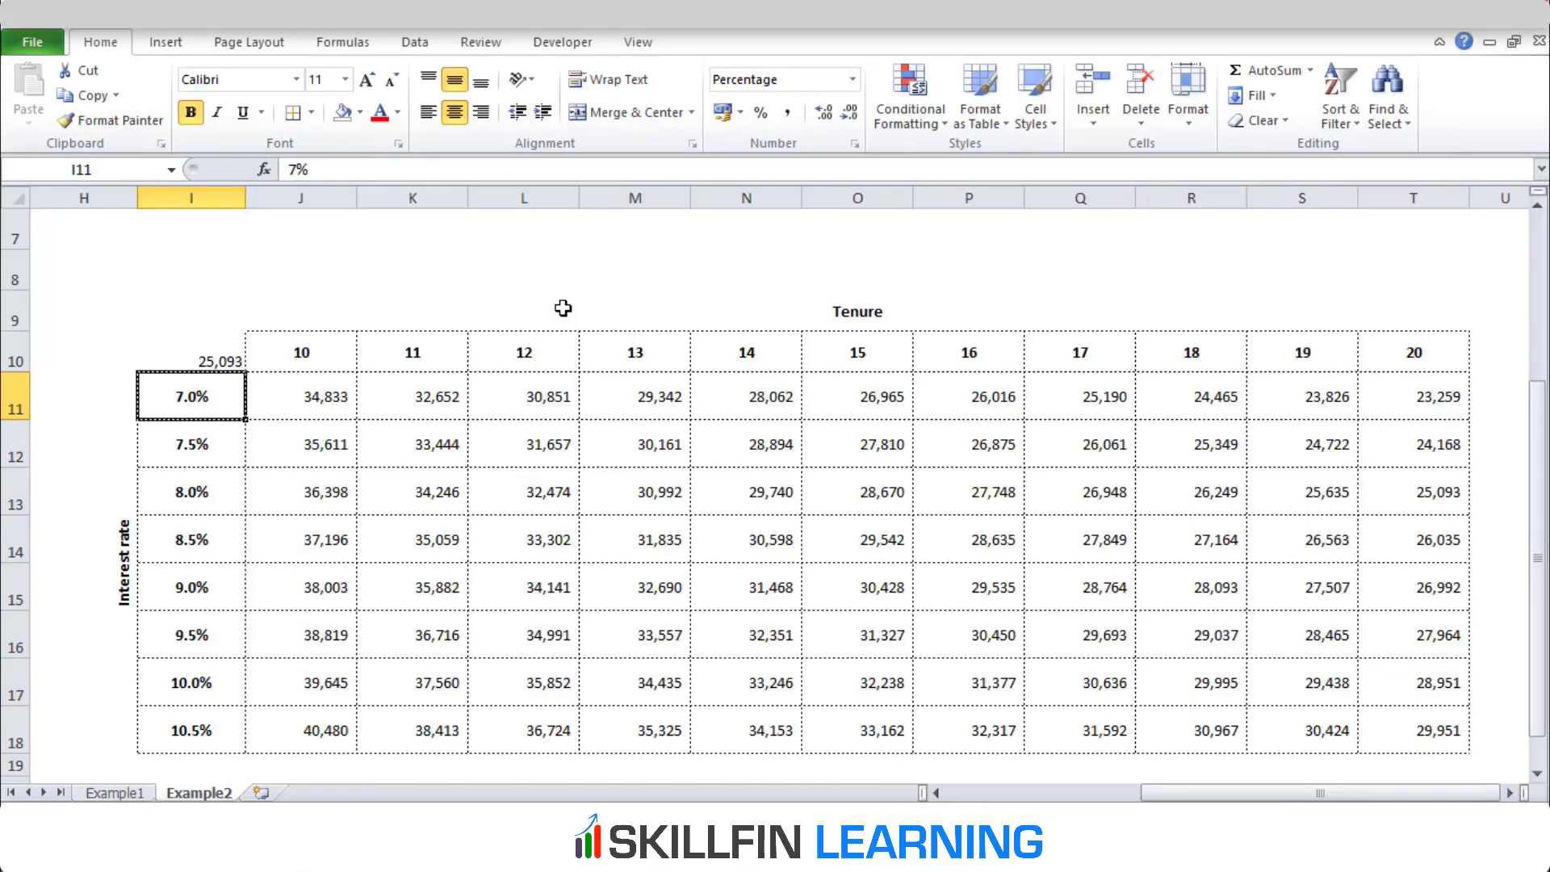
key("ctrl+Right")
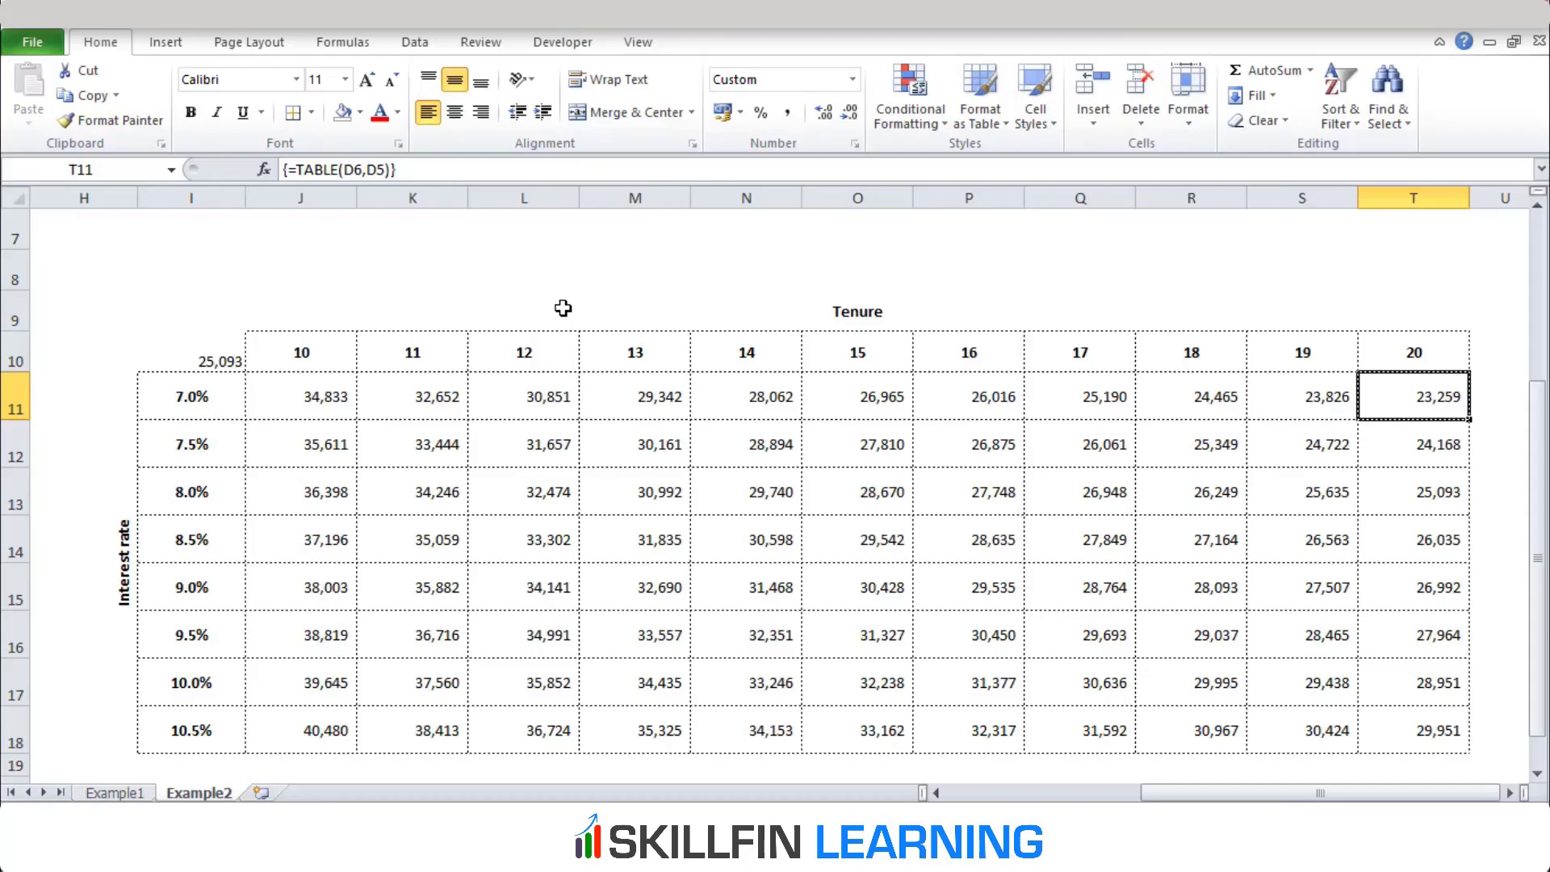
Recheck how the 10-year EMI changes from the 7.0% rate in J11 down to the 10.5% rate in J18
key("ctrl+Left")
key("ctrl+Left")
key("Right")
key("Right")
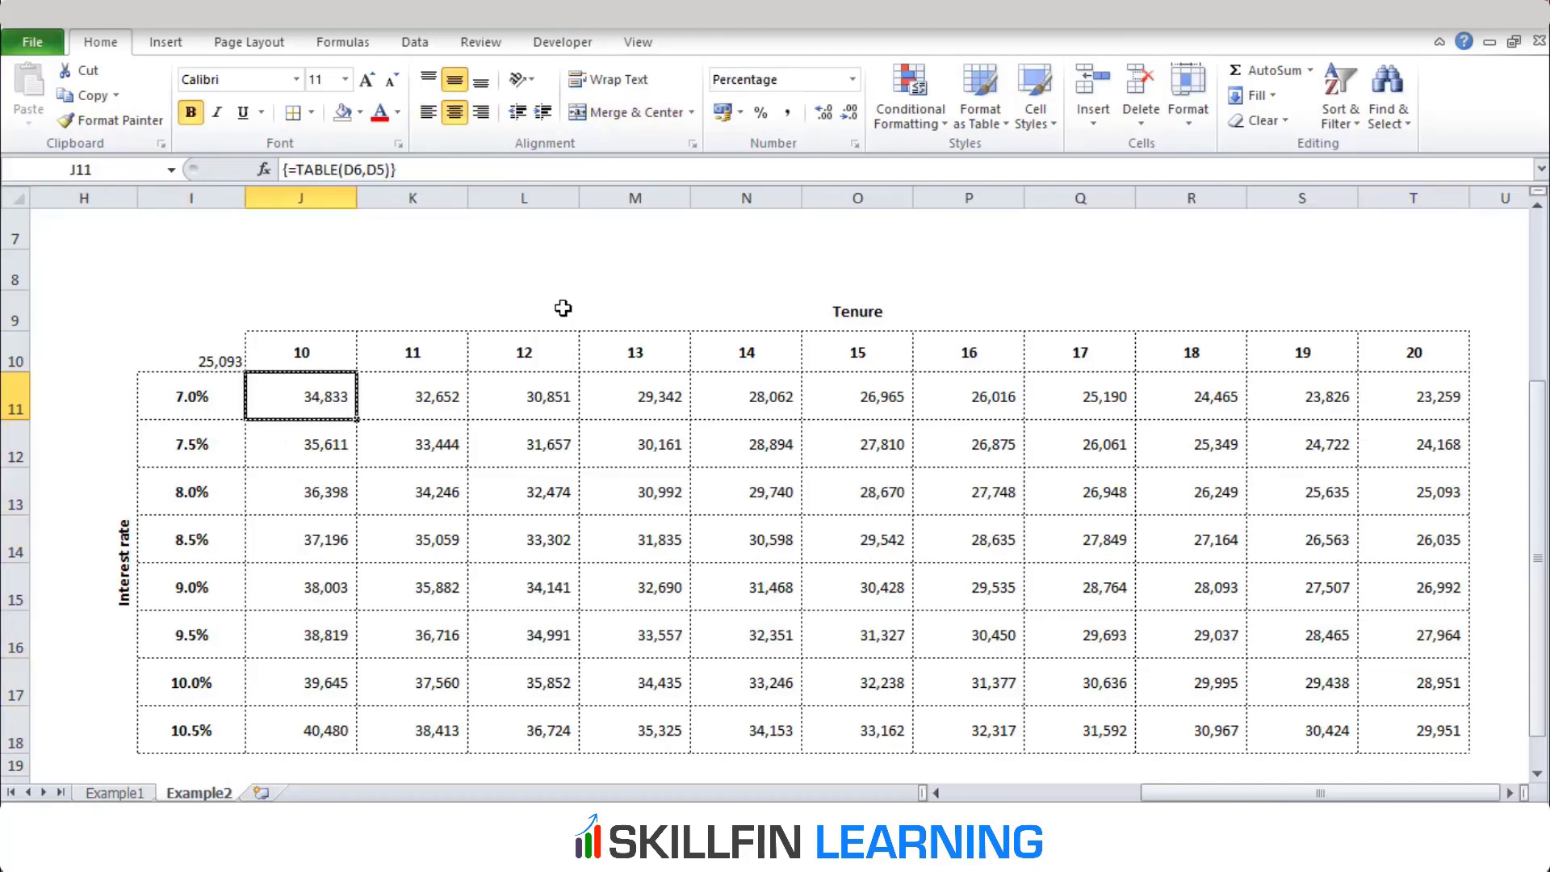
key("Down")
key("Down")
key("Down")
key("Down")
key("Down")
key("Down")
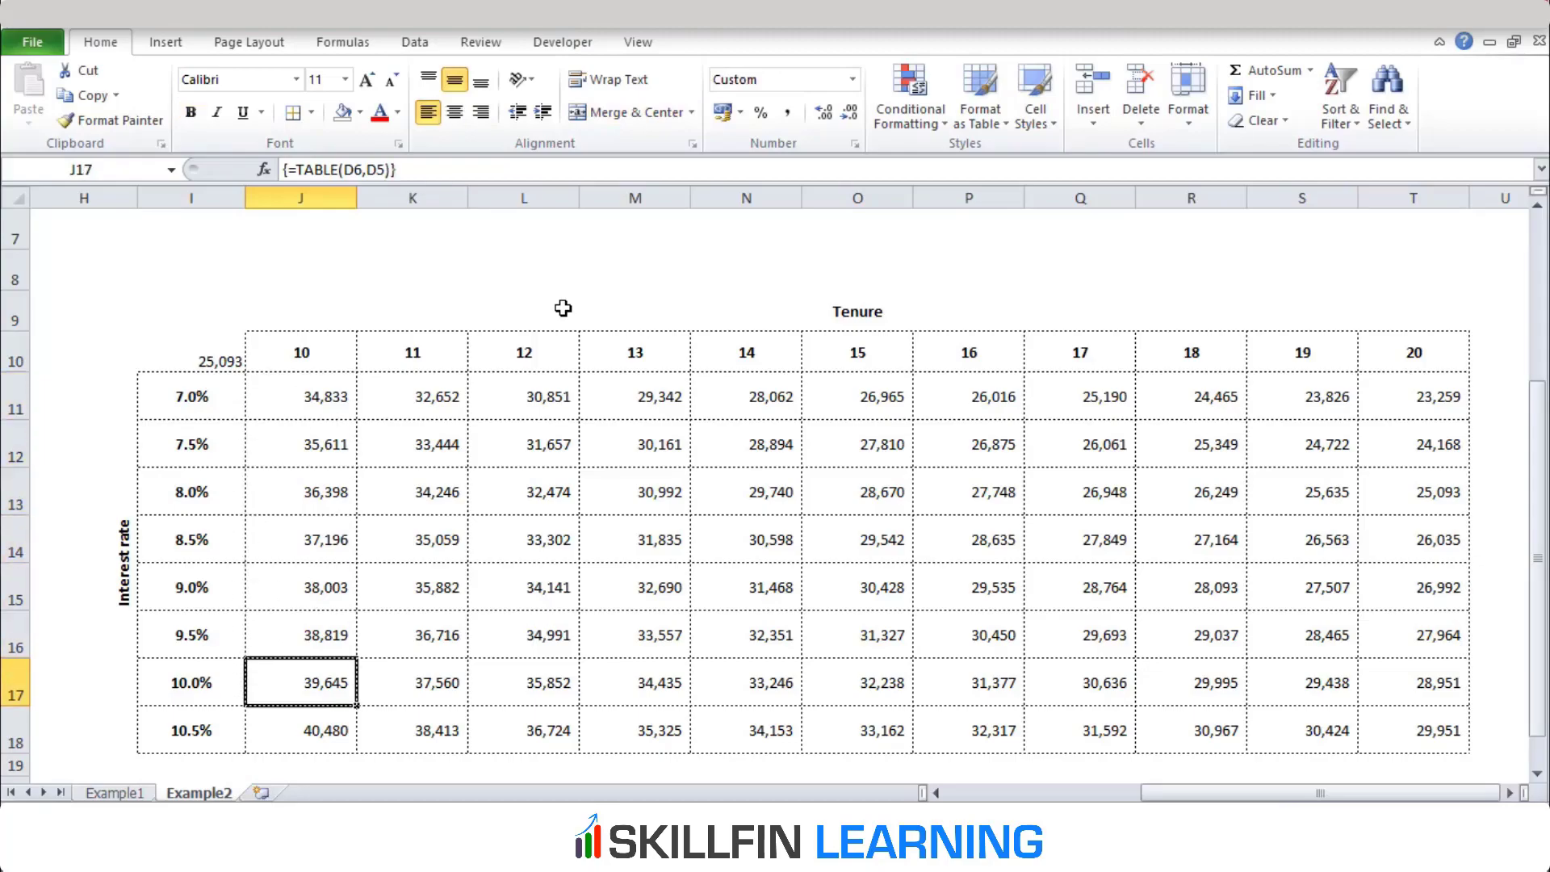
key("Down")
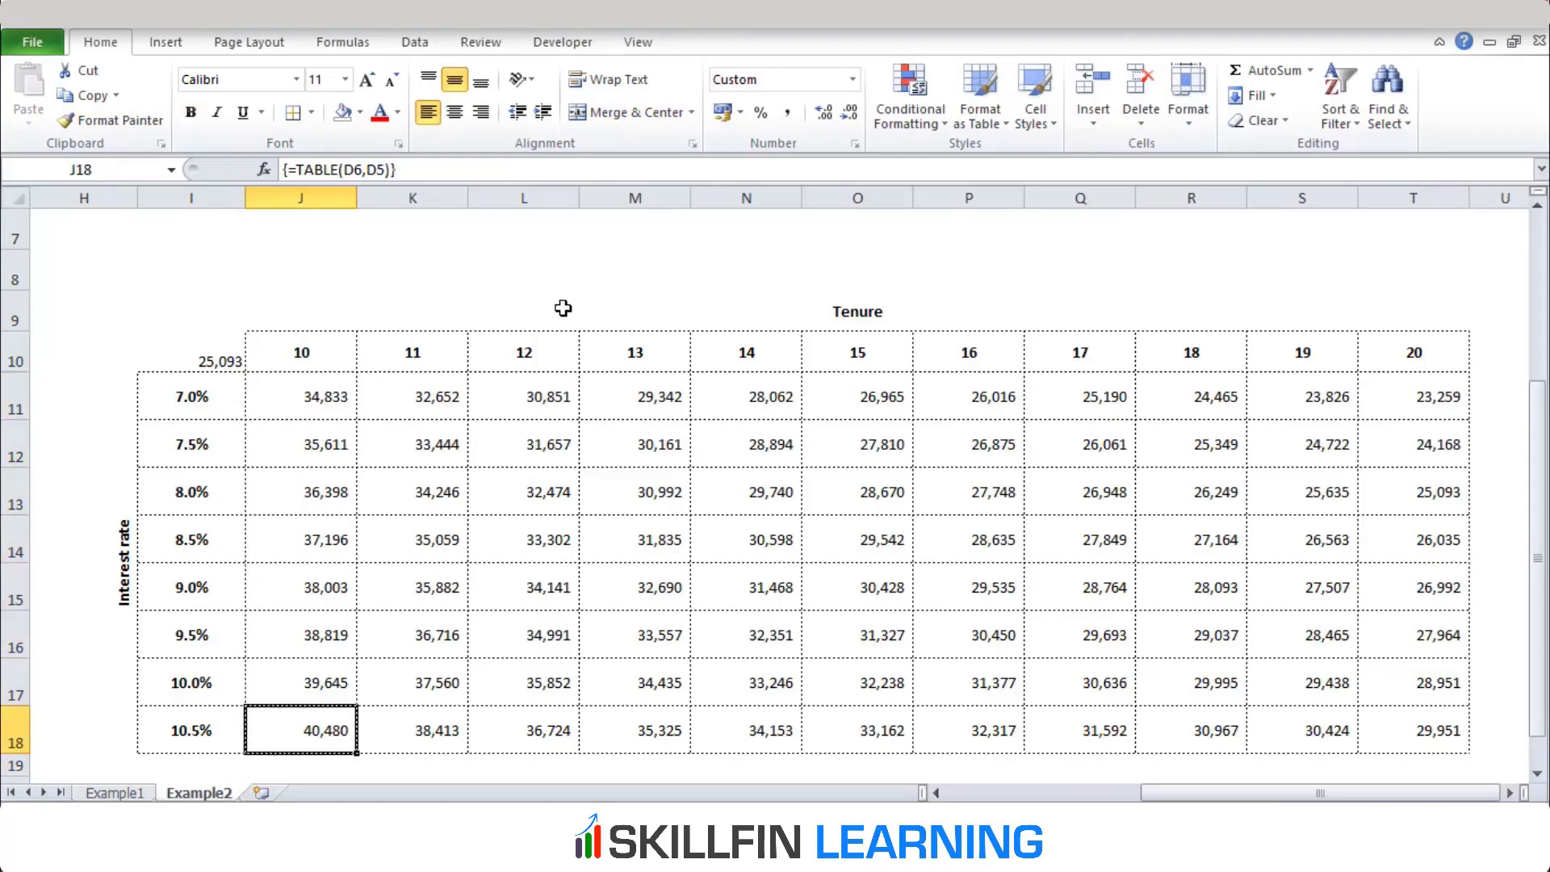